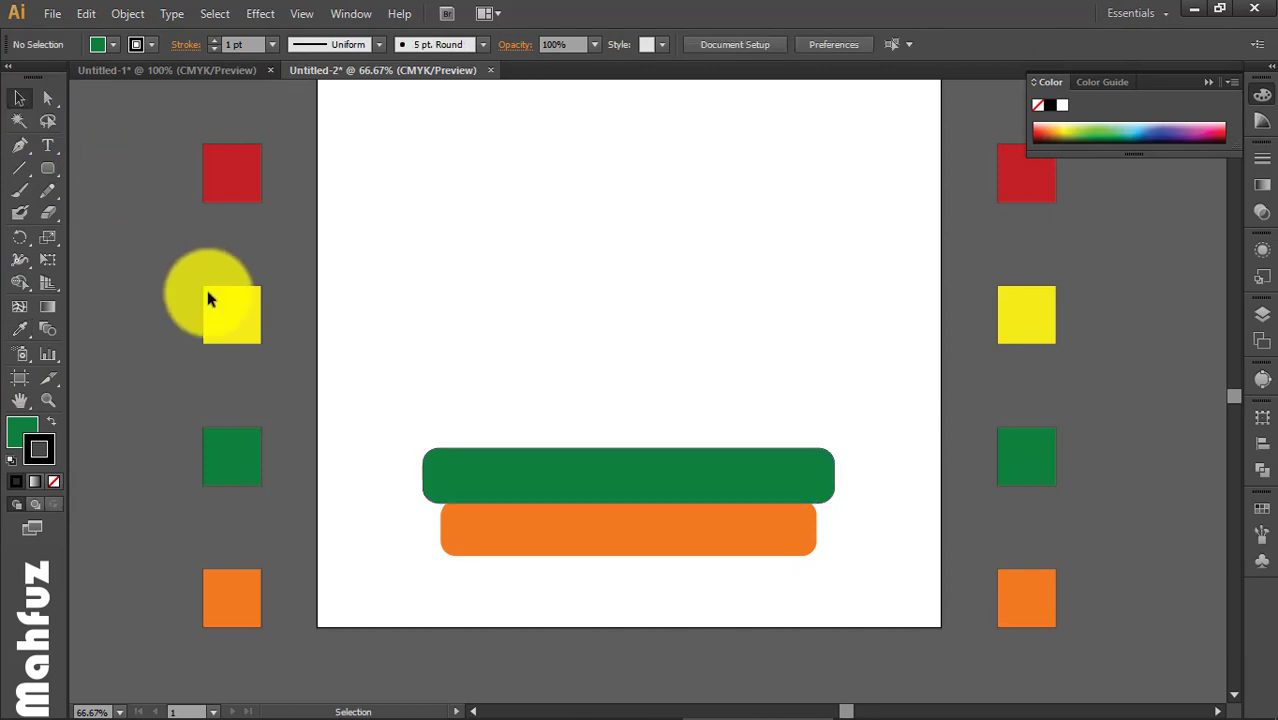
Step: Duplicate the green rounded bar directly above itself and enlarge the copy so it is slightly wider and taller
{"action": "left_click_drag", "start_coordinate": [633, 478], "coordinate": [633, 430]}
{"action": "left_click_drag", "start_coordinate": [836, 398], "coordinate": [856, 386]}
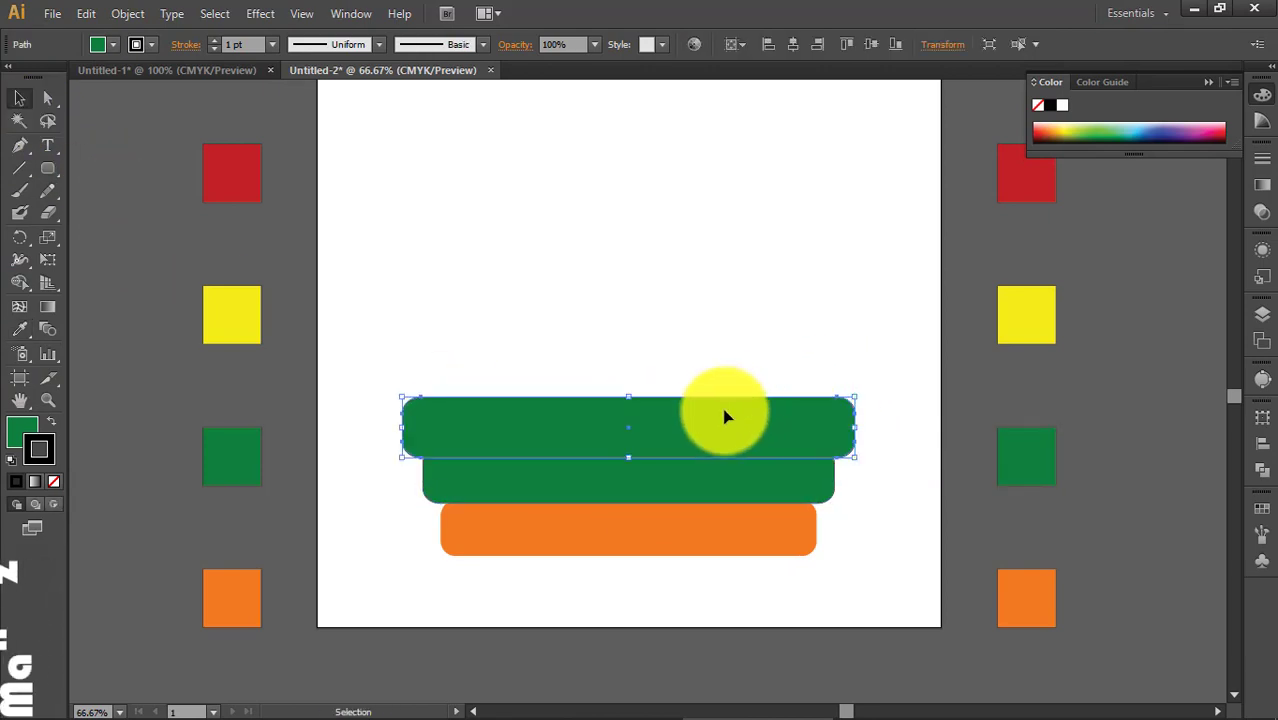
{"action": "left_click_drag", "start_coordinate": [630, 397], "coordinate": [627, 384]}
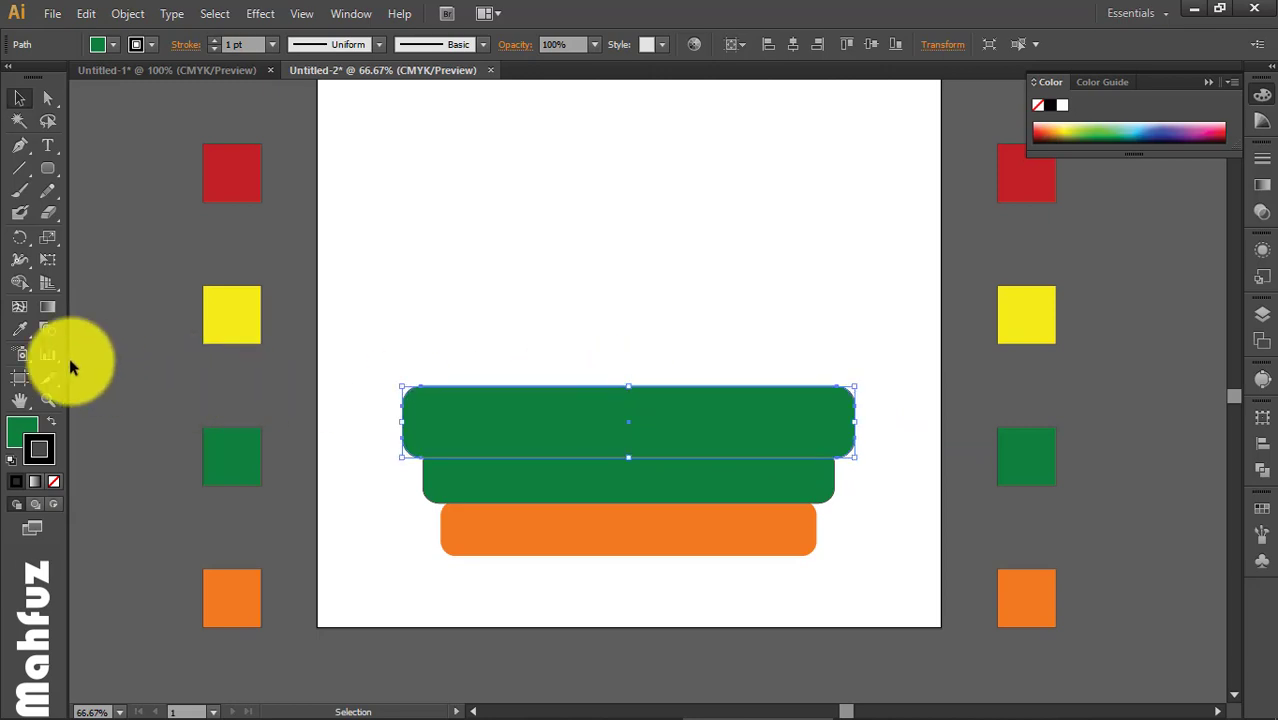
Step: Recolor the new upper bar by sampling the yellow swatch square beside the artboard
{"action": "left_click", "coordinate": [19, 329]}
{"action": "left_click", "coordinate": [242, 311]}
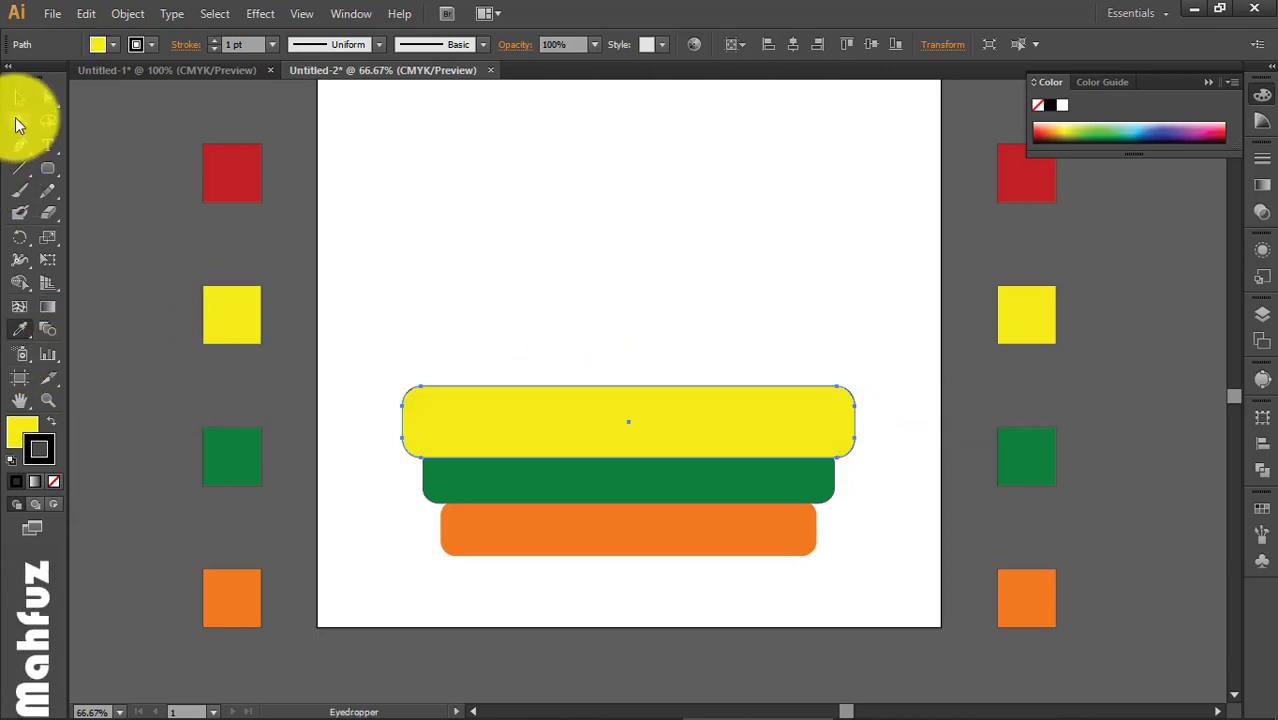
{"action": "left_click", "coordinate": [19, 97]}
{"action": "left_click", "coordinate": [316, 403]}
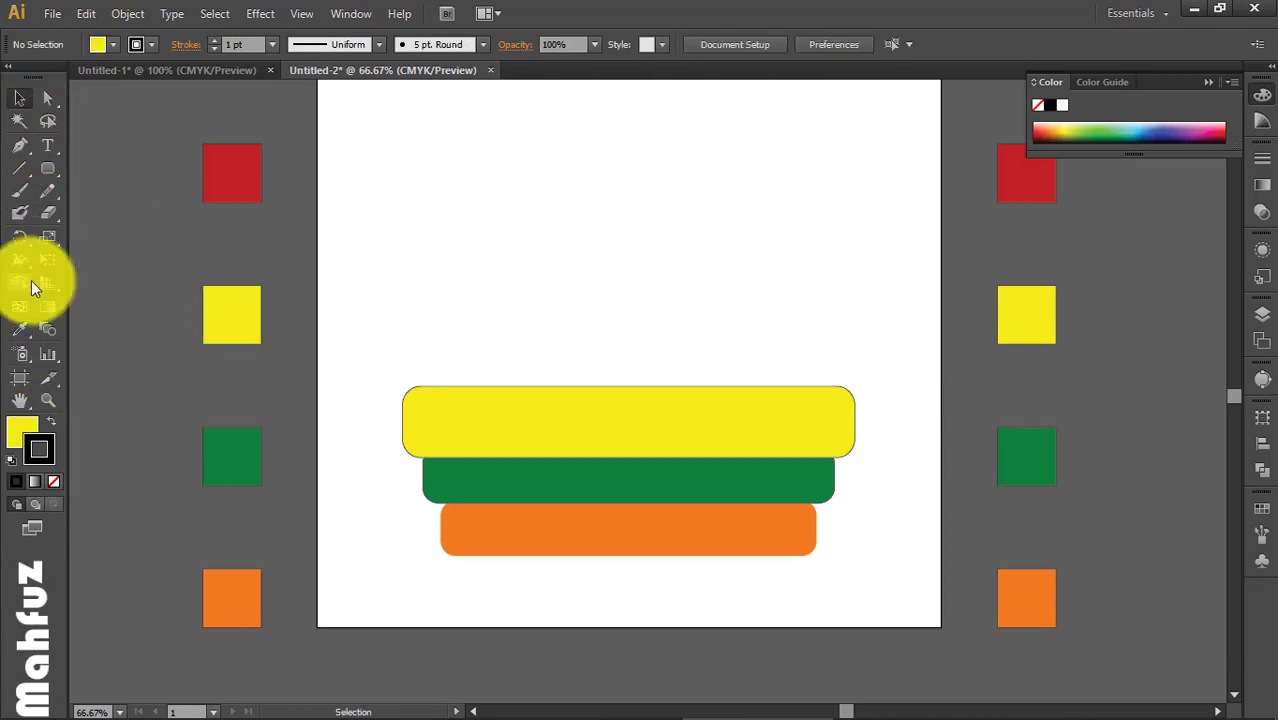
Step: Remove the outline from the yellow bar and the green bar below it
{"action": "left_click", "coordinate": [47, 172]}
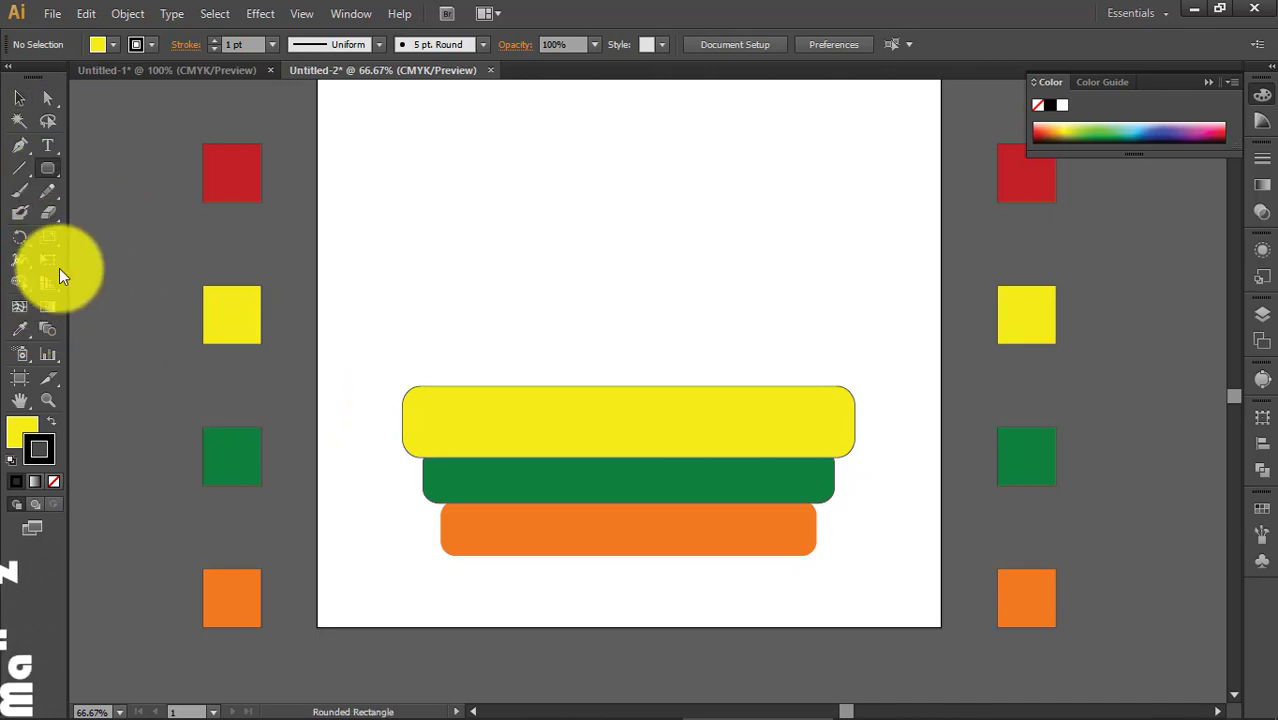
{"action": "left_click", "coordinate": [14, 99]}
{"action": "left_click", "coordinate": [448, 422]}
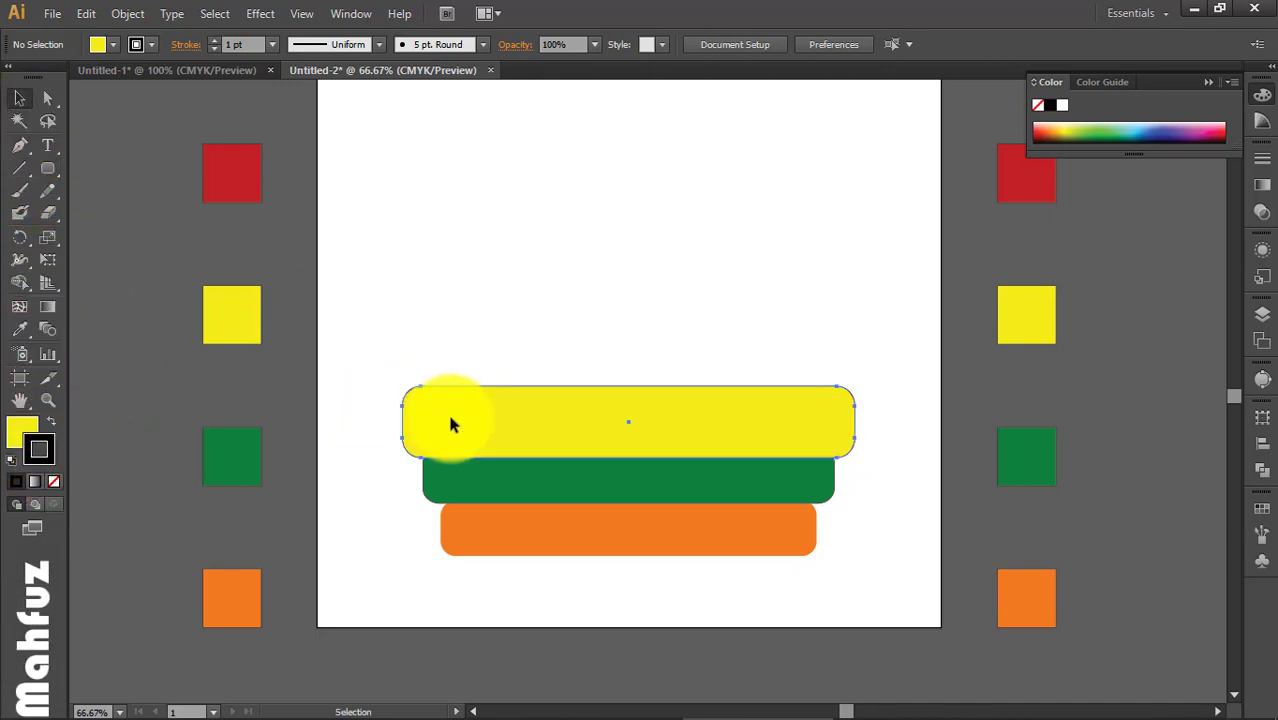
{"action": "left_click", "coordinate": [510, 497]}
{"action": "left_click", "coordinate": [54, 481]}
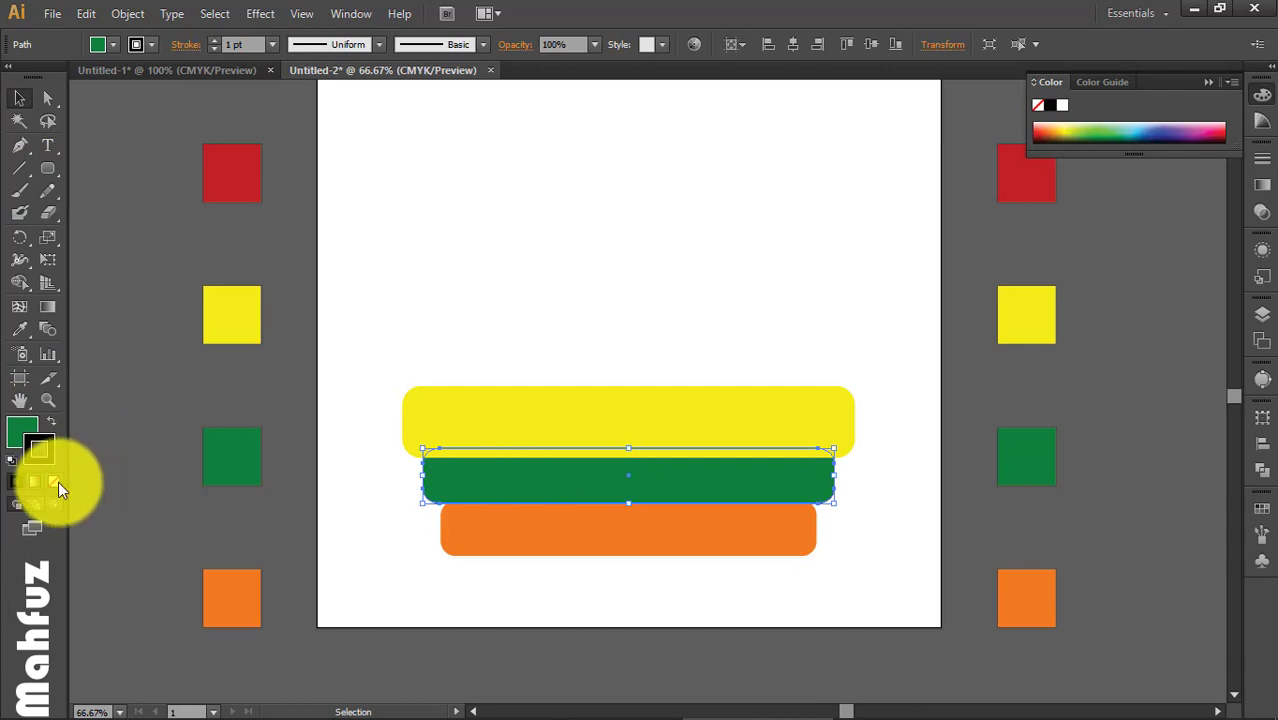
{"action": "left_click", "coordinate": [331, 242]}
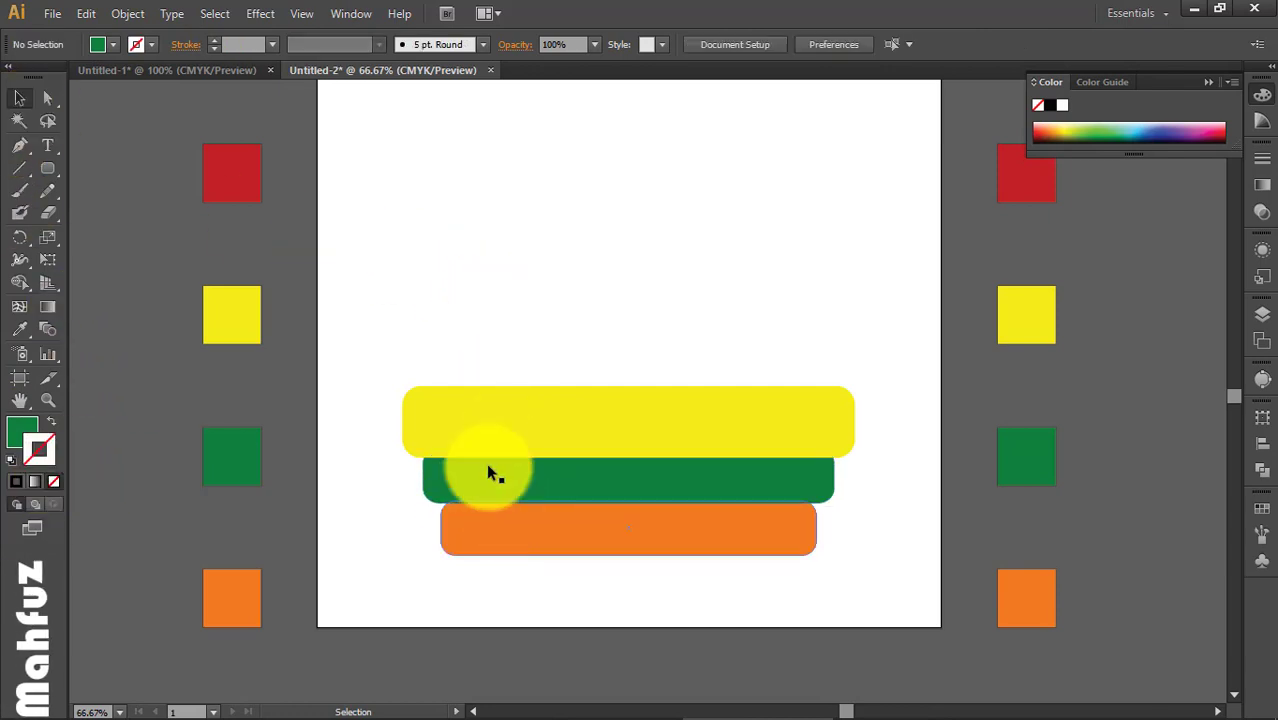
Step: Draw a small vertical rounded capsule above the stacked bars and fill it with the sampled yellow swatch color
{"action": "left_click", "coordinate": [48, 168]}
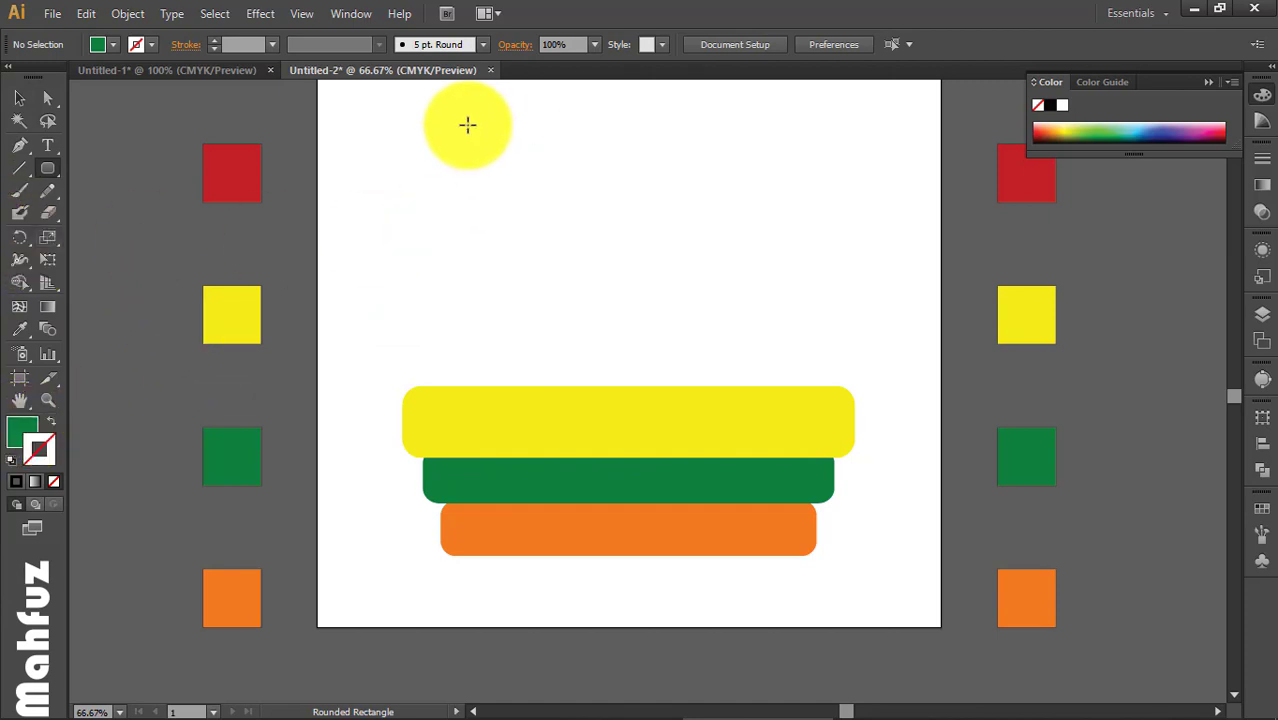
{"action": "left_click_drag", "start_coordinate": [468, 126], "coordinate": [494, 224]}
{"action": "key", "text": "ctrl+z"}
{"action": "left_click_drag", "start_coordinate": [428, 160], "coordinate": [449, 219]}
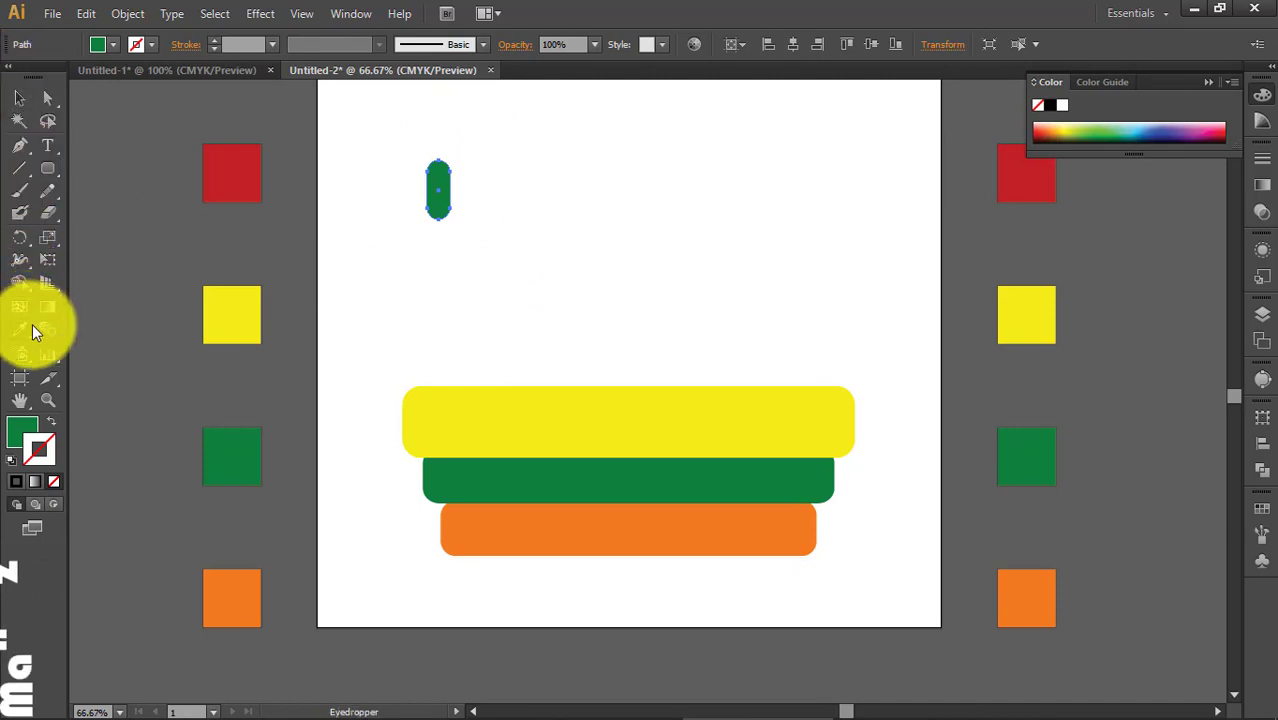
{"action": "left_click", "coordinate": [228, 300]}
Step: Place five copies of the yellow capsule at varying heights along the yellow bar's lower edge to form drips
{"action": "key", "text": "v"}
{"action": "left_click_drag", "start_coordinate": [445, 212], "coordinate": [497, 494]}
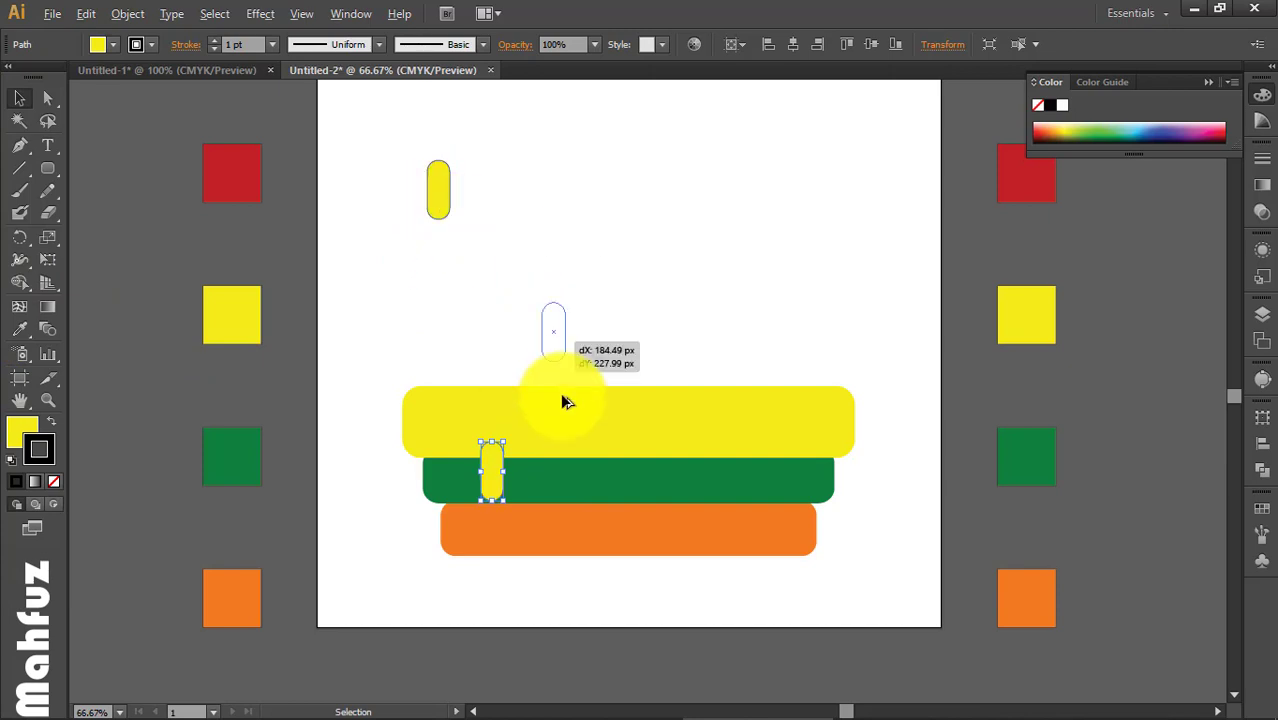
{"action": "left_click_drag", "start_coordinate": [563, 400], "coordinate": [550, 459]}
{"action": "left_click_drag", "start_coordinate": [446, 202], "coordinate": [642, 490]}
{"action": "left_click", "coordinate": [713, 328]}
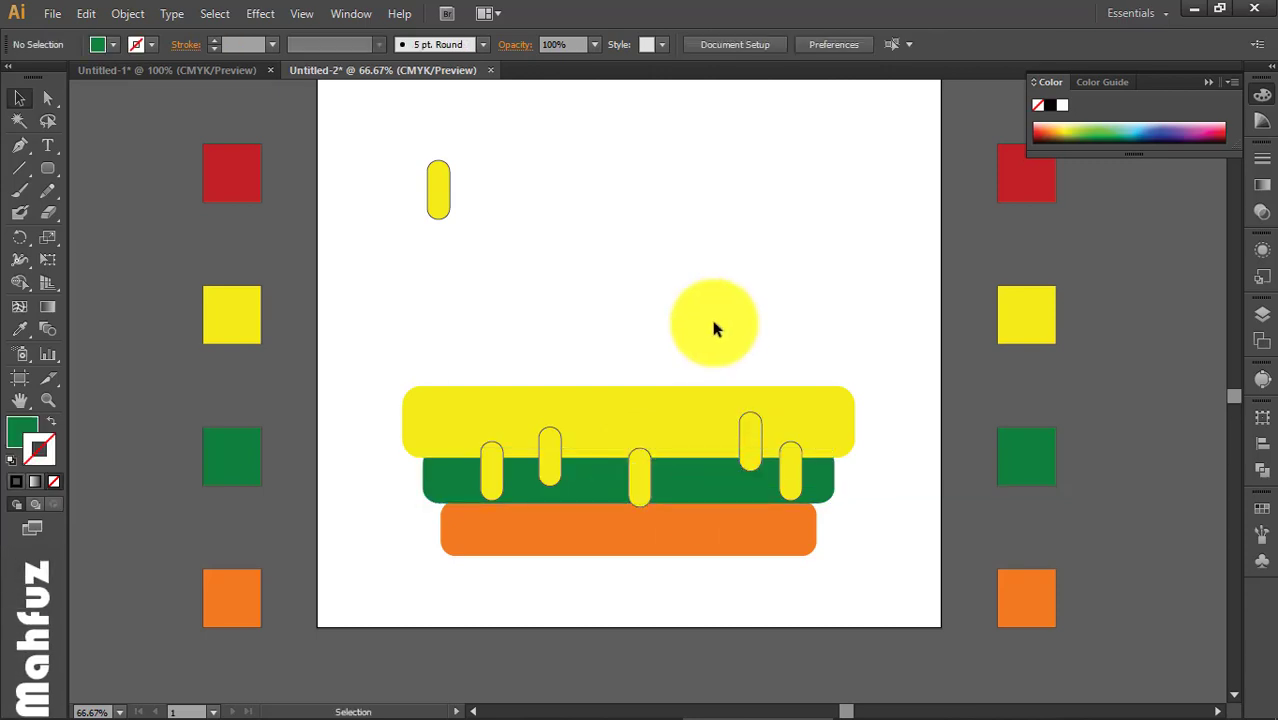
Step: Remove the outline from the five yellow drips and delete the spare yellow capsule above the bars
{"action": "left_click", "coordinate": [638, 488]}
{"action": "left_click", "coordinate": [554, 470], "text": "shift"}
{"action": "left_click", "coordinate": [491, 486], "text": "shift"}
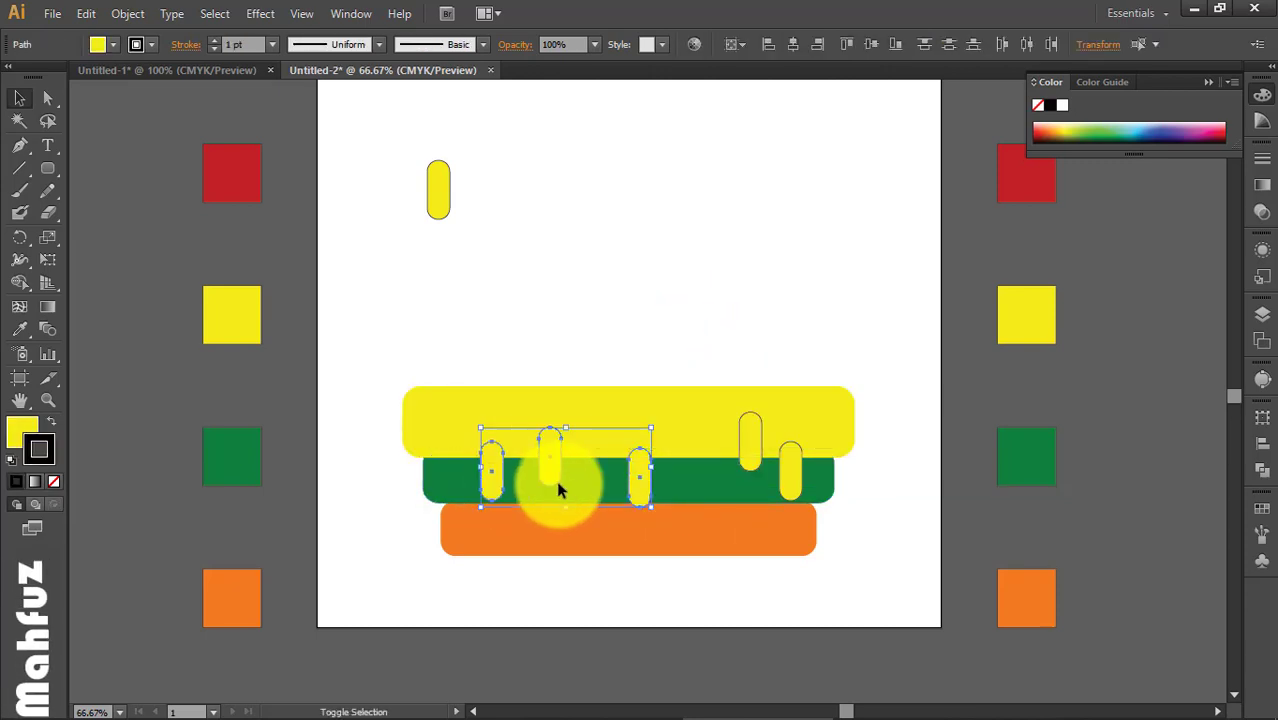
{"action": "left_click", "coordinate": [793, 484], "text": "shift"}
{"action": "left_click", "coordinate": [55, 482]}
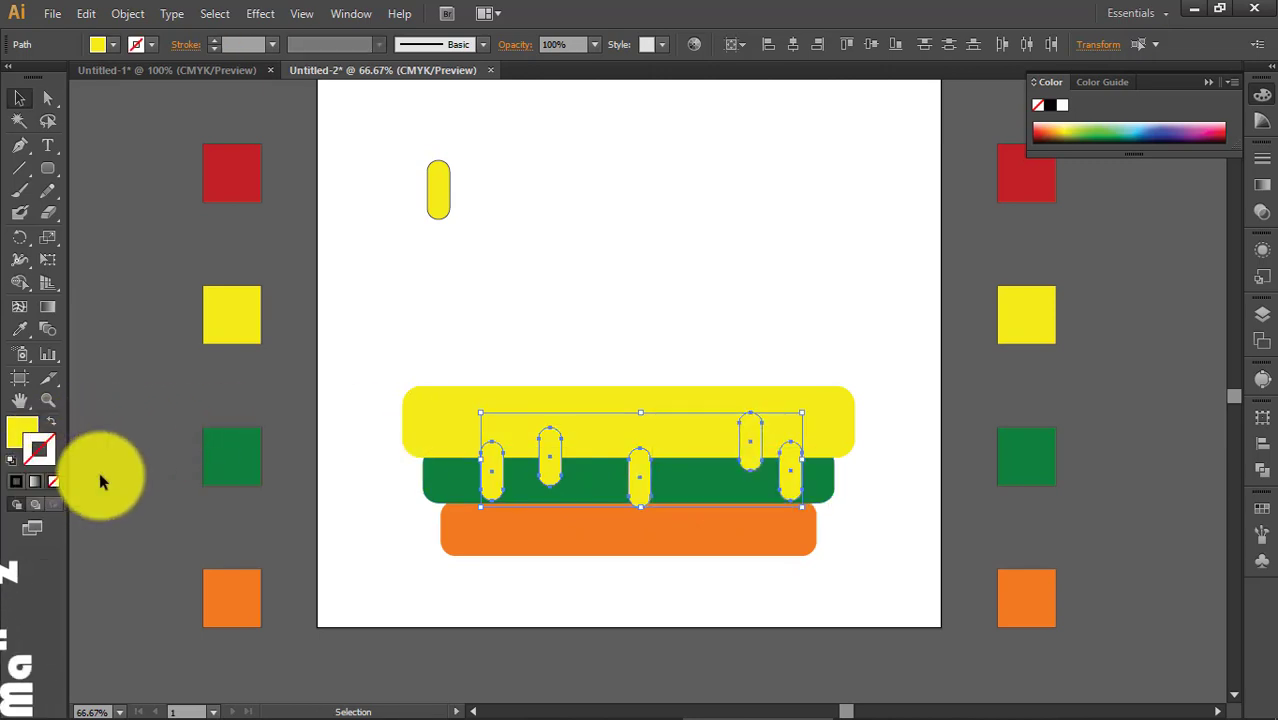
{"action": "left_click", "coordinate": [106, 476]}
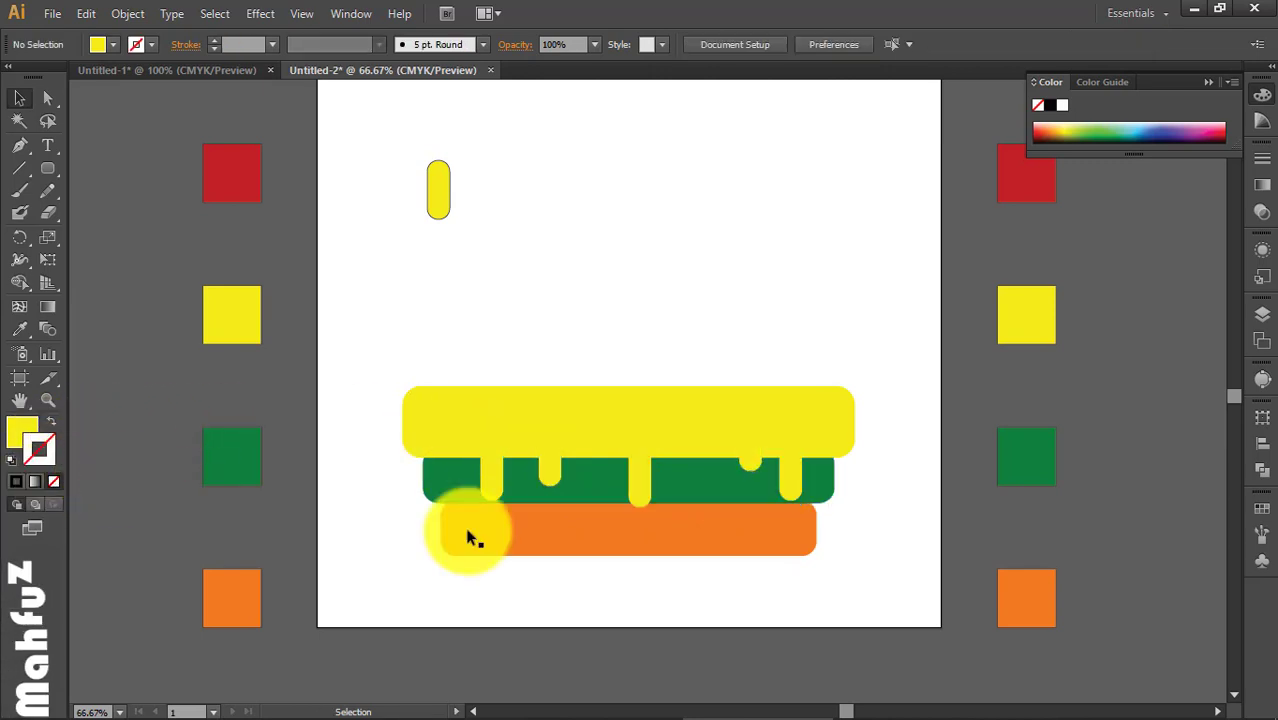
{"action": "left_click", "coordinate": [432, 200]}
{"action": "key", "text": "Delete"}
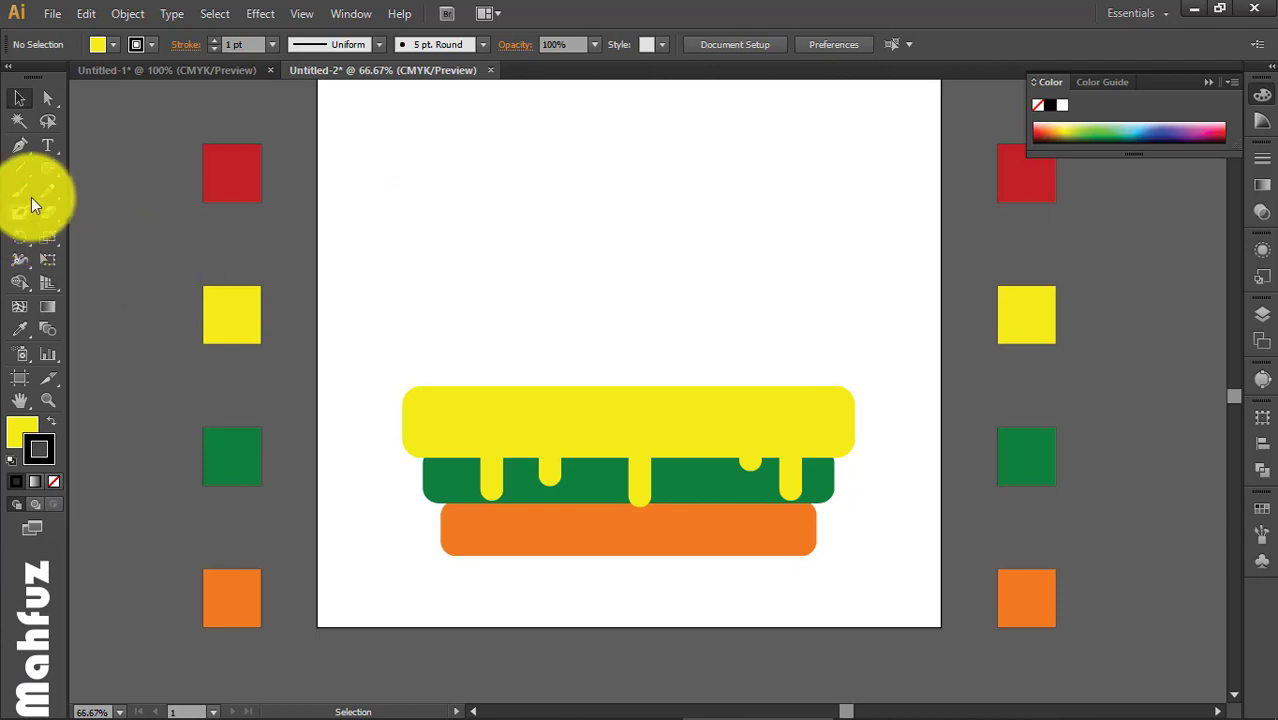
Step: Draw a wide rounded rectangle resting on top of the yellow bar and fill it with the sampled red swatch color
{"action": "left_click", "coordinate": [47, 168]}
{"action": "left_click_drag", "start_coordinate": [409, 302], "coordinate": [836, 385]}
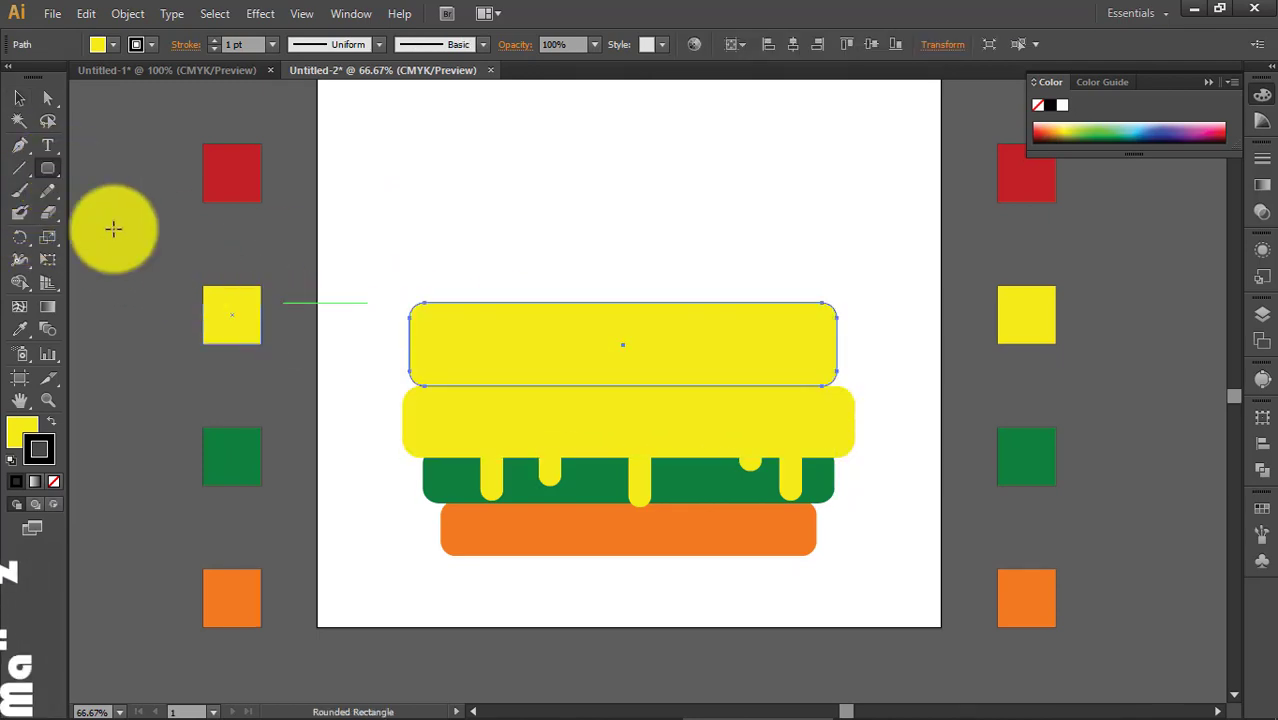
{"action": "scroll", "coordinate": [283, 298], "scroll_direction": "up", "scroll_amount": 3}
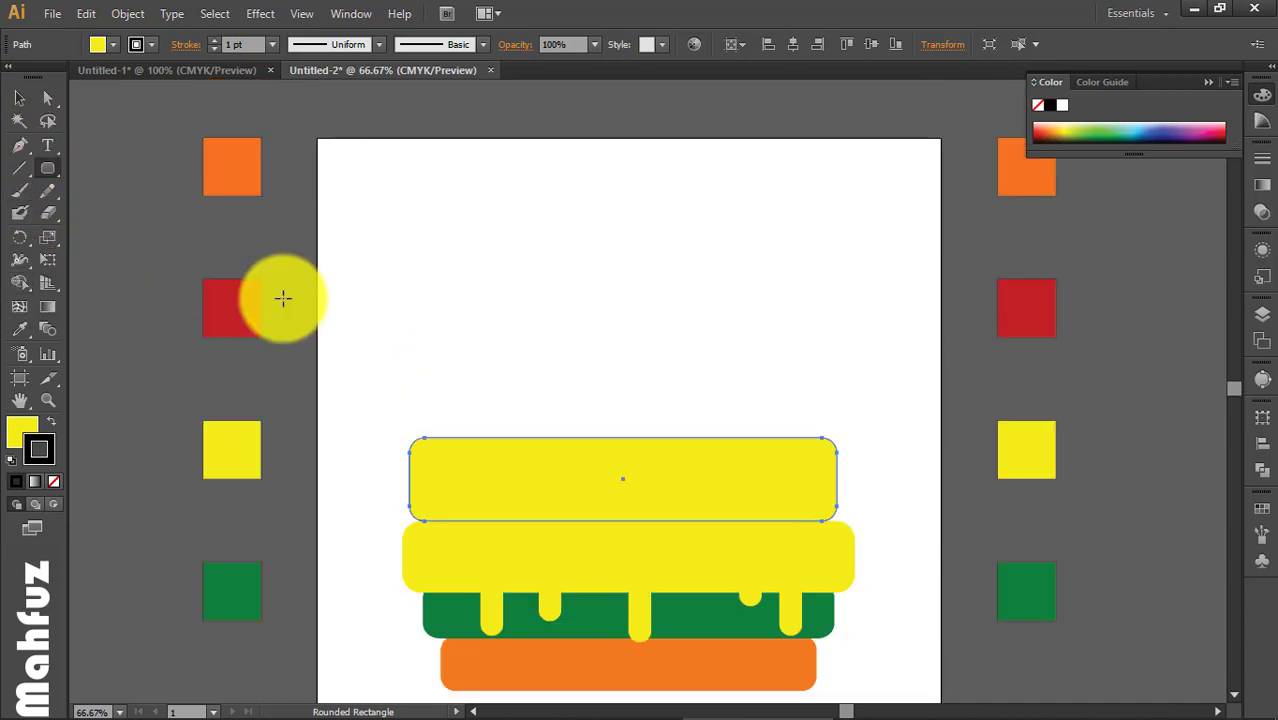
{"action": "scroll", "coordinate": [283, 298], "scroll_direction": "down", "scroll_amount": 1}
{"action": "left_click", "coordinate": [20, 329]}
{"action": "left_click", "coordinate": [232, 272]}
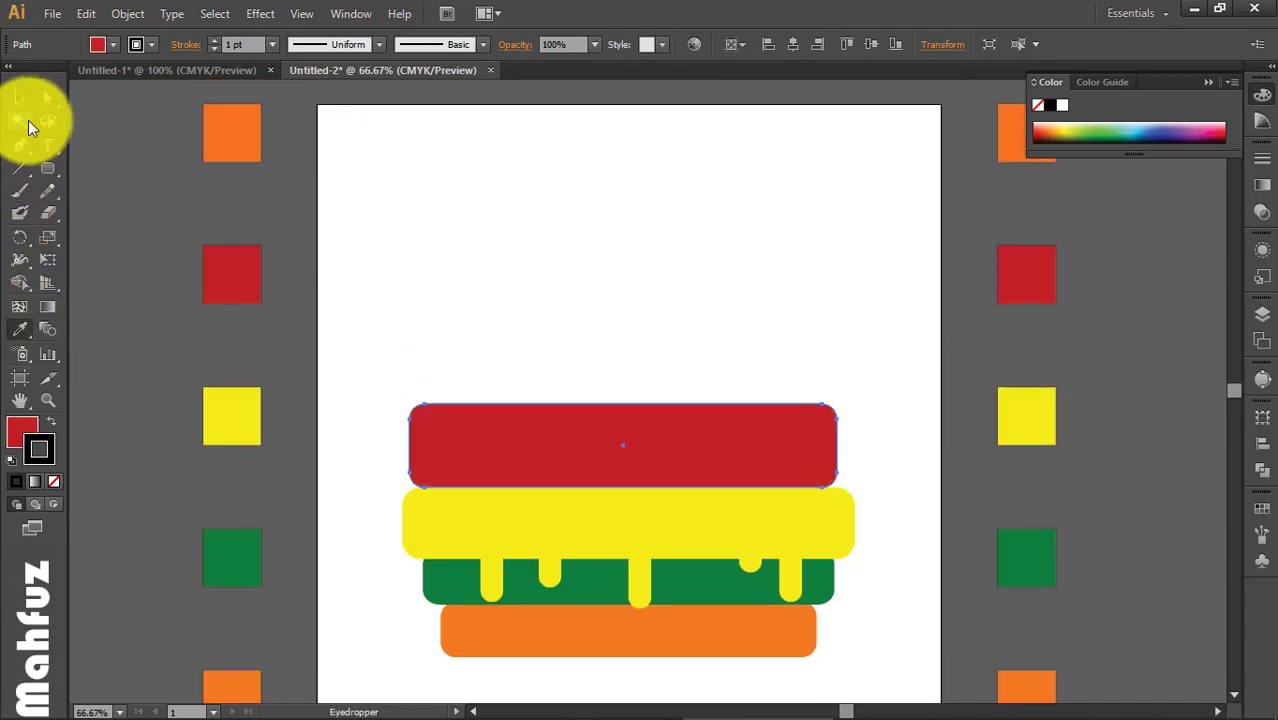
Step: Draw a slim vertical red capsule above the bars and copy it onto the left part of the red bar's lower edge
{"action": "left_click", "coordinate": [48, 166]}
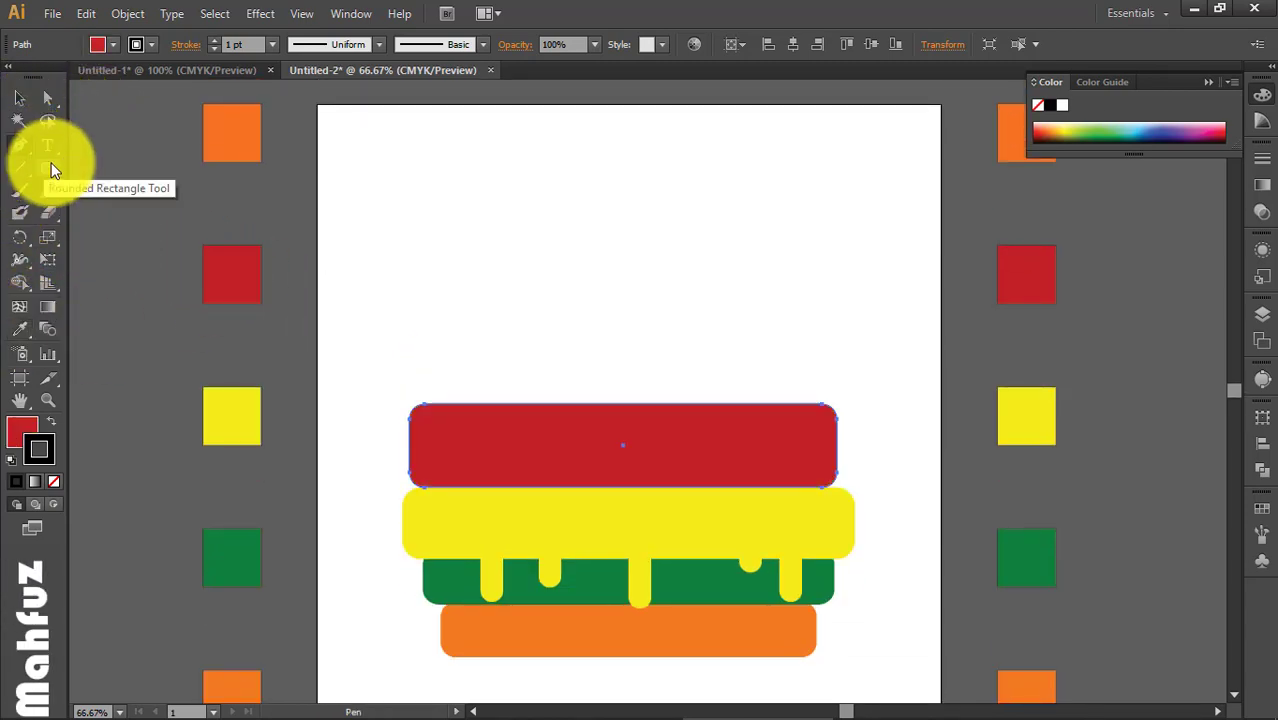
{"action": "left_click_drag", "start_coordinate": [489, 208], "coordinate": [487, 488]}
{"action": "left_click", "coordinate": [19, 97]}
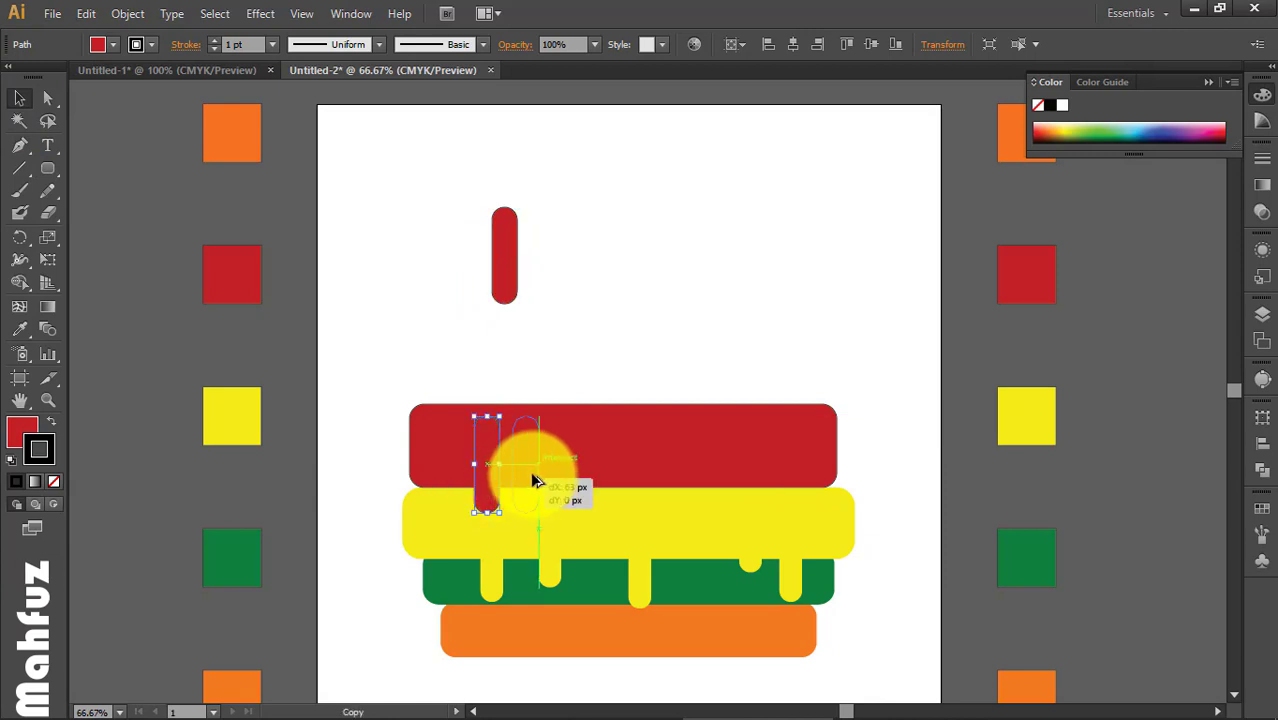
{"action": "left_click_drag", "start_coordinate": [560, 469], "coordinate": [647, 525]}
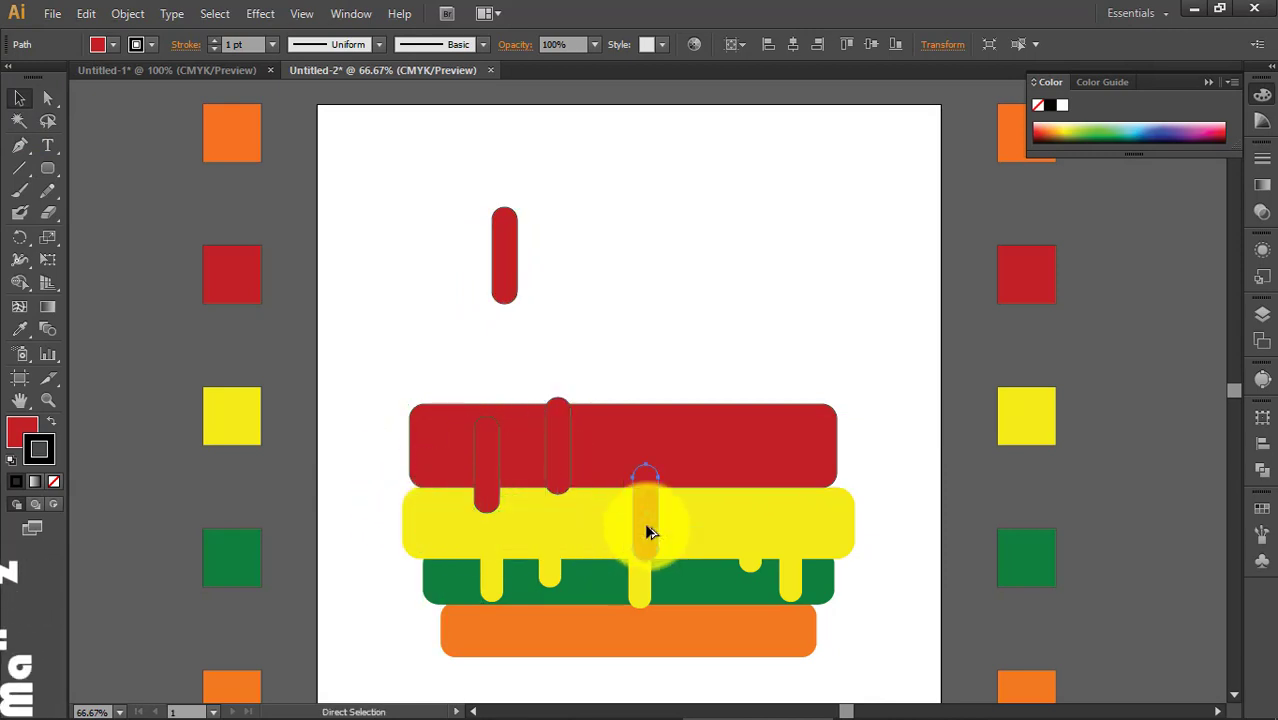
{"action": "key", "text": "ctrl+z"}
{"action": "key", "text": "ctrl+z"}
{"action": "key", "text": "ctrl+z"}
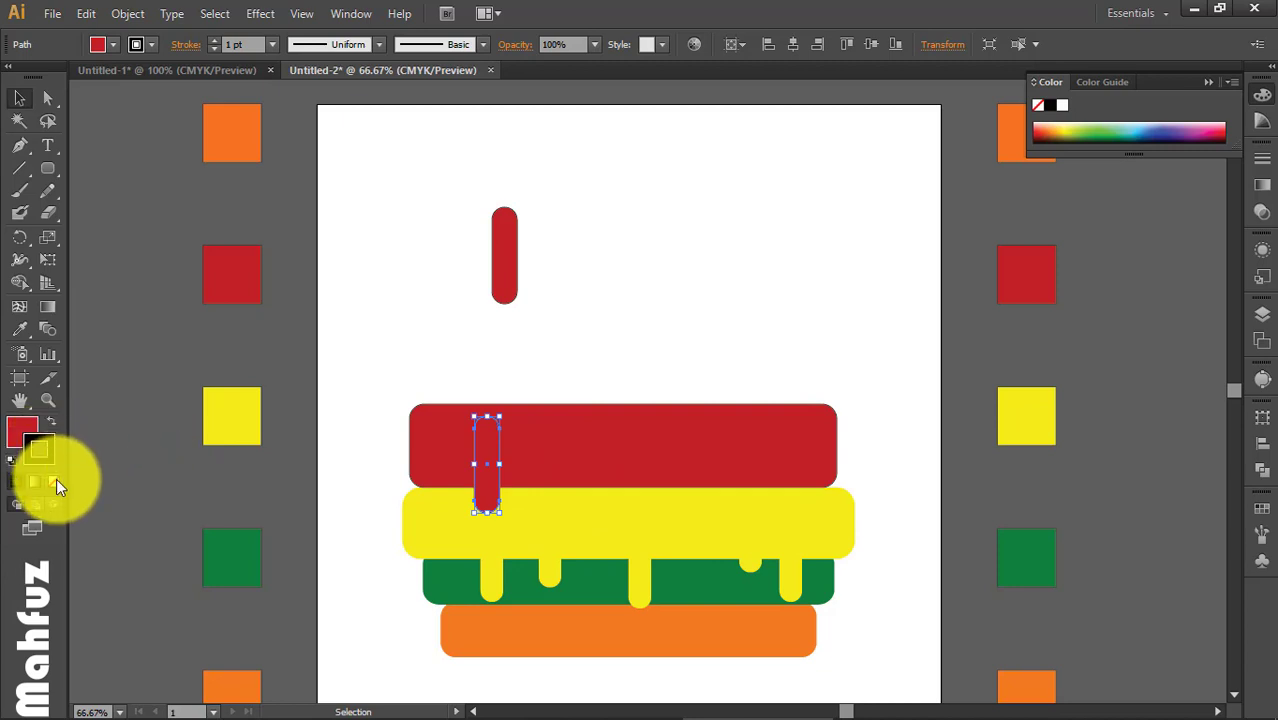
Step: Remove the outline from the red drip and place three copies at varying heights along the red bar's lower edge
{"action": "left_click", "coordinate": [55, 480]}
{"action": "mouse_move", "coordinate": [492, 490]}
{"action": "left_mouse_down"}
{"action": "mouse_move", "coordinate": [587, 525]}
{"action": "mouse_move", "coordinate": [738, 508]}
{"action": "mouse_move", "coordinate": [687, 565]}
{"action": "mouse_move", "coordinate": [675, 528]}
{"action": "left_mouse_up"}
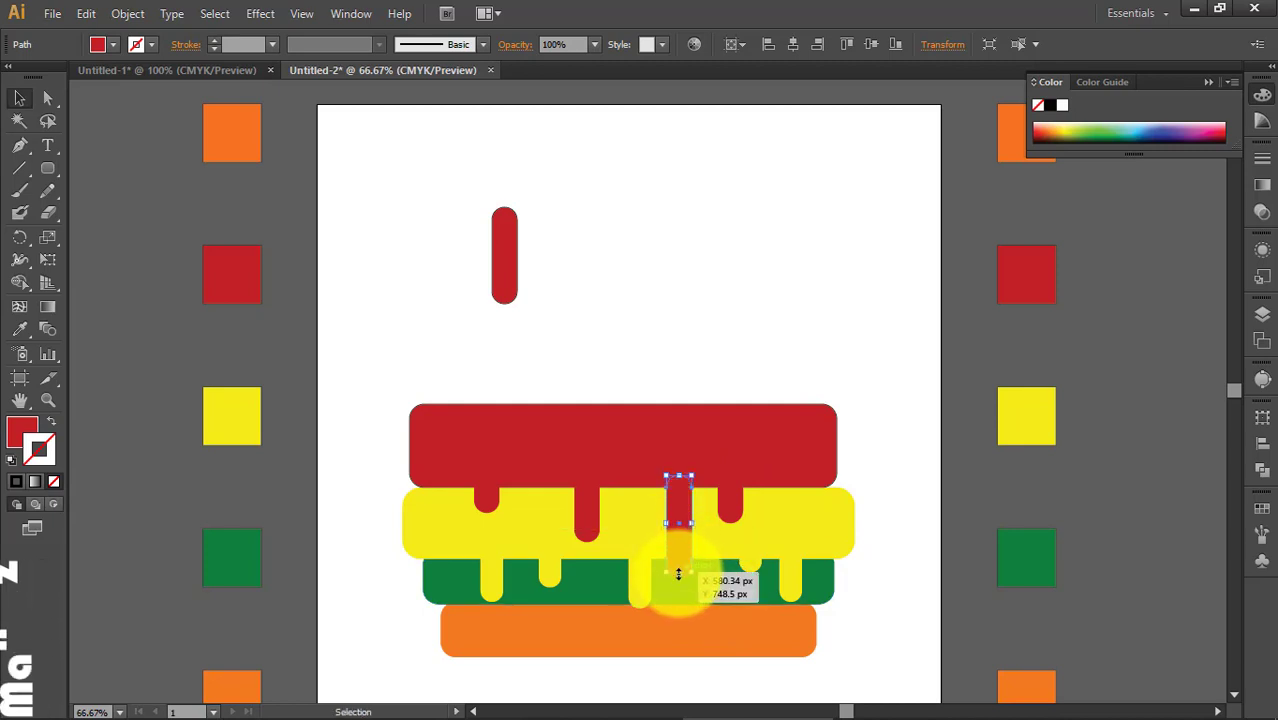
{"action": "key", "text": "ctrl+z"}
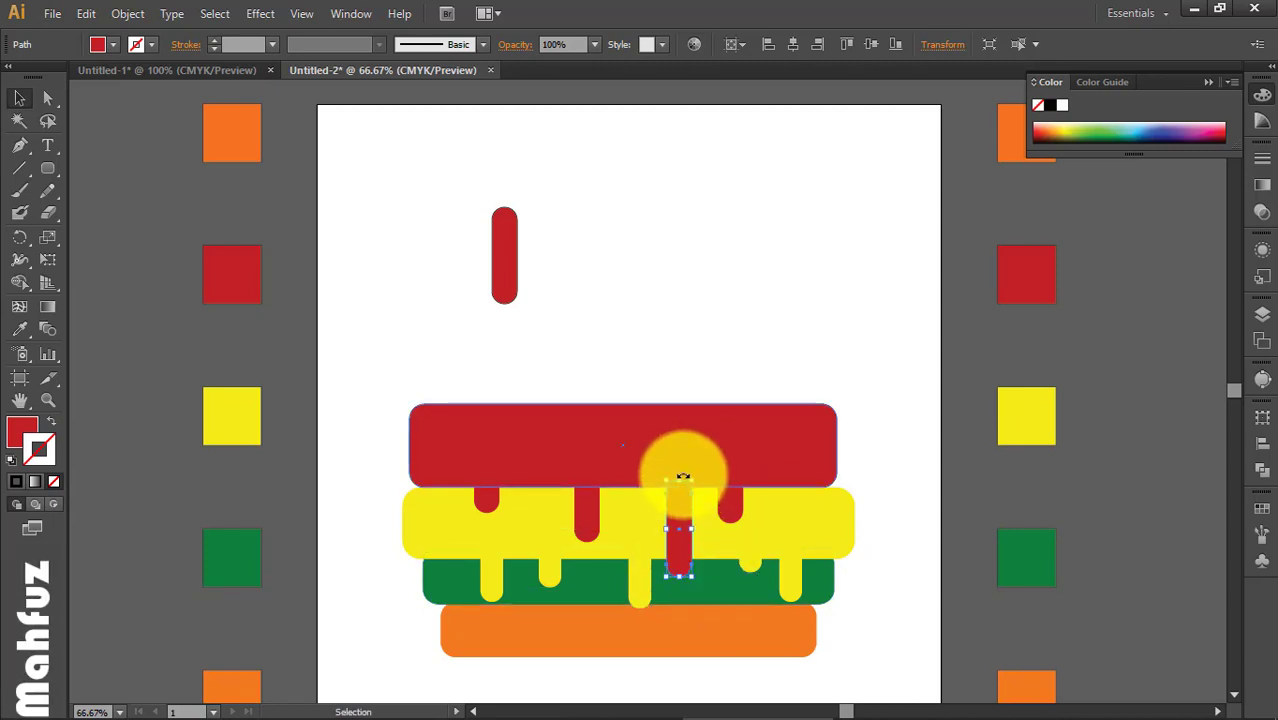
Step: Stretch the lowest-hanging red drip upward into the red bar and copy it near the bar's right end
{"action": "left_click_drag", "start_coordinate": [682, 477], "coordinate": [679, 466]}
{"action": "left_click", "coordinate": [802, 335]}
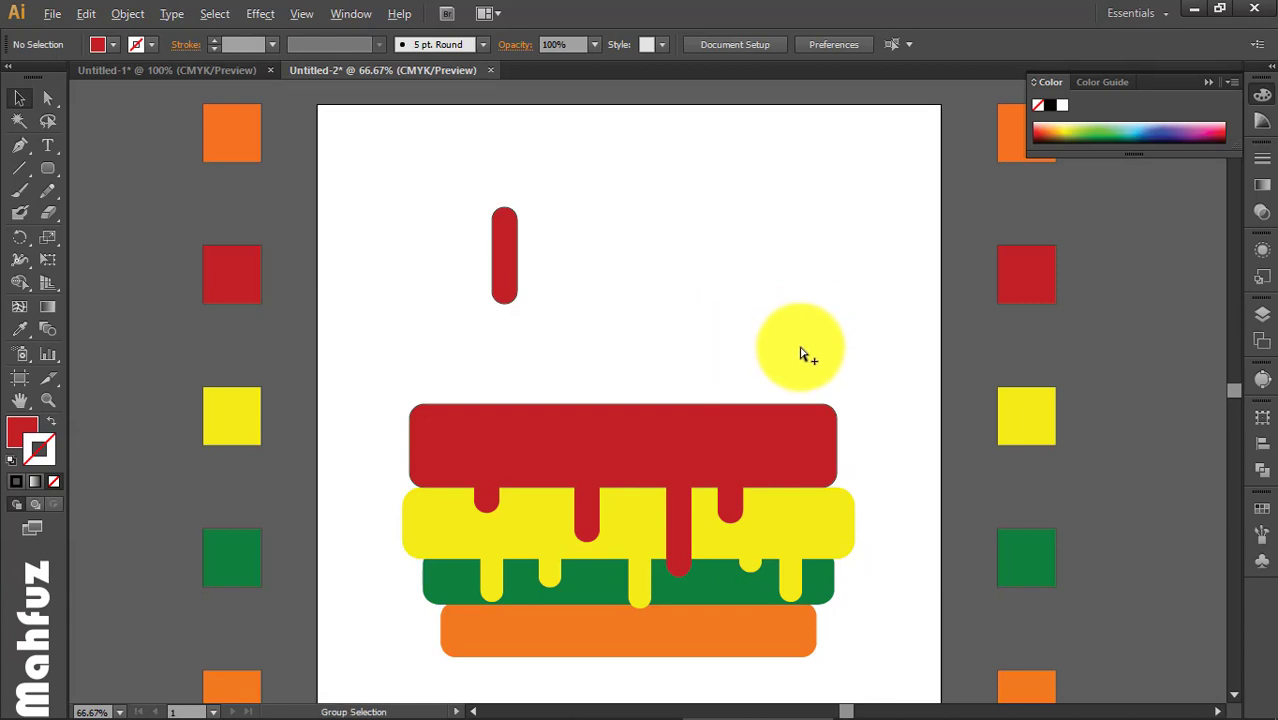
{"action": "left_click_drag", "start_coordinate": [668, 535], "coordinate": [808, 532]}
{"action": "left_click", "coordinate": [765, 338]}
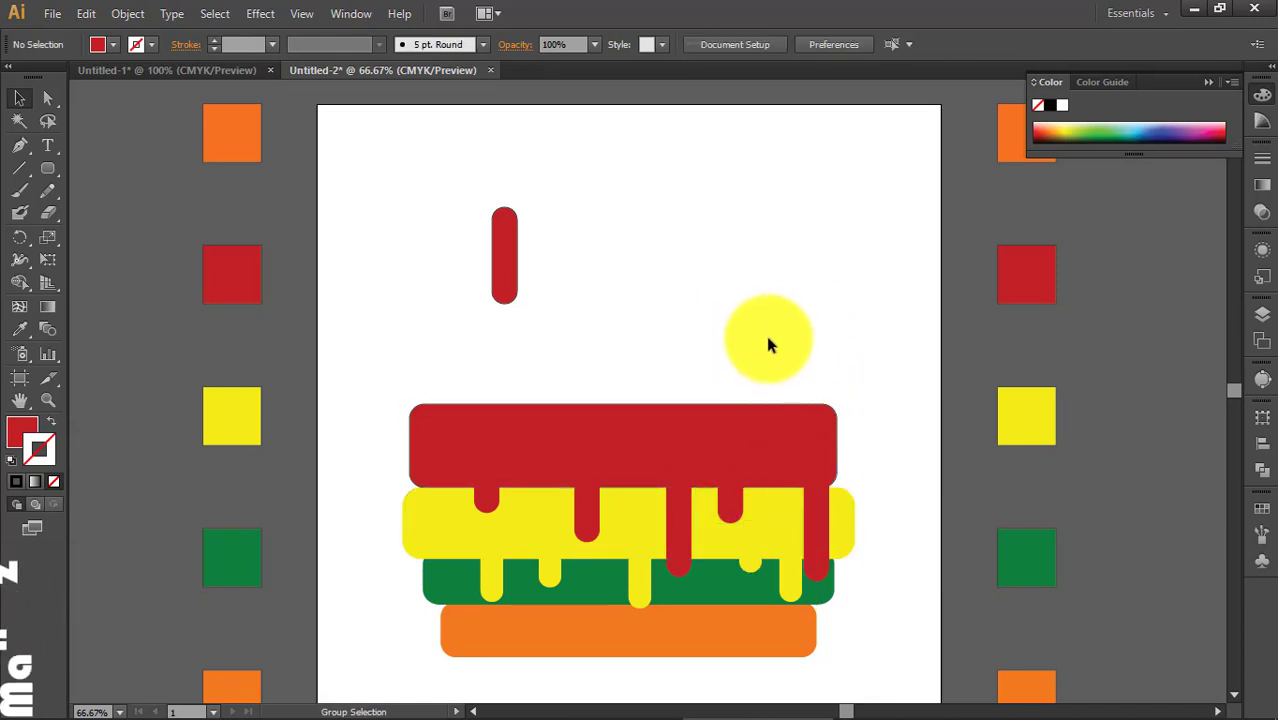
Step: Delete the spare red capsule above the burger layers
{"action": "scroll", "coordinate": [768, 340], "scroll_direction": "down", "scroll_amount": 2}
{"action": "scroll", "coordinate": [768, 341], "scroll_direction": "up", "scroll_amount": 1}
{"action": "left_click_drag", "start_coordinate": [562, 292], "coordinate": [586, 307]}
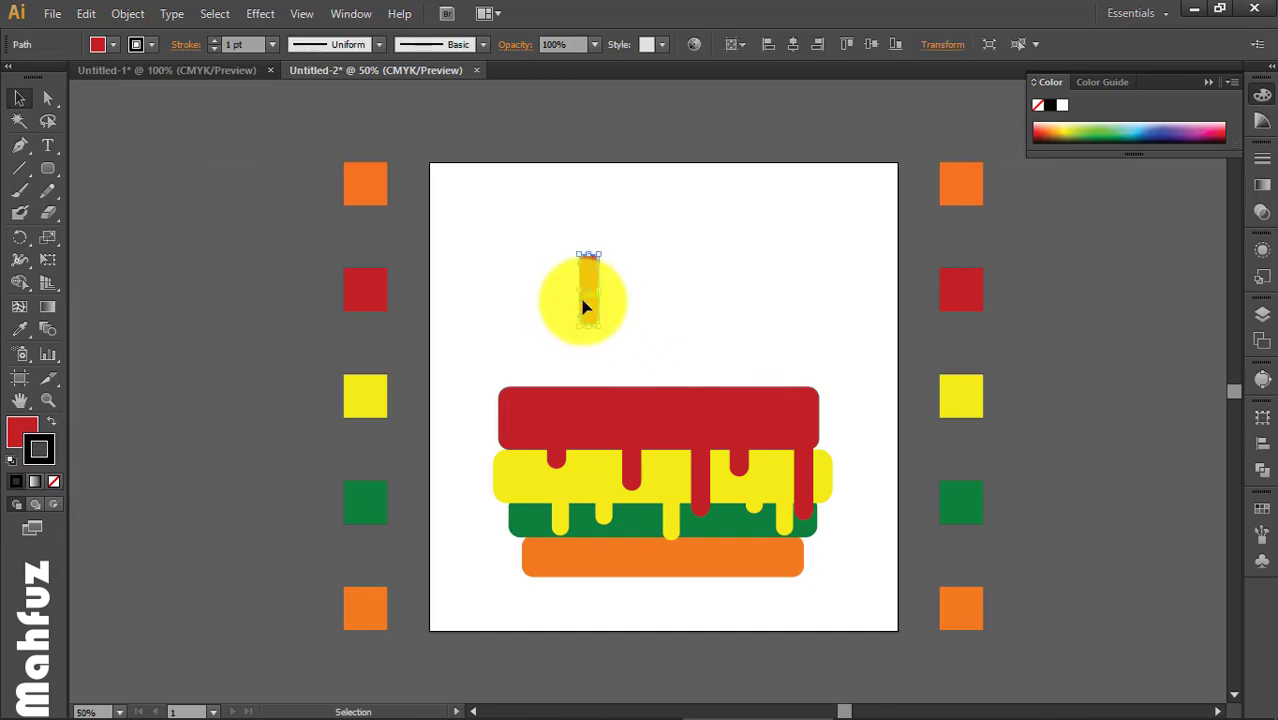
{"action": "key", "text": "Delete"}
Step: Nudge the red bar to the right and center it horizontally with the yellow bar
{"action": "left_click", "coordinate": [609, 415]}
{"action": "key", "text": "Right"}
{"action": "key", "text": "Right"}
{"action": "key", "text": "Right"}
{"action": "key", "text": "Right"}
{"action": "key", "text": "Right"}
{"action": "key", "text": "Right"}
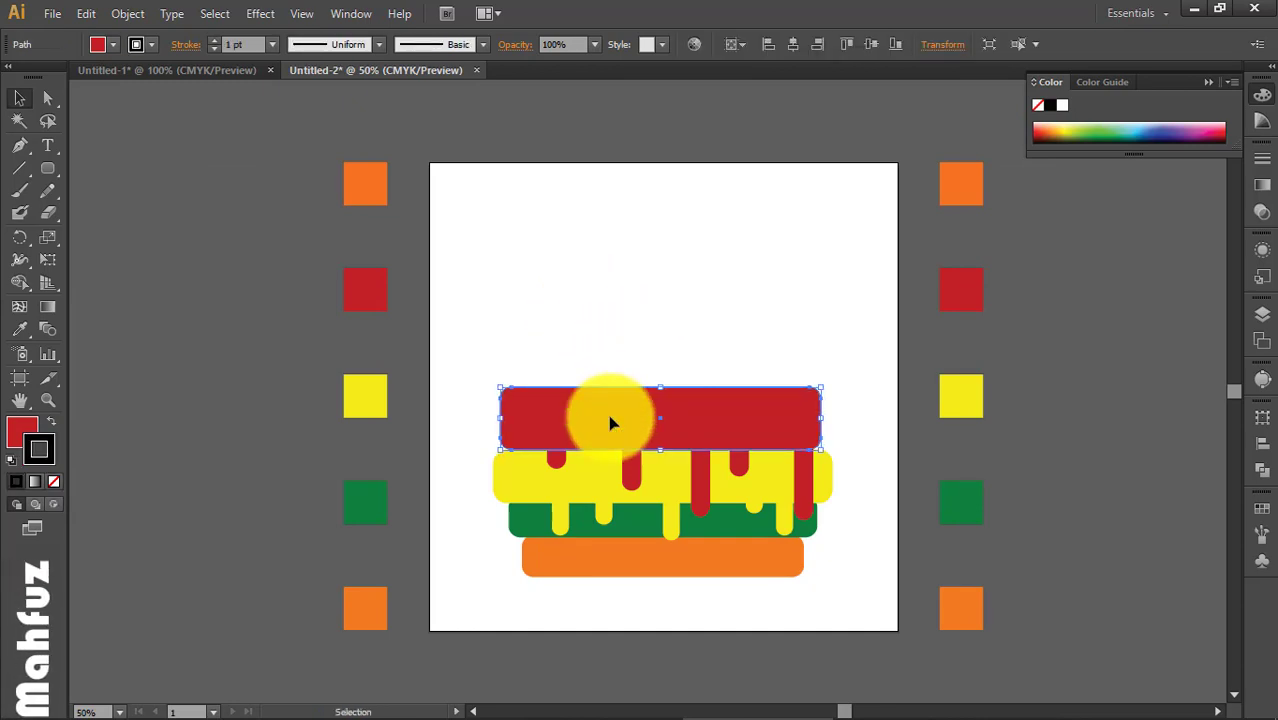
{"action": "left_click", "coordinate": [577, 284]}
{"action": "left_click", "coordinate": [615, 422]}
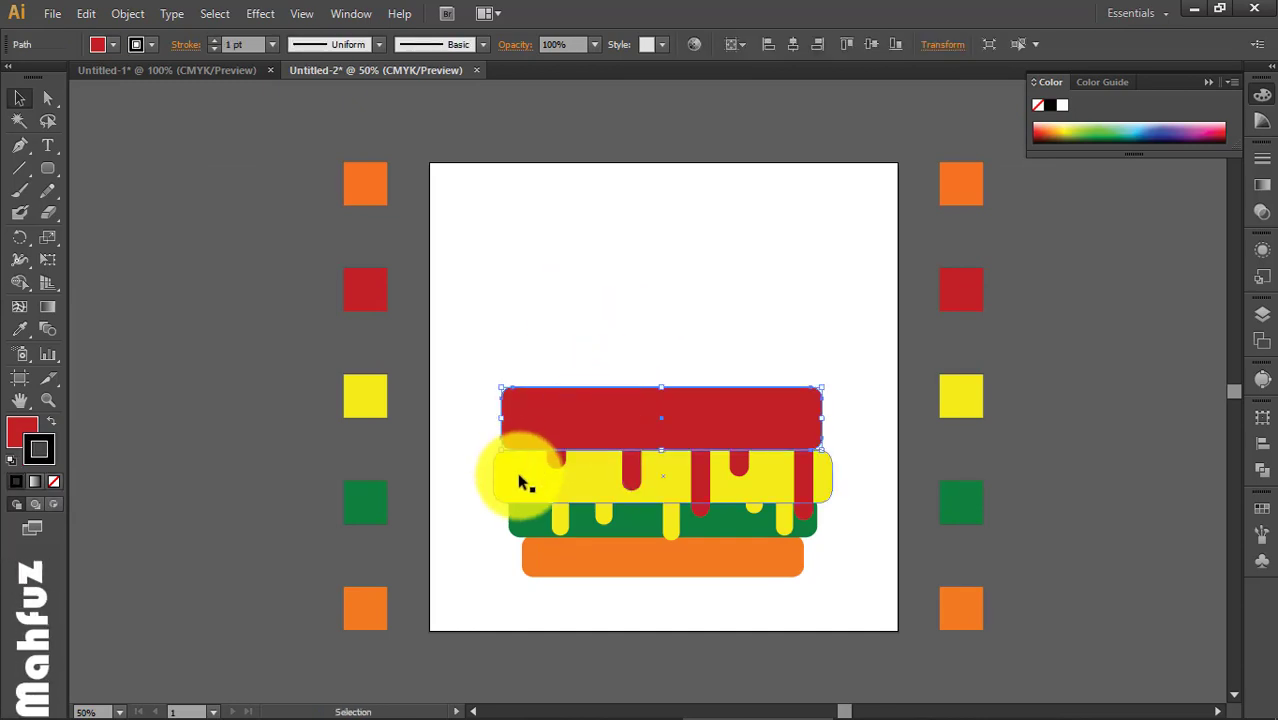
{"action": "left_click", "coordinate": [525, 482], "text": "shift"}
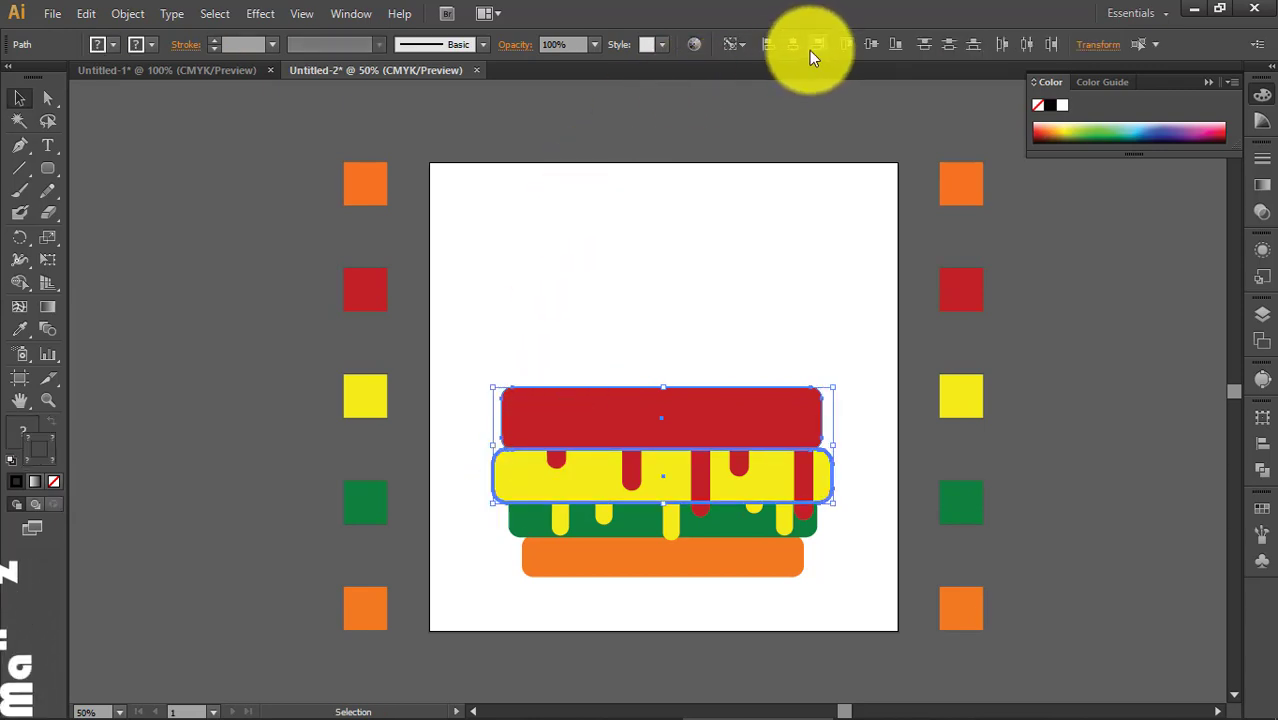
{"action": "left_click", "coordinate": [734, 193]}
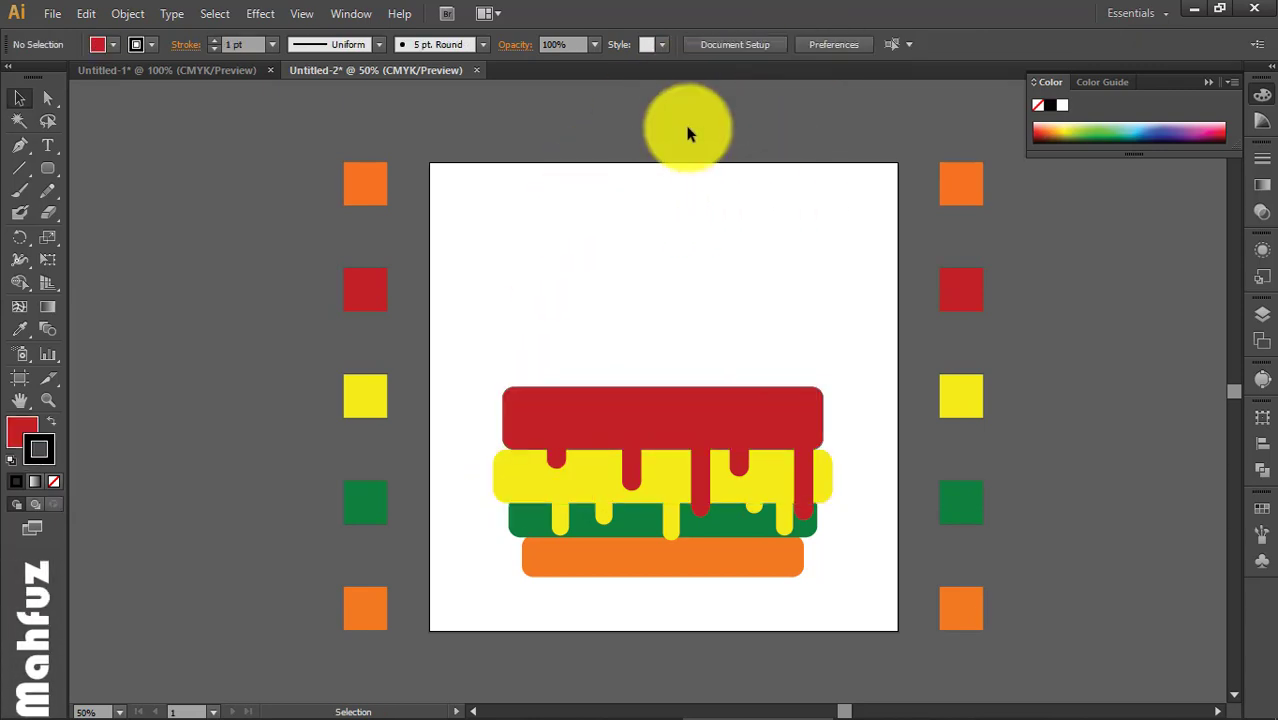
Step: Make the rightmost red drip narrower
{"action": "left_click", "coordinate": [808, 490]}
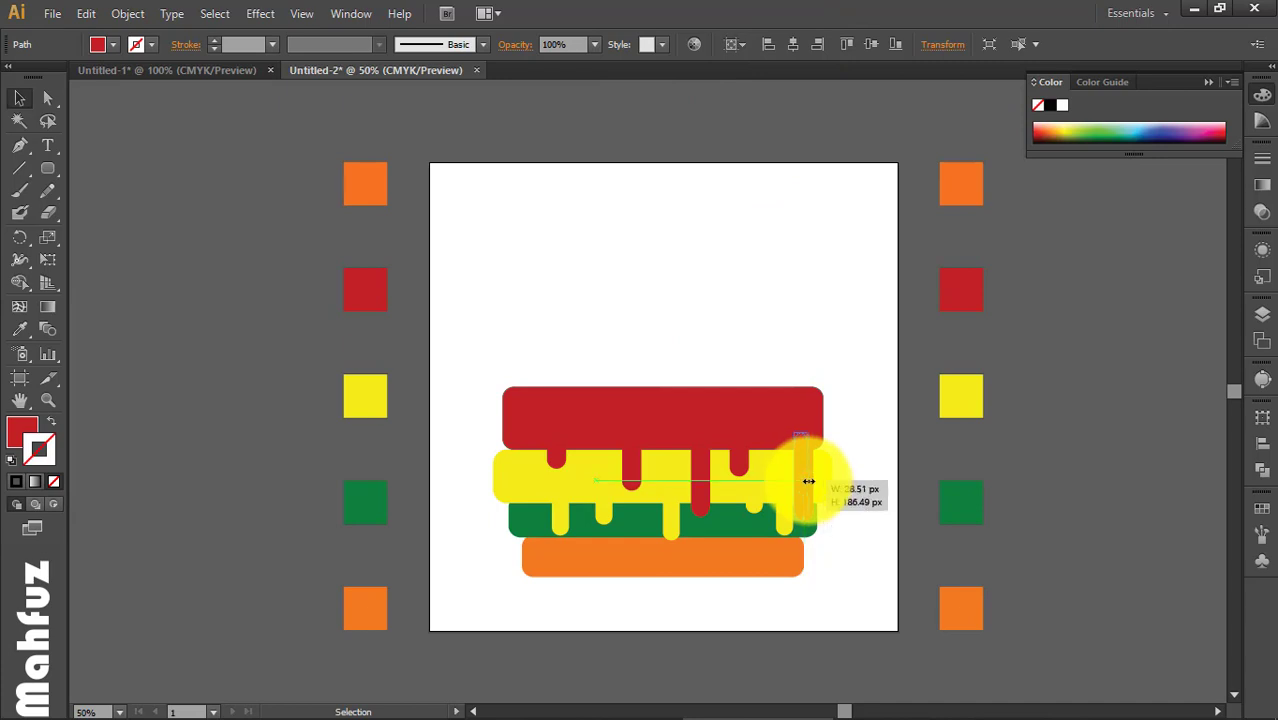
{"action": "left_click_drag", "start_coordinate": [808, 481], "coordinate": [809, 481]}
{"action": "left_click", "coordinate": [844, 411]}
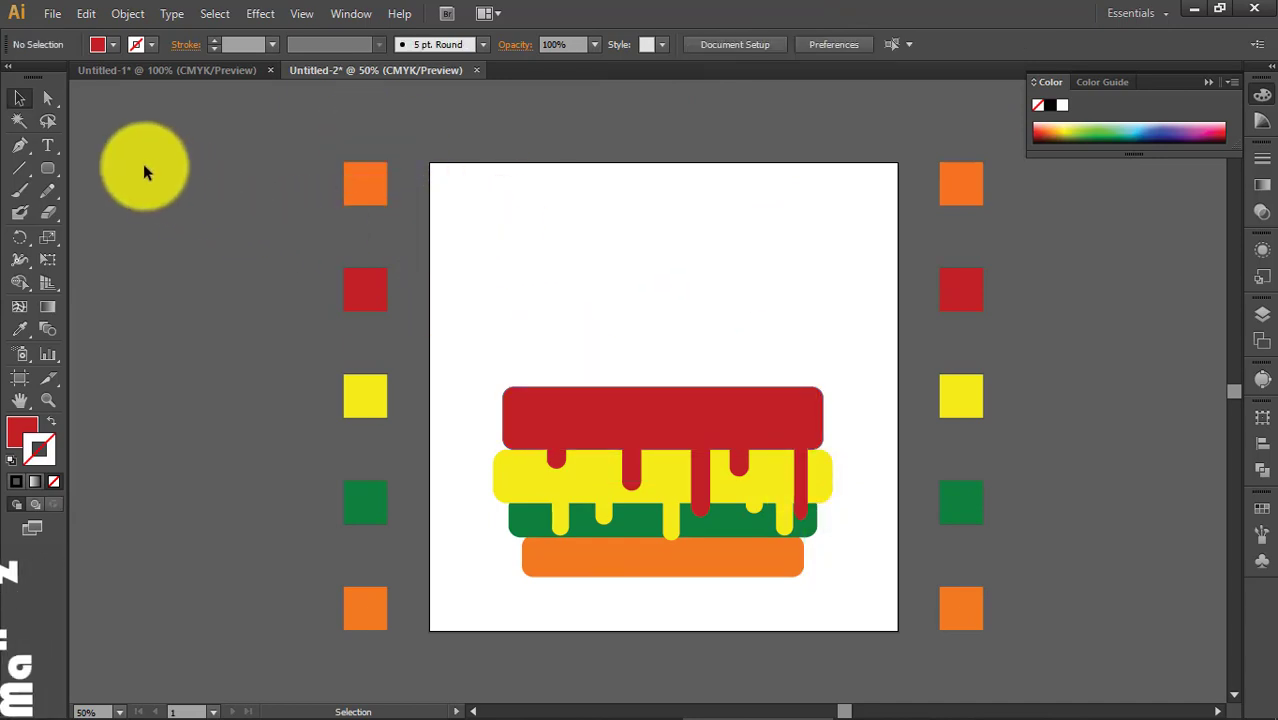
Step: Draw a large red rounded rectangle with big corner radii, about 658 × 690 px, over the burger layers
{"action": "left_click", "coordinate": [47, 168]}
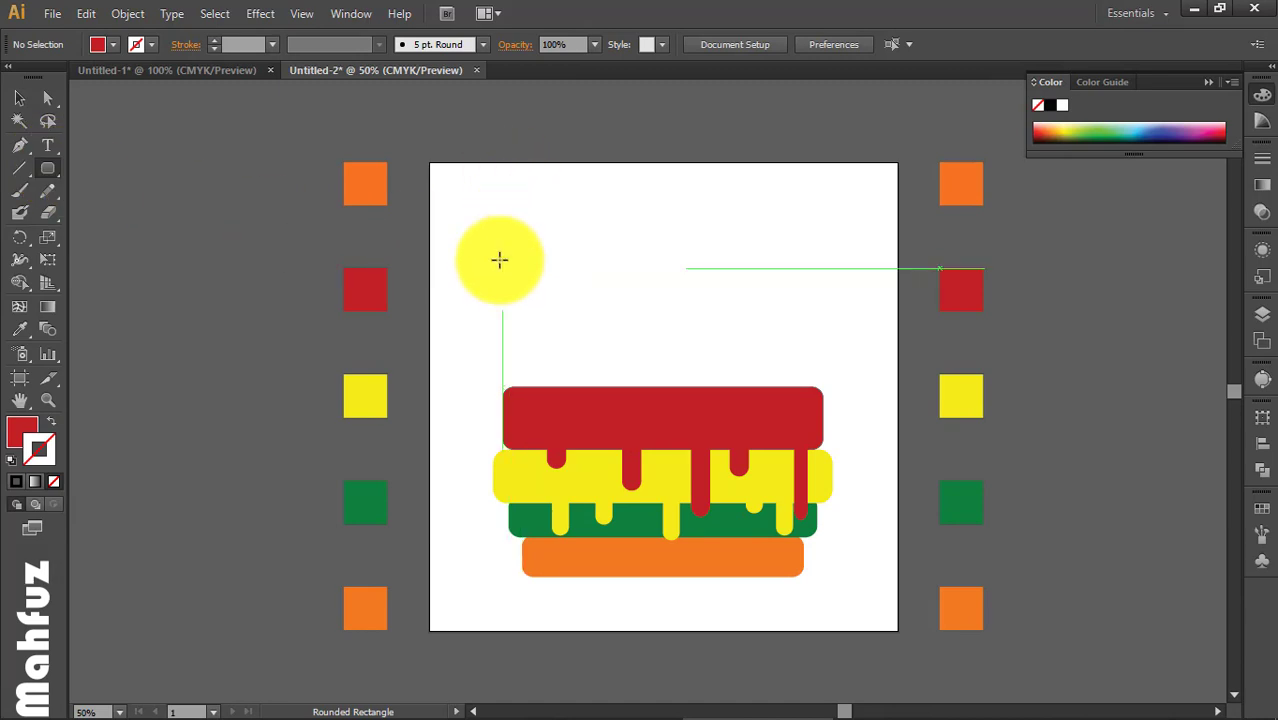
{"action": "left_click_drag", "start_coordinate": [508, 257], "coordinate": [818, 579]}
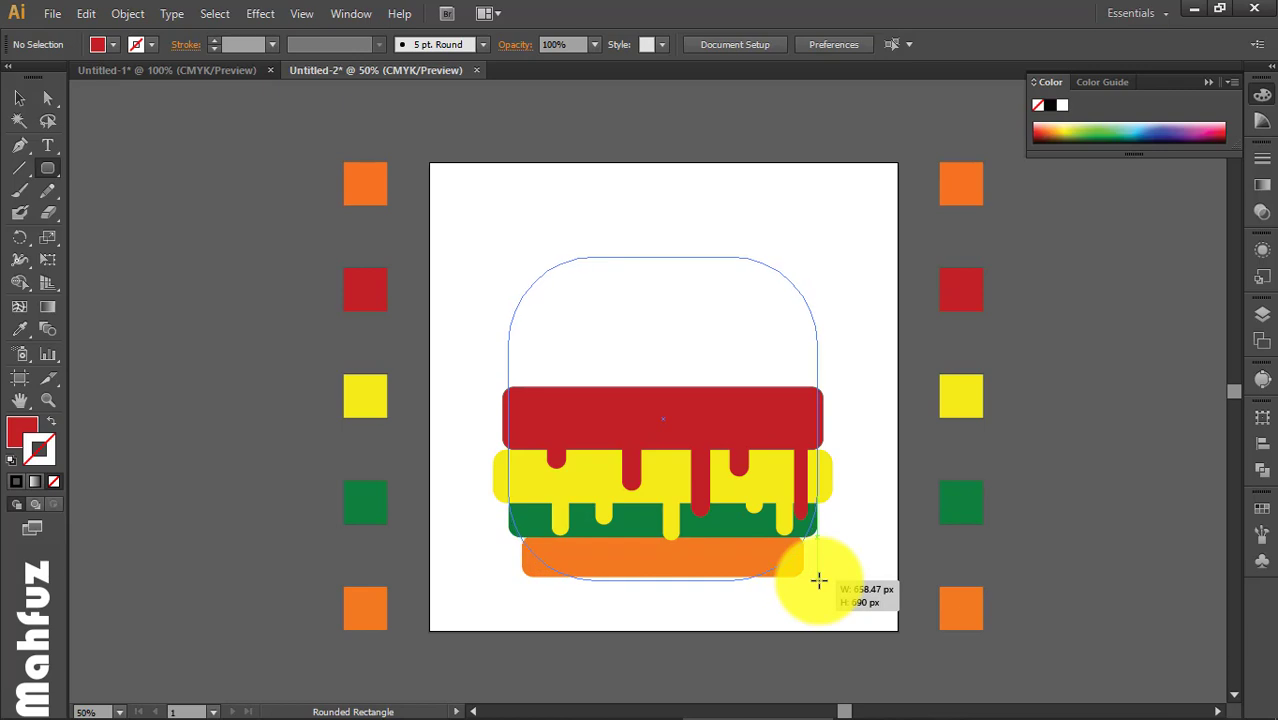
{"action": "left_click_drag", "start_coordinate": [818, 580], "coordinate": [815, 601]}
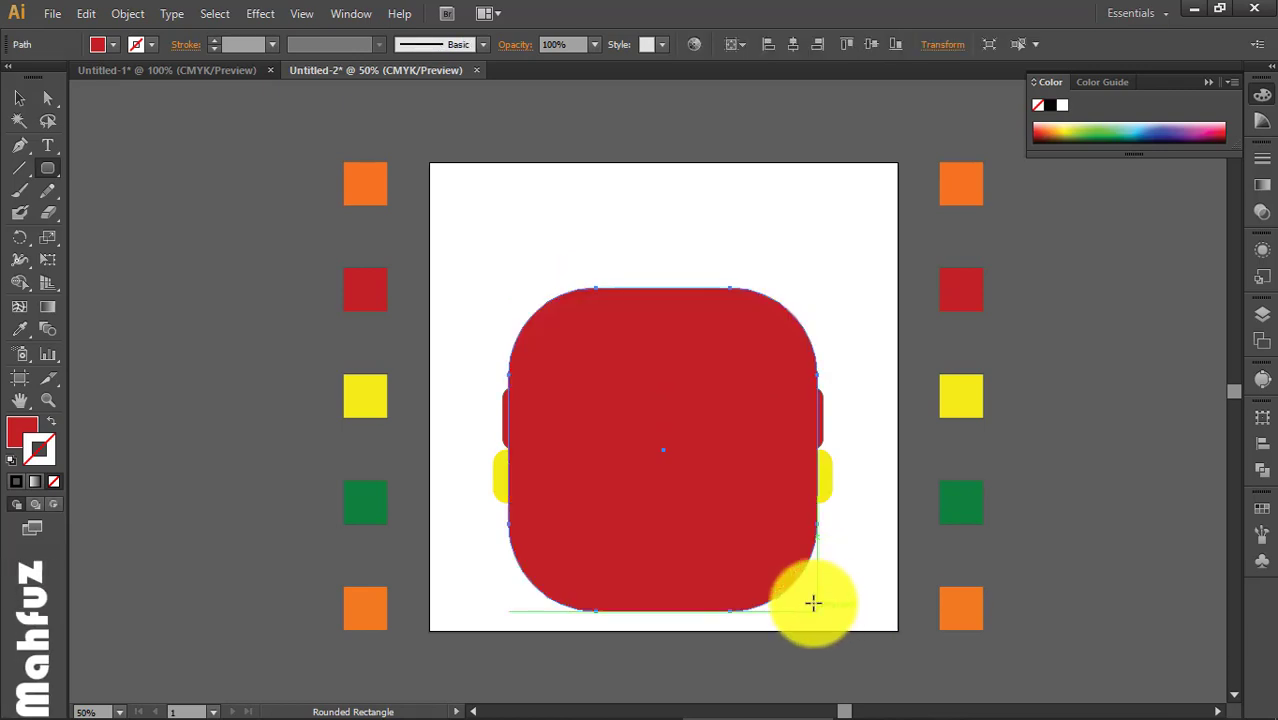
Step: Draw a horizontal line across the rounded rectangle below its upper corners and remove the portion beneath it with Shape Builder
{"action": "left_click", "coordinate": [21, 170]}
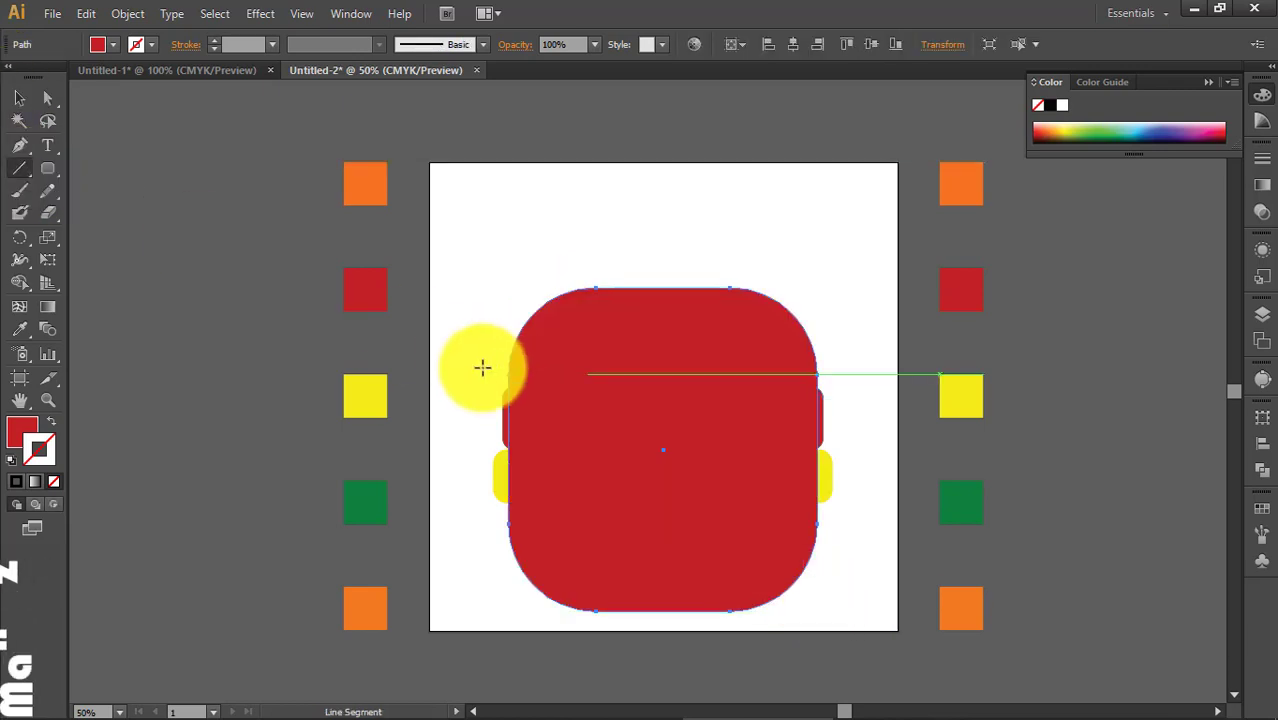
{"action": "left_click_drag", "start_coordinate": [483, 372], "coordinate": [899, 413]}
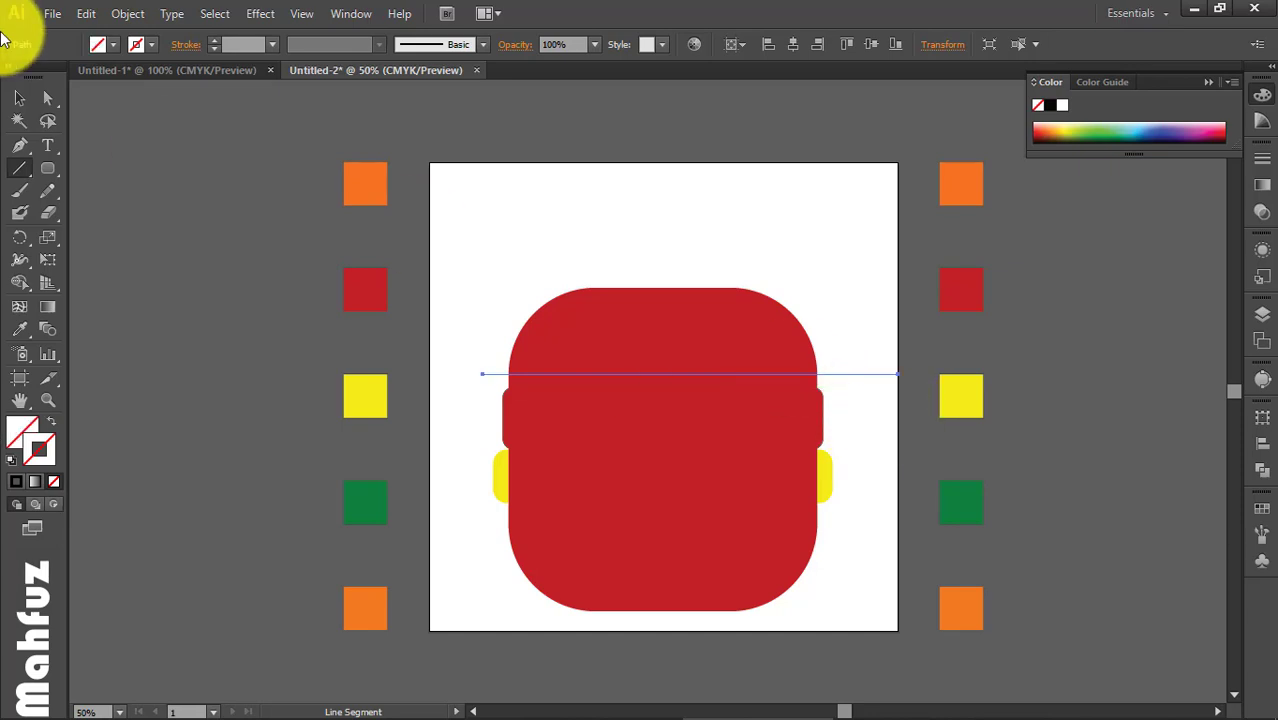
{"action": "left_click", "coordinate": [19, 97]}
{"action": "left_click", "coordinate": [537, 293], "text": "shift"}
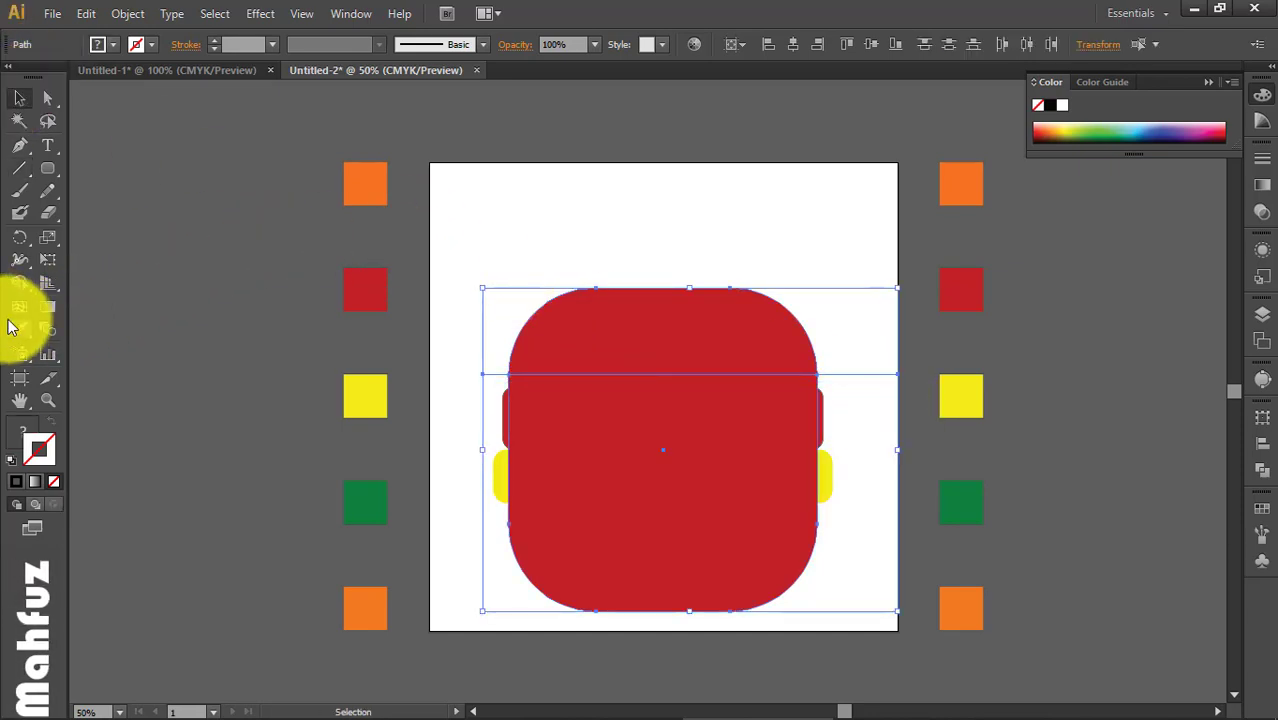
{"action": "left_click", "coordinate": [20, 286]}
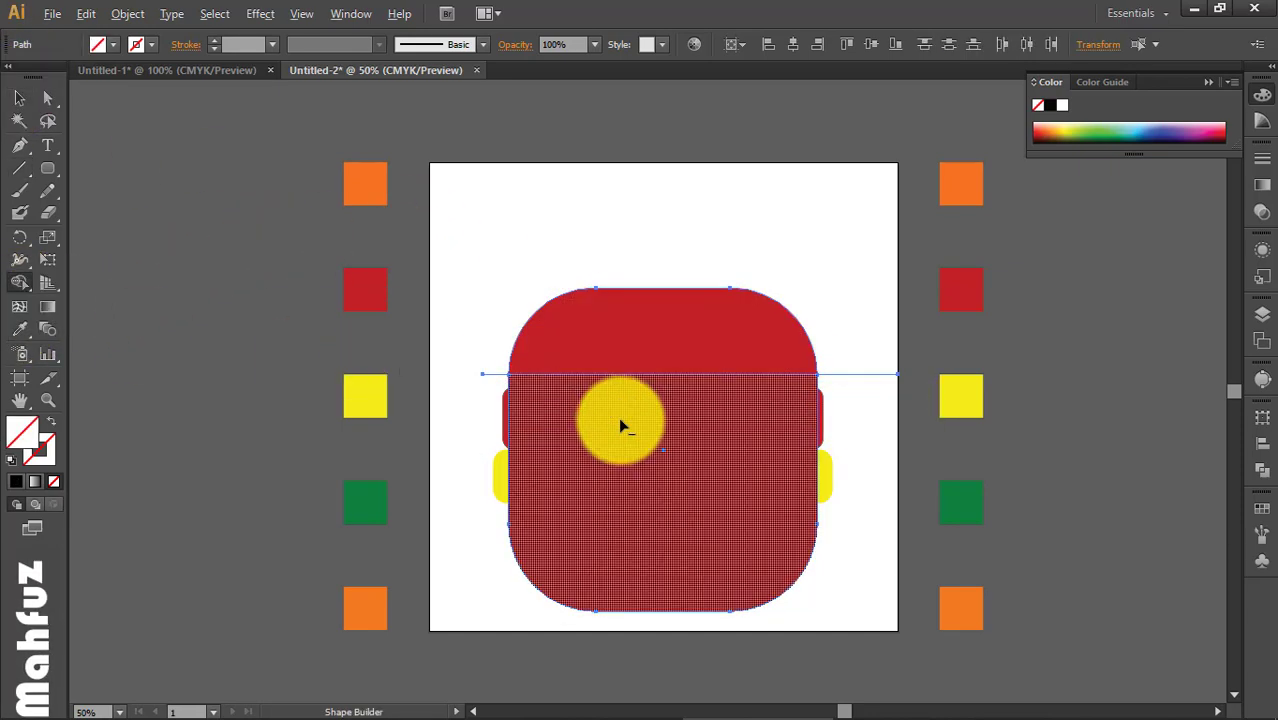
{"action": "left_click", "coordinate": [618, 417], "text": "alt"}
Step: Recolor the dome-shaped top bun with the orange sampled from the uppermost swatch
{"action": "left_click", "coordinate": [19, 97]}
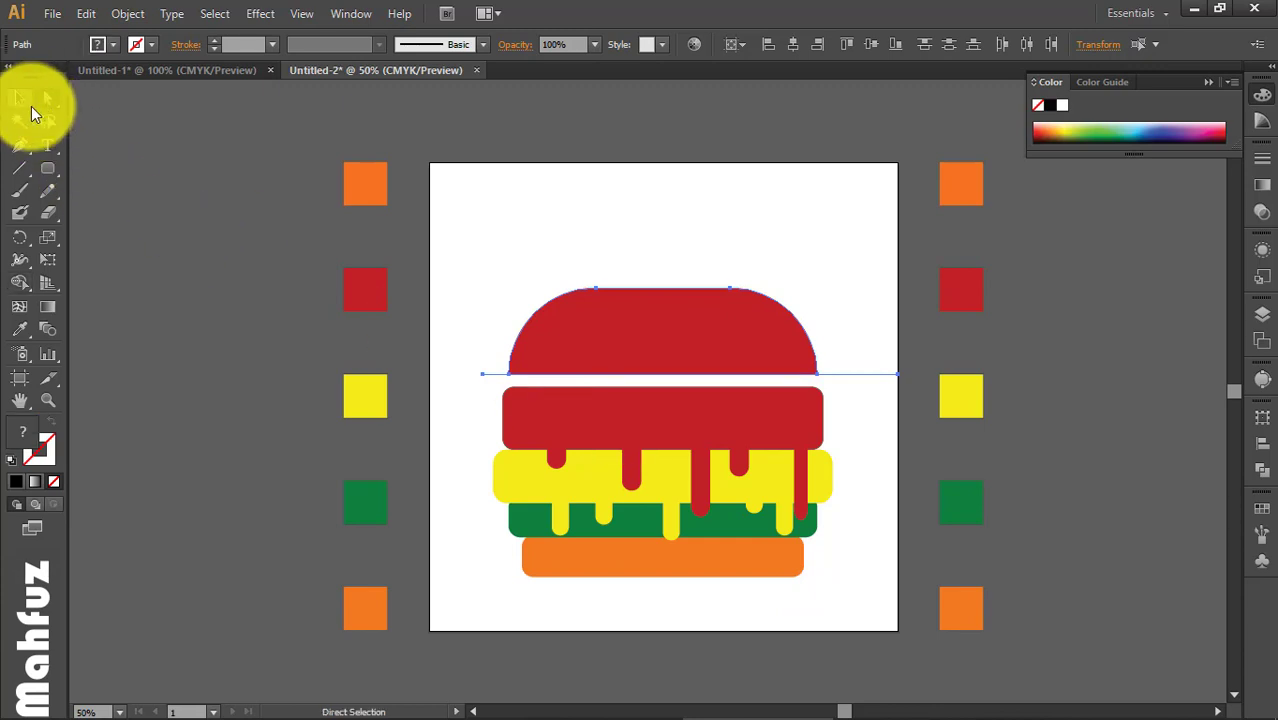
{"action": "left_click", "coordinate": [571, 357]}
{"action": "left_click", "coordinate": [19, 329]}
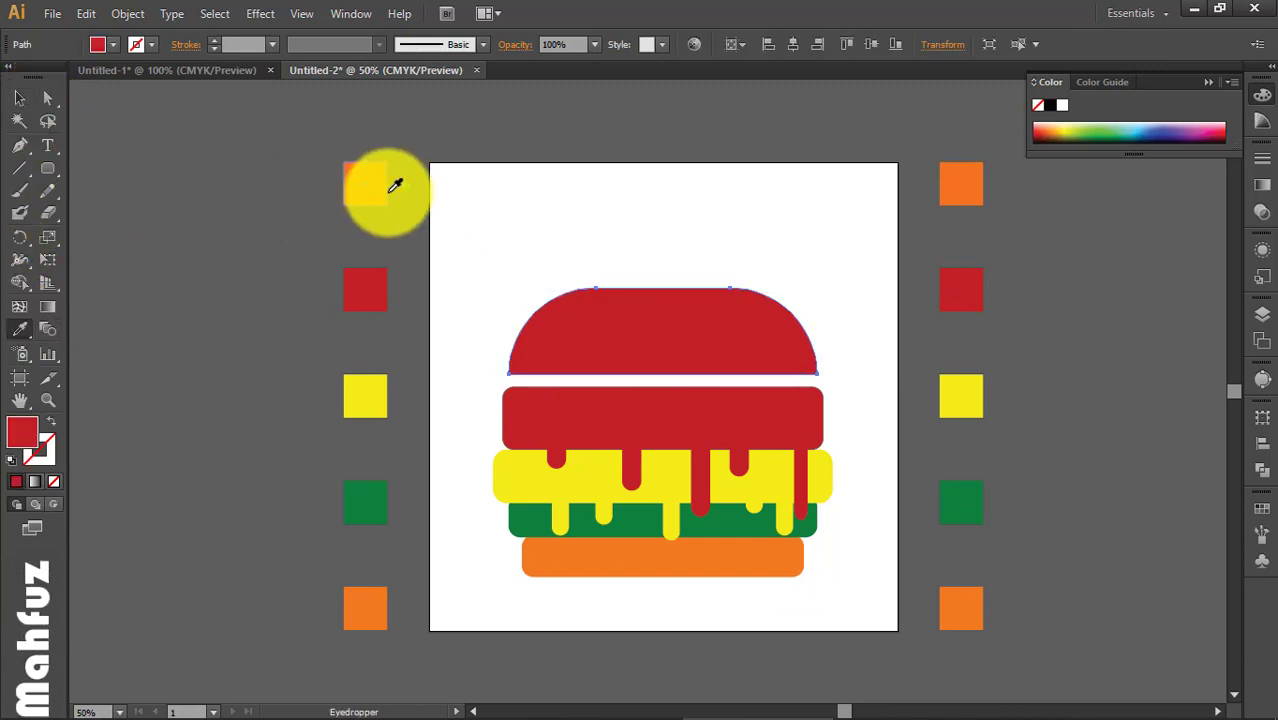
{"action": "left_click", "coordinate": [365, 183]}
{"action": "left_click", "coordinate": [17, 100]}
Step: Nudge the orange top bun down until it rests on the red bar
{"action": "left_click", "coordinate": [625, 328]}
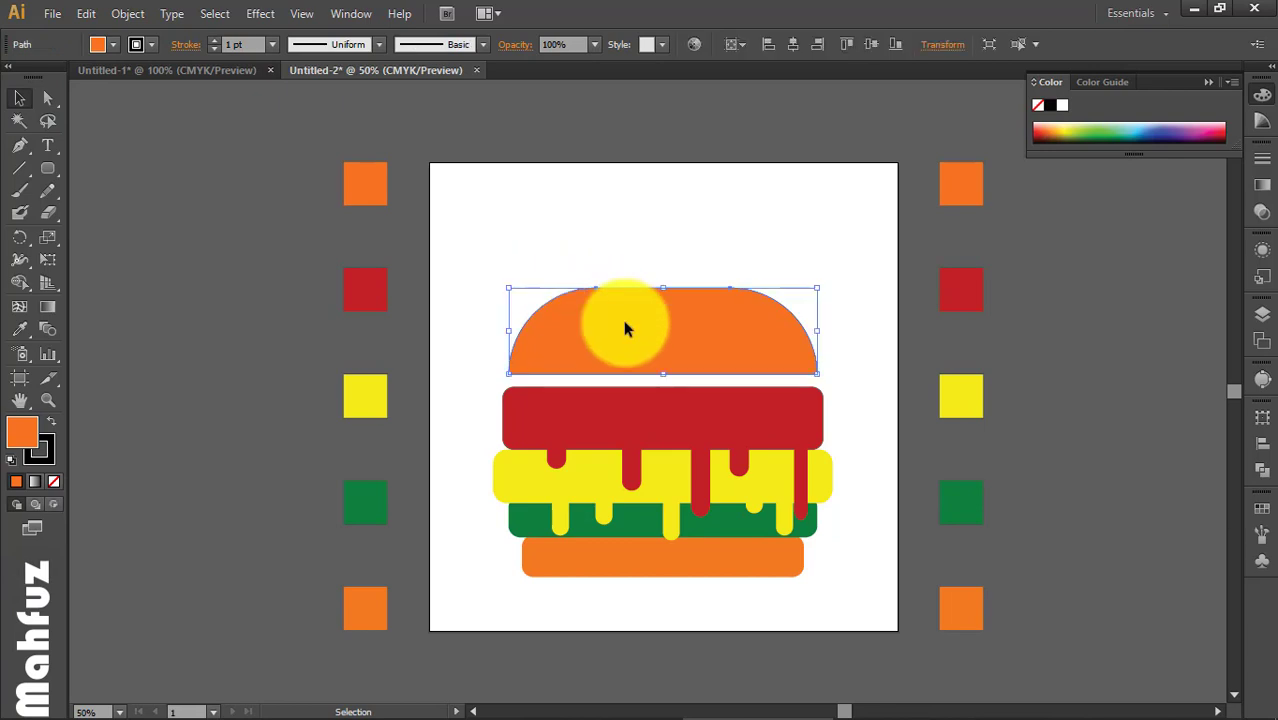
{"action": "key", "text": "Down"}
{"action": "key", "text": "Down"}
{"action": "key", "text": "Down"}
{"action": "key", "text": "Down"}
{"action": "key", "text": "Down"}
{"action": "key", "text": "Down"}
{"action": "key", "text": "Down"}
{"action": "key", "text": "Down"}
{"action": "key", "text": "Down"}
{"action": "key", "text": "Down"}
{"action": "key", "text": "Down"}
{"action": "key", "text": "Down"}
{"action": "key", "text": "Down"}
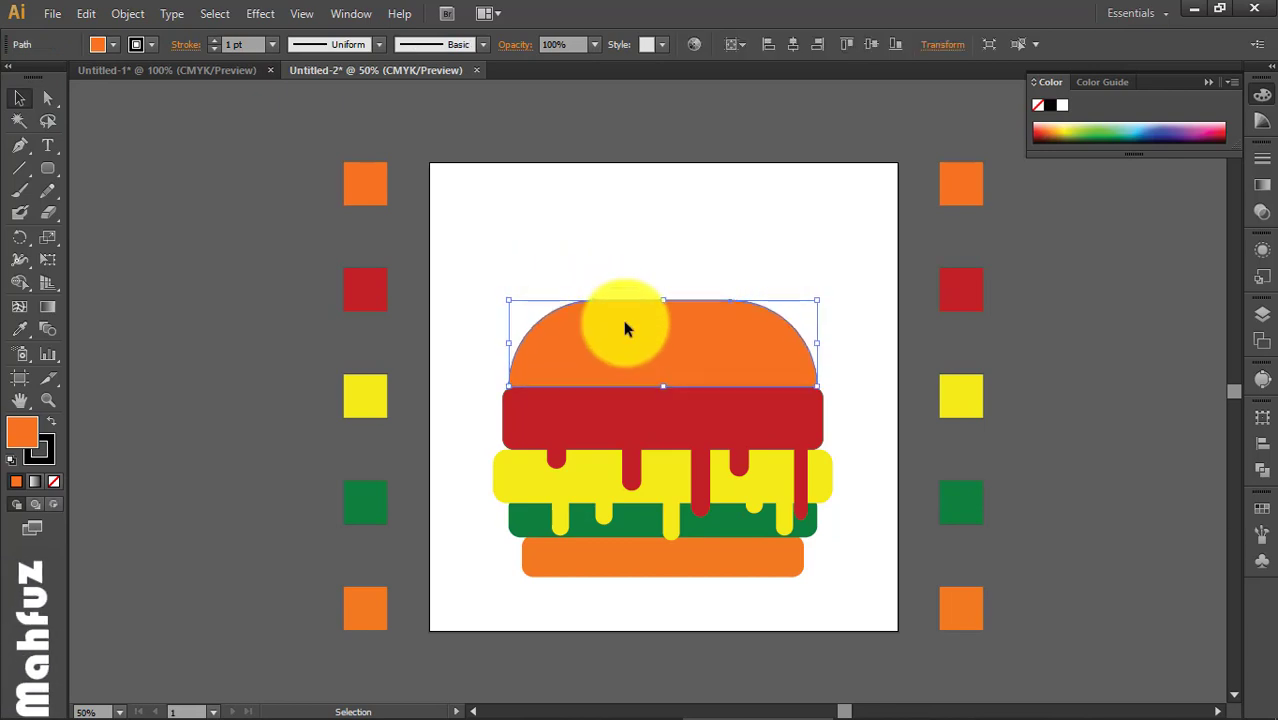
{"action": "left_click", "coordinate": [693, 246]}
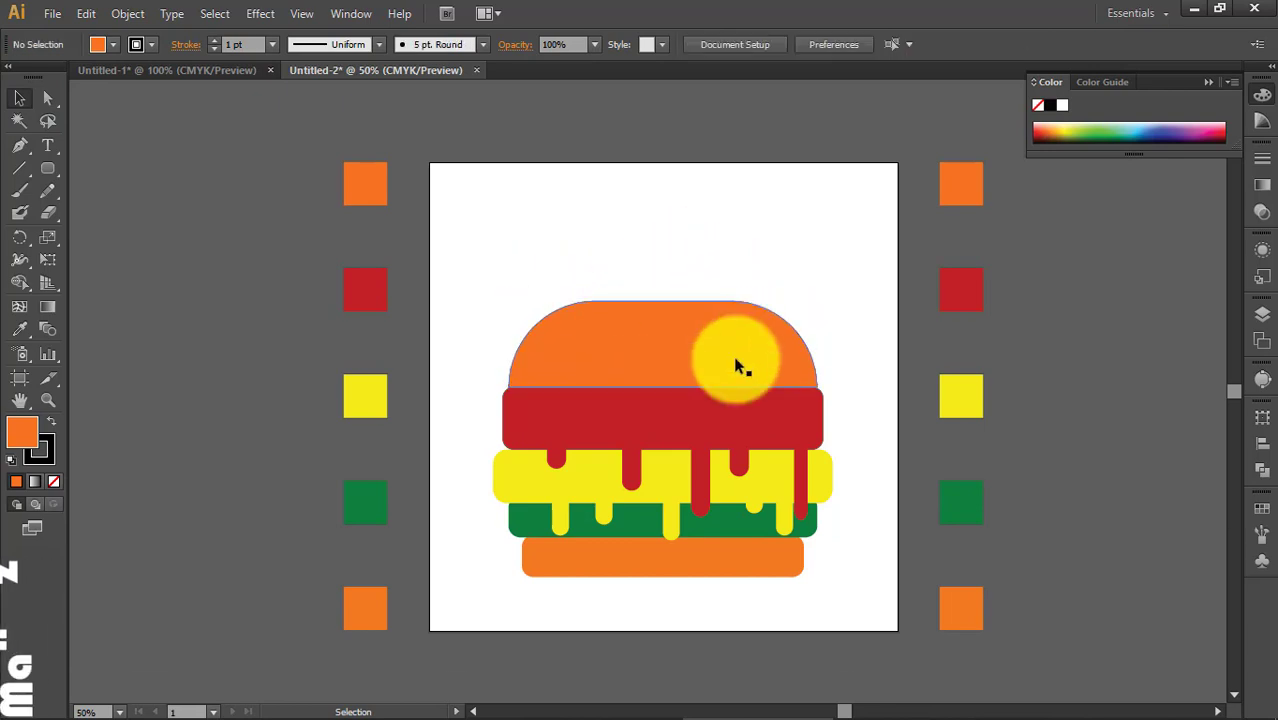
Step: Remove the stroke from the orange top bun and from the red bar beneath it
{"action": "left_click", "coordinate": [653, 310]}
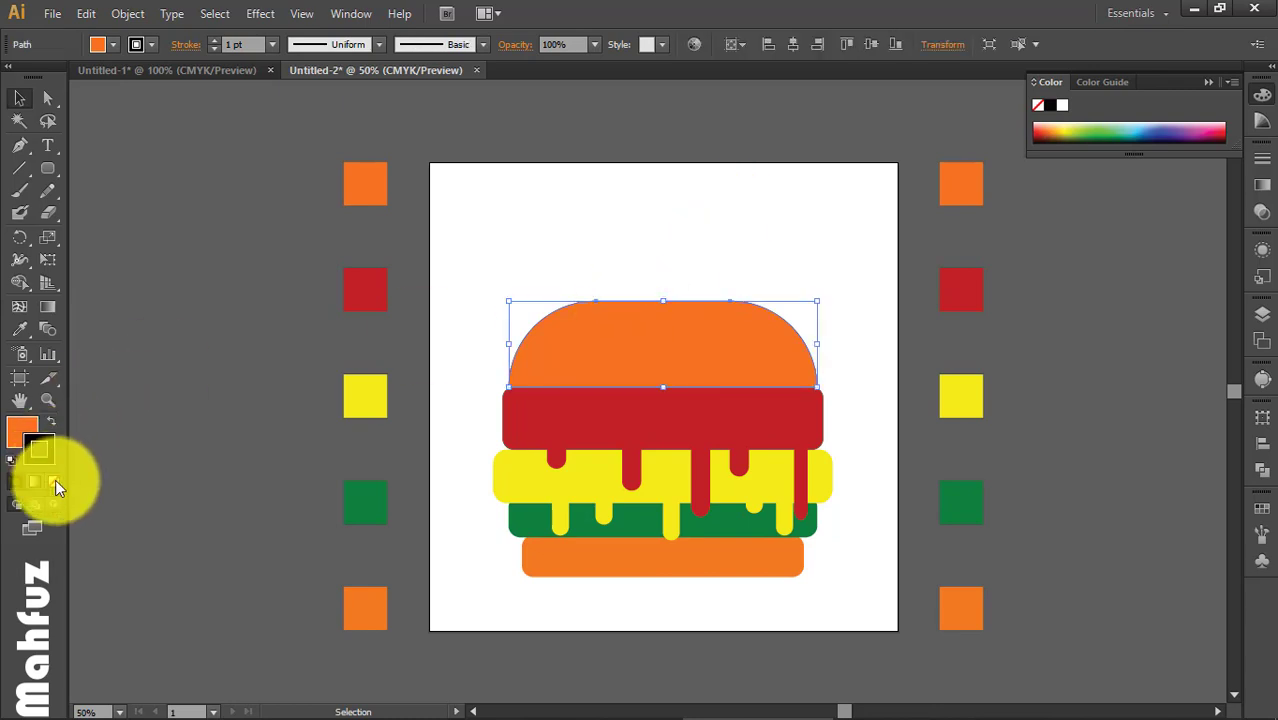
{"action": "left_click", "coordinate": [138, 478]}
{"action": "scroll", "coordinate": [575, 406], "scroll_direction": "up", "scroll_amount": 1}
{"action": "left_click", "coordinate": [588, 417]}
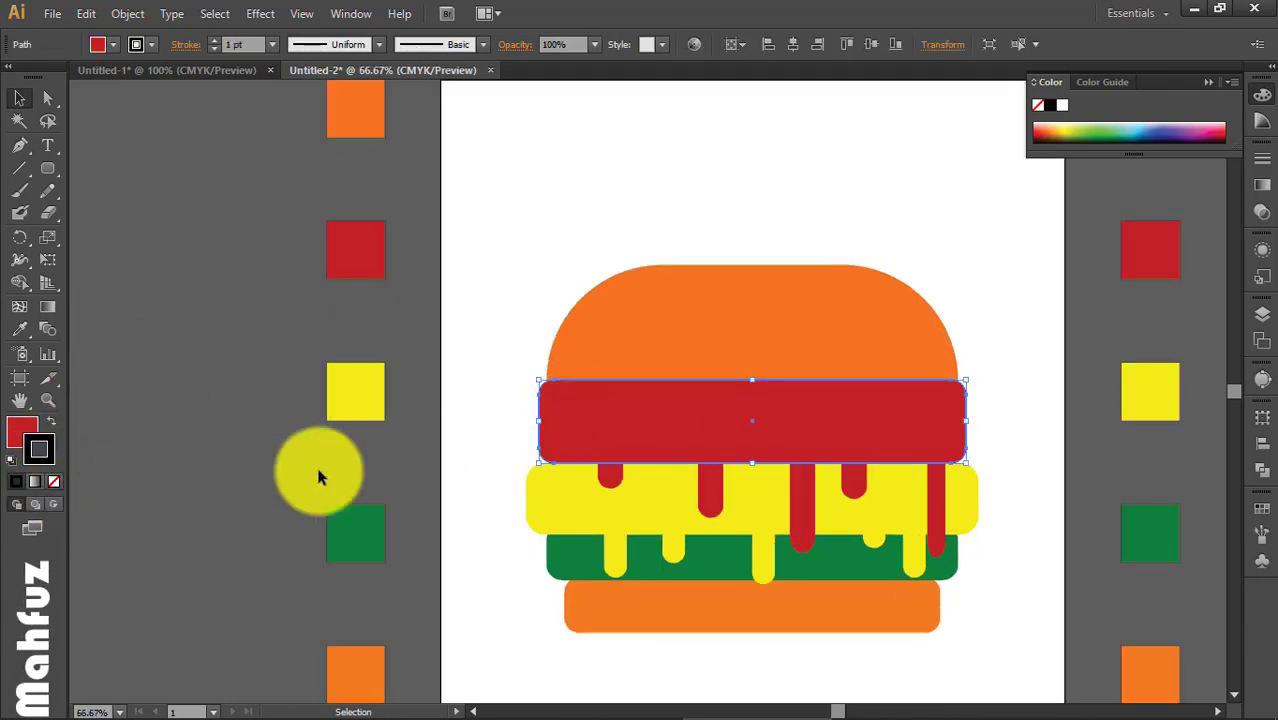
{"action": "left_click", "coordinate": [135, 440]}
Step: Draw a small red circle with the Ellipse tool in the empty area right of the color swatches
{"action": "key", "text": "space"}
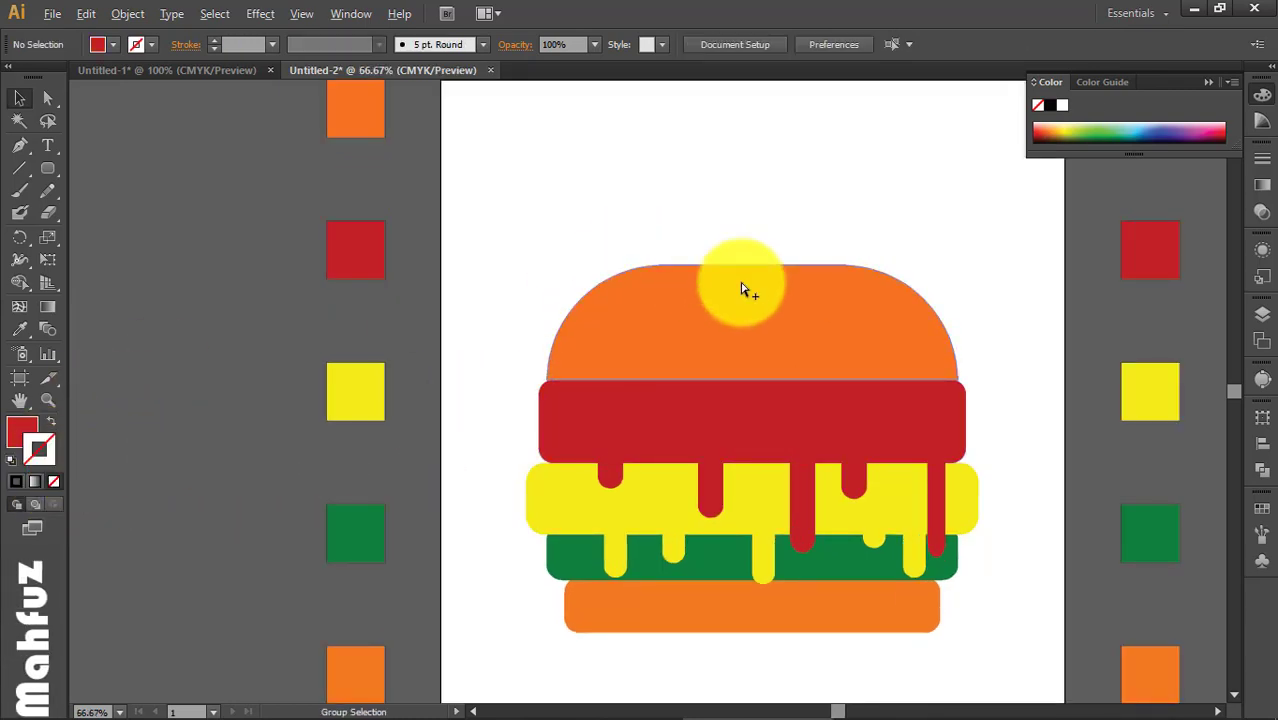
{"action": "left_click_drag", "start_coordinate": [873, 413], "coordinate": [707, 309]}
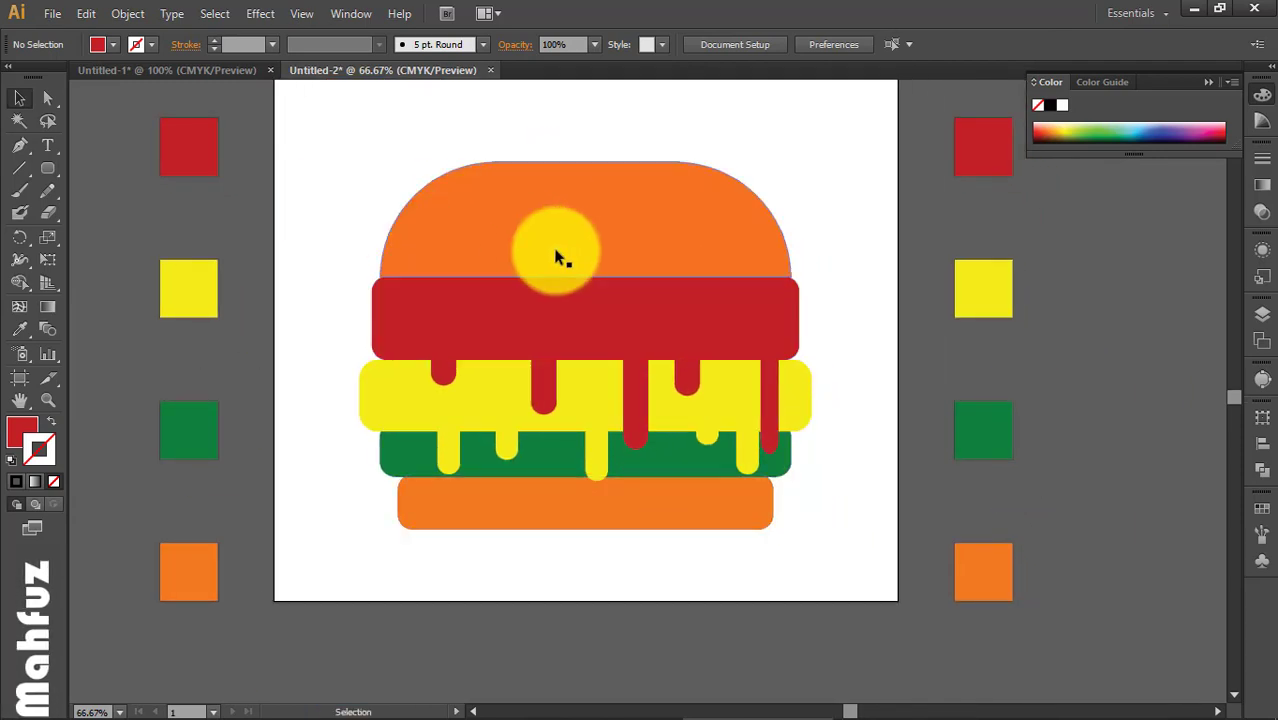
{"action": "key", "text": "alt+space"}
{"action": "left_click", "coordinate": [88, 252]}
{"action": "left_click_drag", "start_coordinate": [45, 172], "coordinate": [102, 213]}
{"action": "left_click_drag", "start_coordinate": [558, 401], "coordinate": [54, 499]}
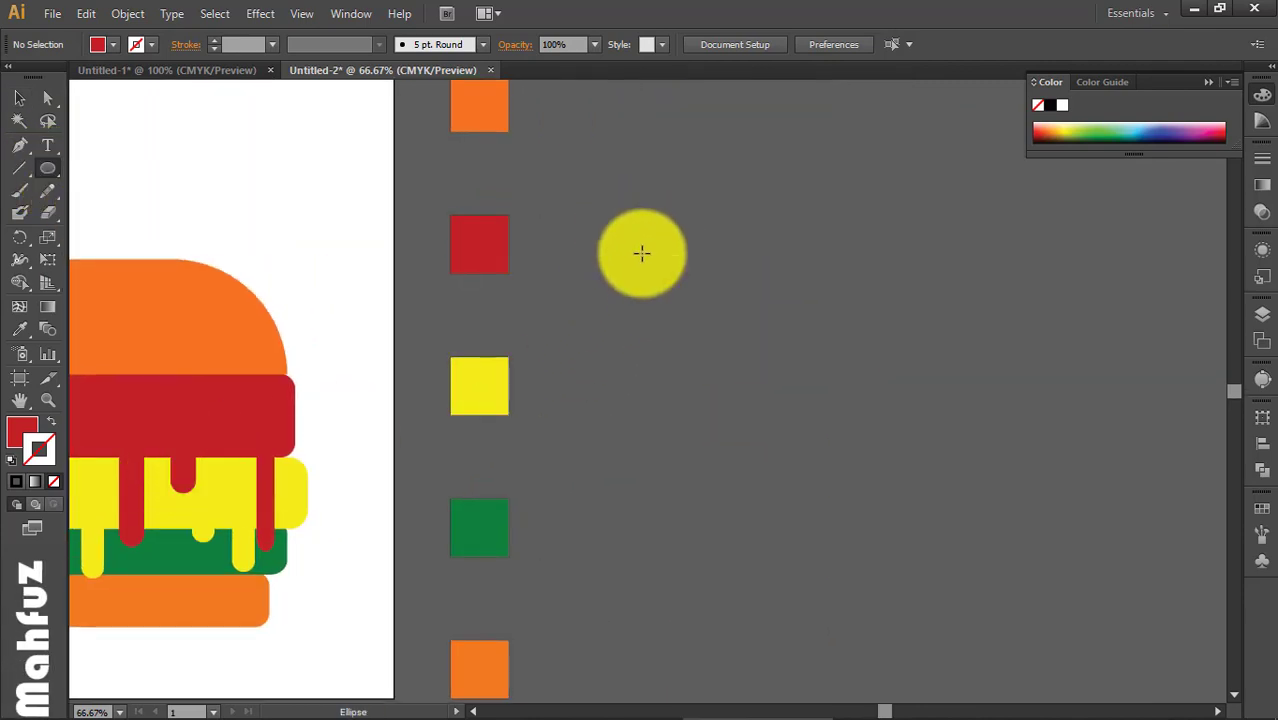
{"action": "left_click_drag", "start_coordinate": [625, 230], "coordinate": [728, 425]}
{"action": "key", "text": "ctrl+z"}
{"action": "left_click_drag", "start_coordinate": [670, 246], "coordinate": [757, 329]}
Step: Duplicate the red circle sideways and downward to form a two-by-two grid of touching circles
{"action": "left_click", "coordinate": [19, 97]}
{"action": "mouse_move", "coordinate": [707, 282]}
{"action": "left_mouse_down"}
{"action": "mouse_move", "coordinate": [808, 288]}
{"action": "mouse_move", "coordinate": [835, 310]}
{"action": "left_mouse_up"}
{"action": "key", "text": "ctrl+z"}
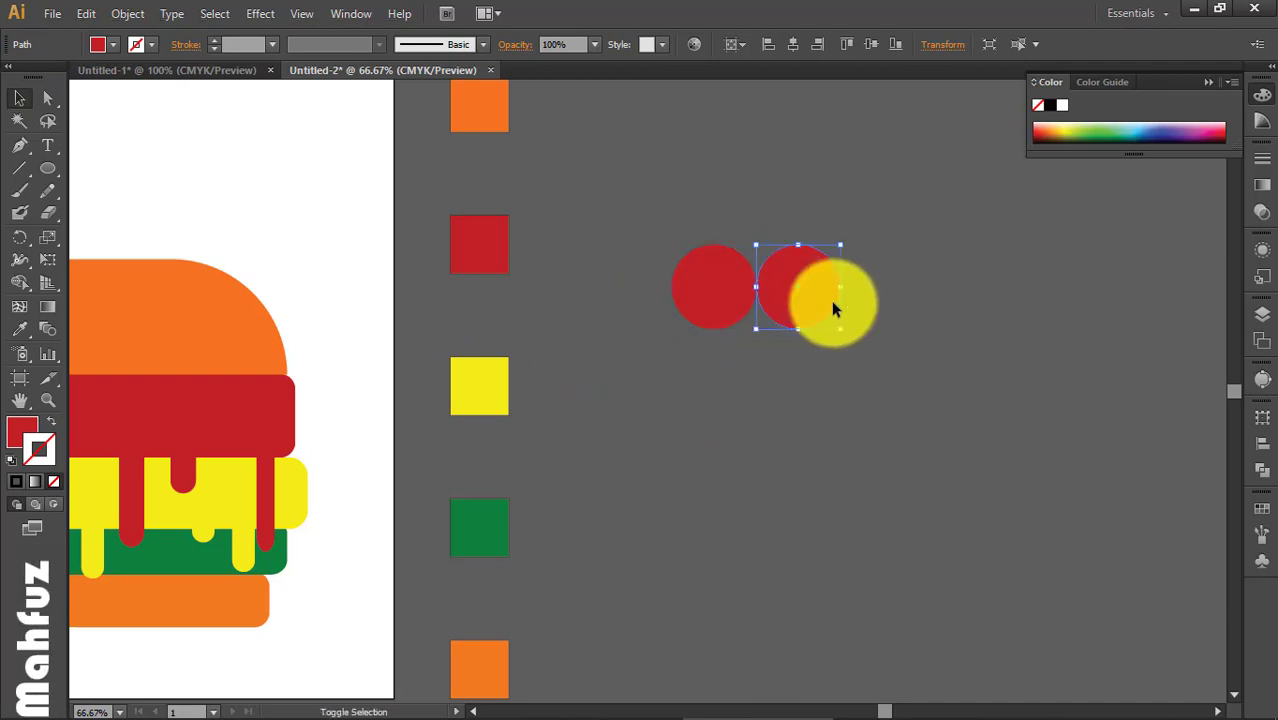
{"action": "left_click_drag", "start_coordinate": [680, 218], "coordinate": [806, 394]}
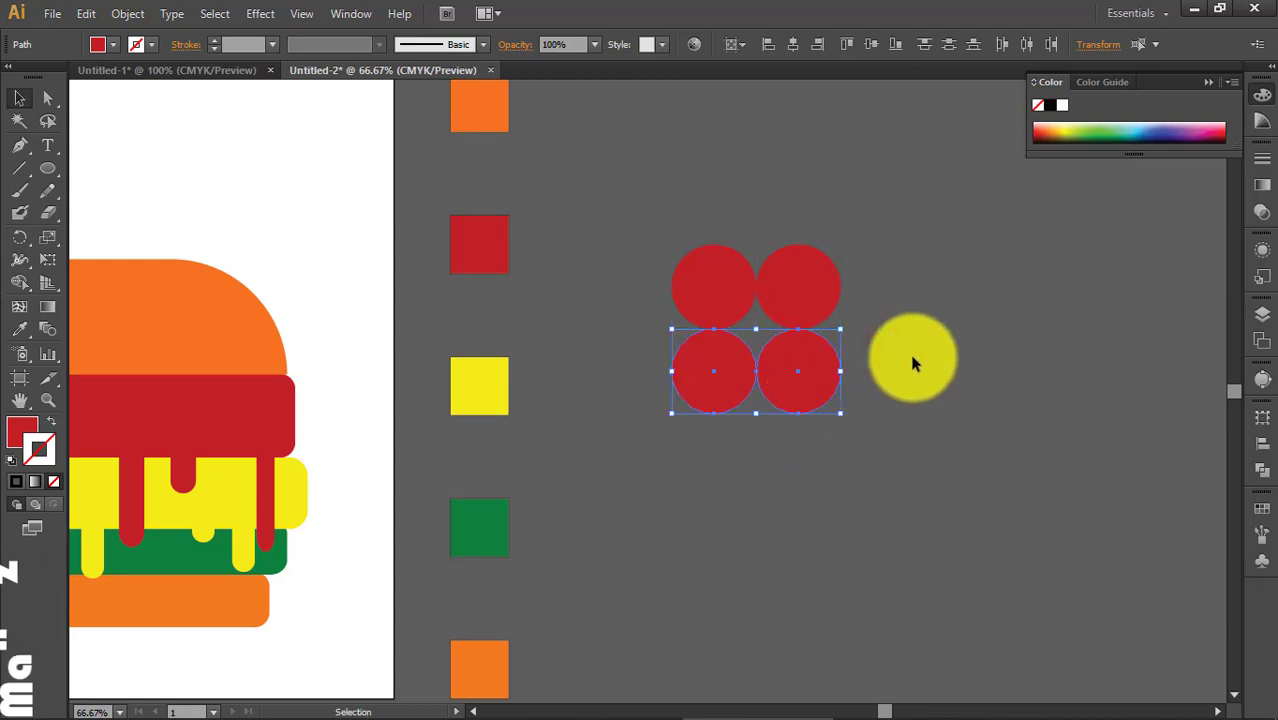
Step: Turn the gap between the four circles into a separate shape with Shape Builder
{"action": "left_click_drag", "start_coordinate": [585, 194], "coordinate": [880, 438]}
{"action": "left_click", "coordinate": [27, 283]}
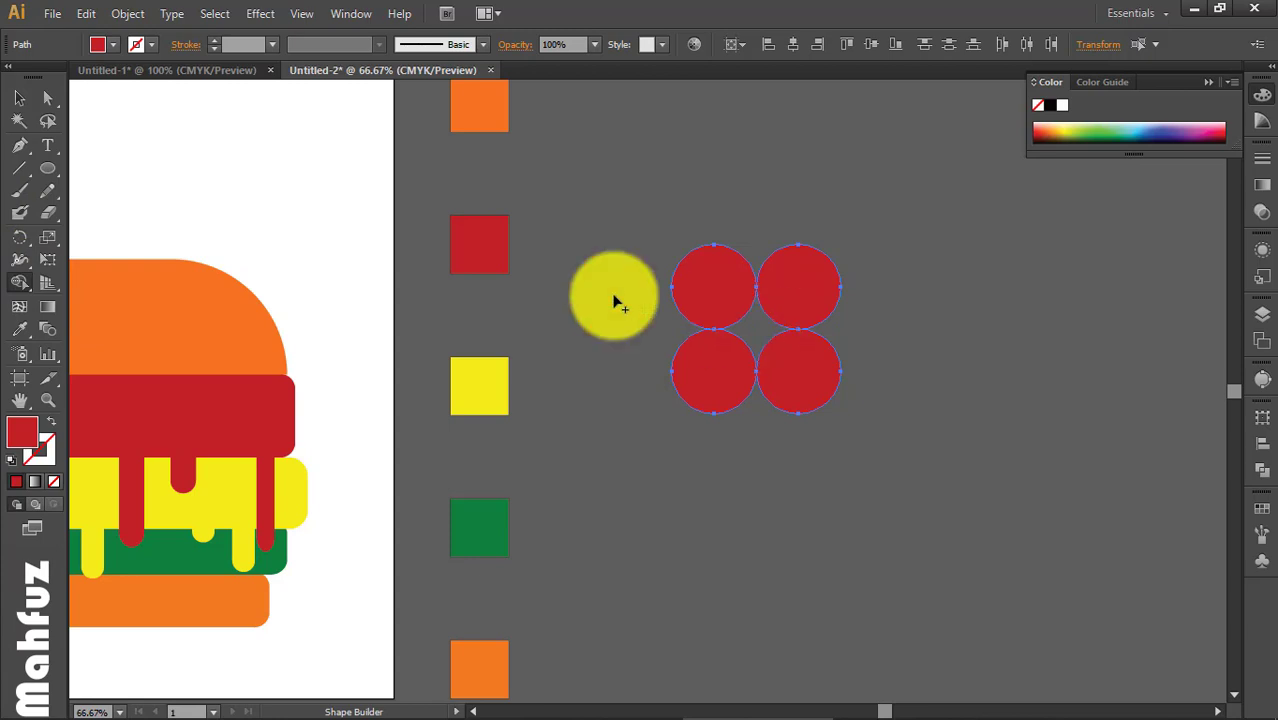
{"action": "left_click", "coordinate": [756, 336]}
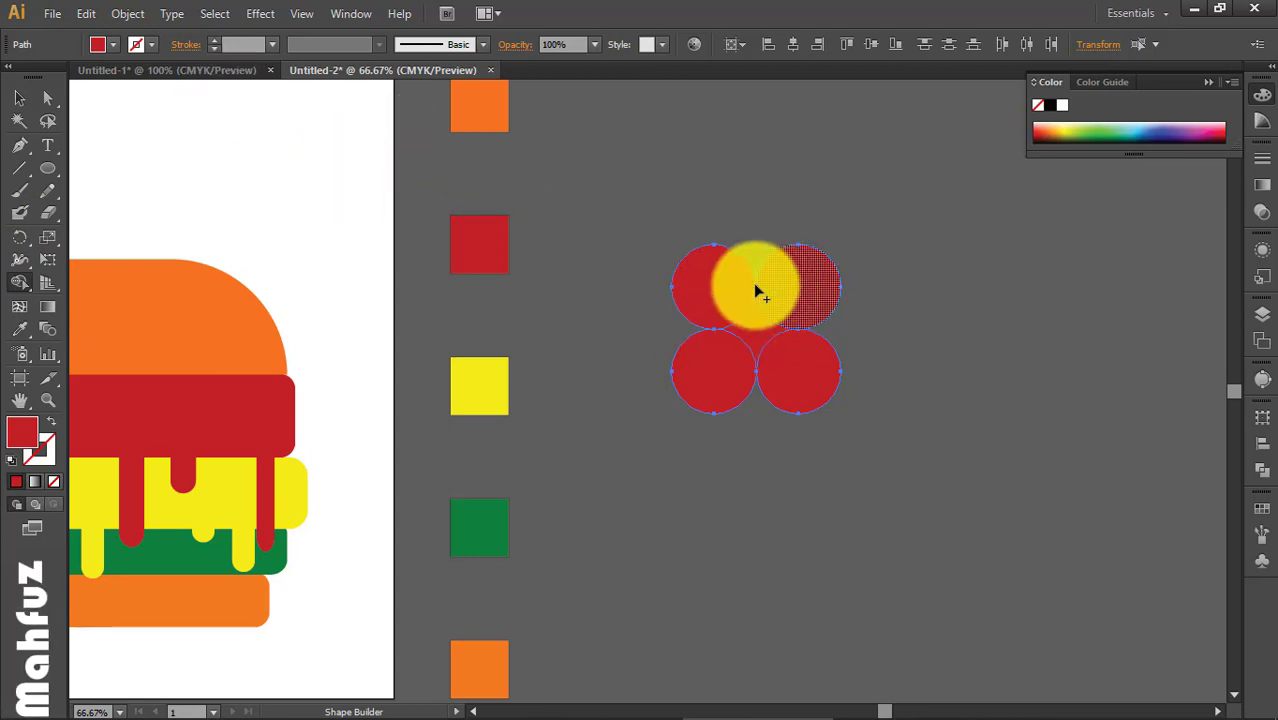
Step: Delete the four surrounding circles, keeping only the four-pointed star in the middle
{"action": "left_click", "coordinate": [19, 97]}
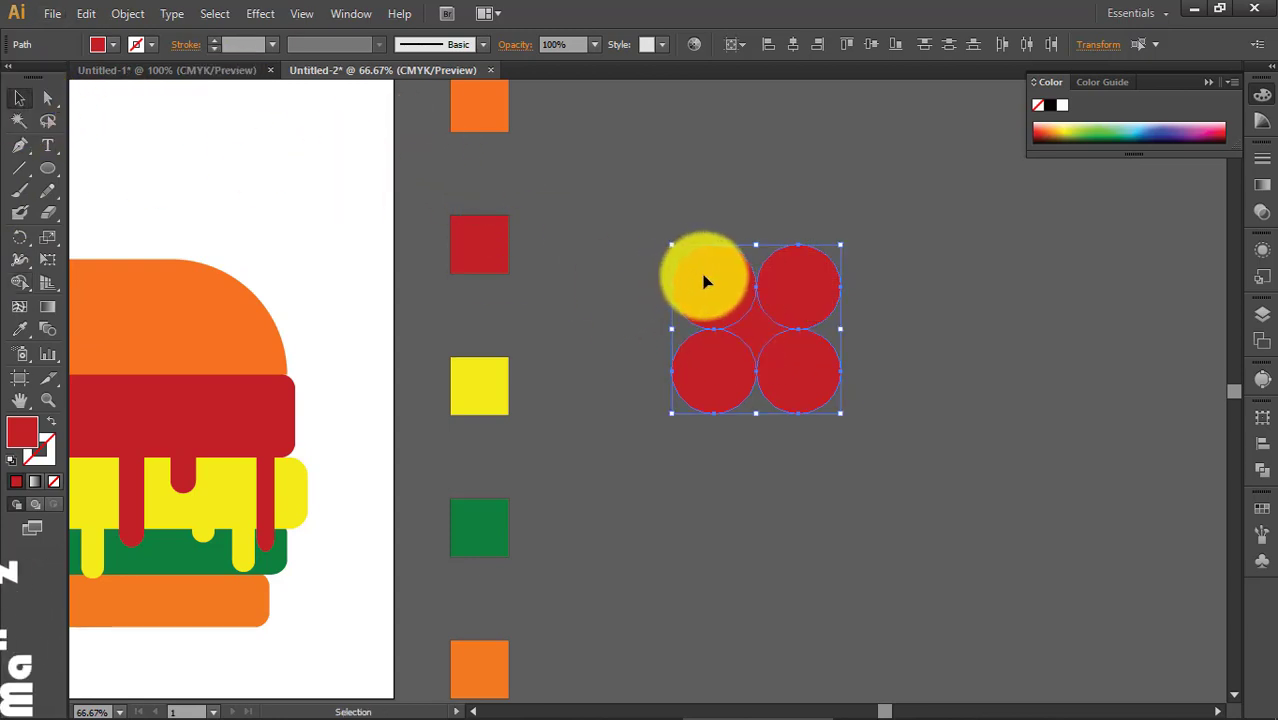
{"action": "left_click", "coordinate": [677, 230]}
{"action": "left_click", "coordinate": [735, 290]}
{"action": "key", "text": "Delete"}
{"action": "left_click", "coordinate": [788, 300]}
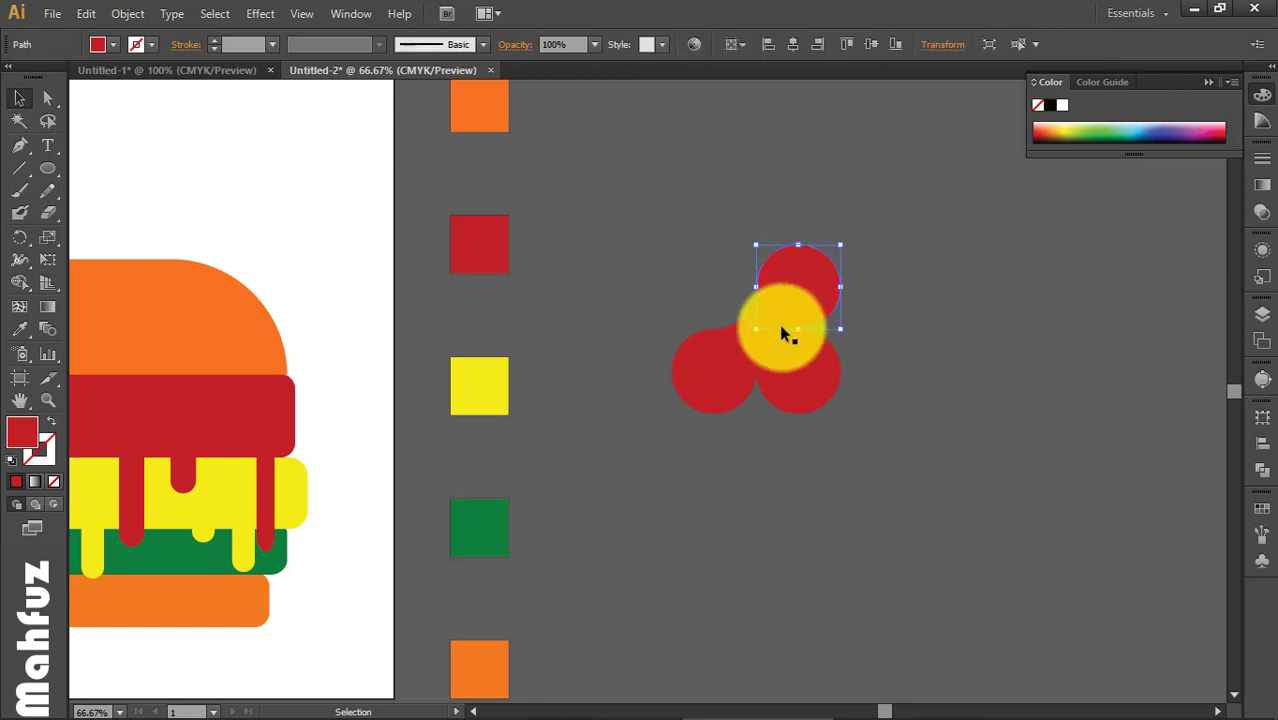
{"action": "key", "text": "Delete"}
{"action": "left_click", "coordinate": [786, 368]}
{"action": "key", "text": "Delete"}
Step: Recolor the four-pointed star white by sampling the artboard background
{"action": "left_click", "coordinate": [748, 320]}
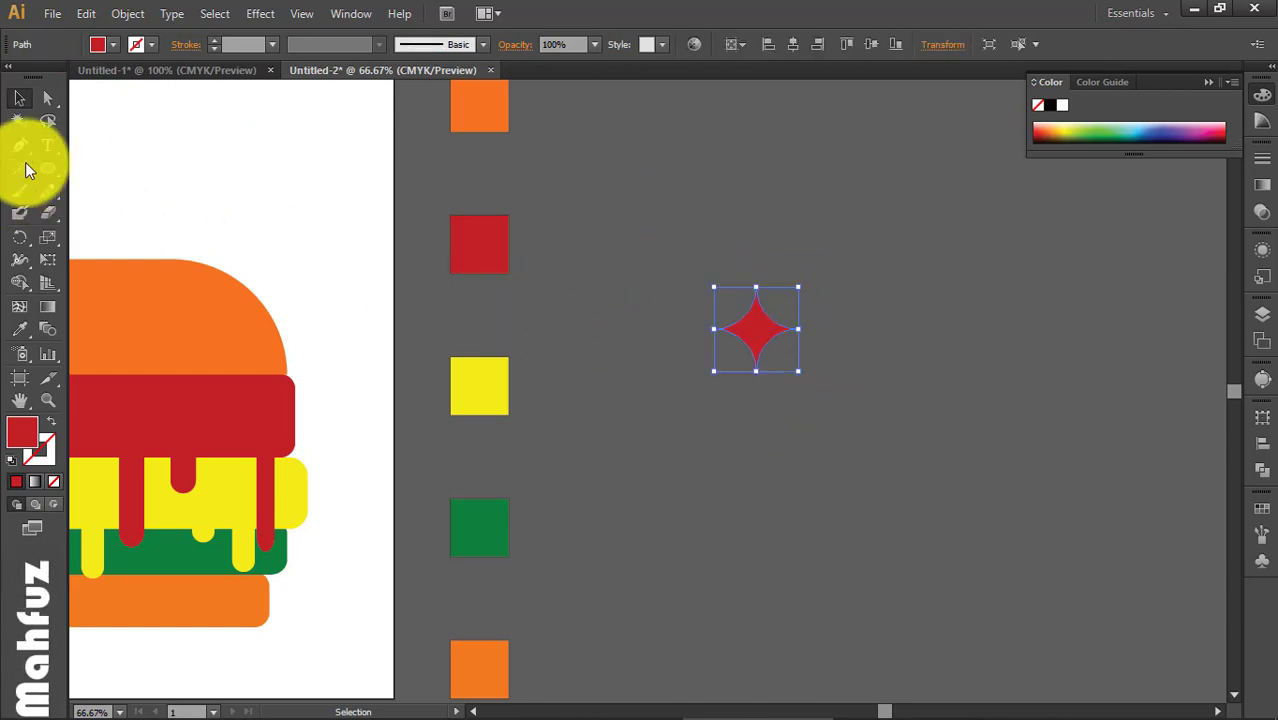
{"action": "left_click", "coordinate": [20, 328]}
{"action": "left_click", "coordinate": [207, 225]}
{"action": "left_click", "coordinate": [19, 98]}
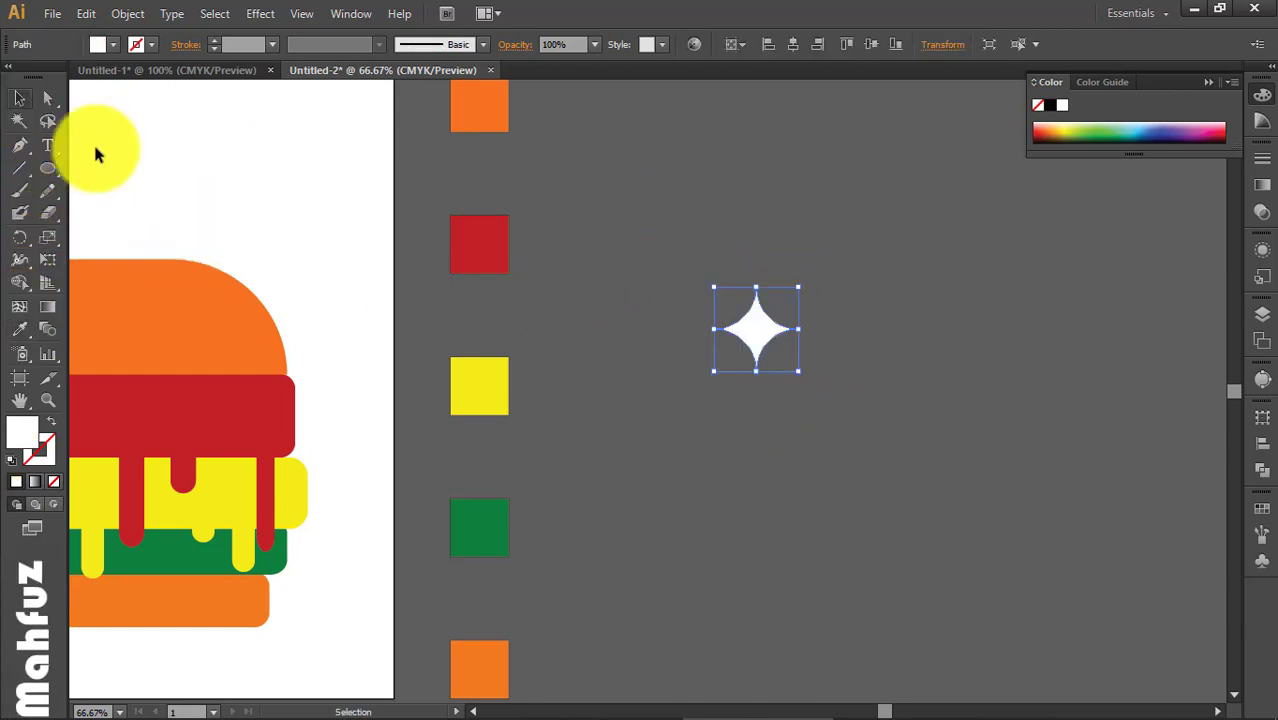
{"action": "left_click", "coordinate": [583, 322]}
Step: Move the white star onto the left side of the orange top bun
{"action": "scroll", "coordinate": [615, 272], "scroll_direction": "down", "scroll_amount": 2}
{"action": "left_click_drag", "start_coordinate": [593, 311], "coordinate": [682, 369]}
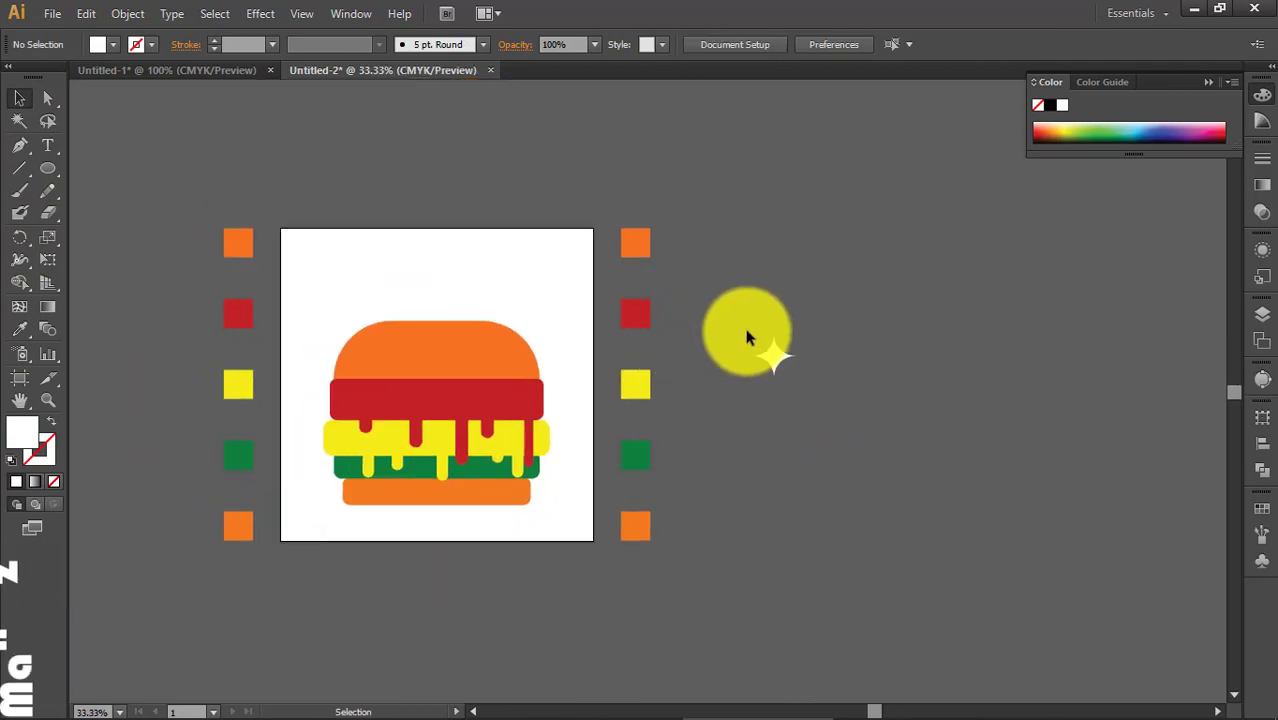
{"action": "left_click_drag", "start_coordinate": [775, 360], "coordinate": [315, 389]}
{"action": "left_click", "coordinate": [380, 277]}
Step: Copy the star to its upper right and scale the copies down into three small sparkles
{"action": "scroll", "coordinate": [403, 321], "scroll_direction": "up", "scroll_amount": 3}
{"action": "scroll", "coordinate": [363, 370], "scroll_direction": "up", "scroll_amount": 2}
{"action": "left_click", "coordinate": [277, 428]}
{"action": "left_click_drag", "start_coordinate": [213, 490], "coordinate": [417, 422]}
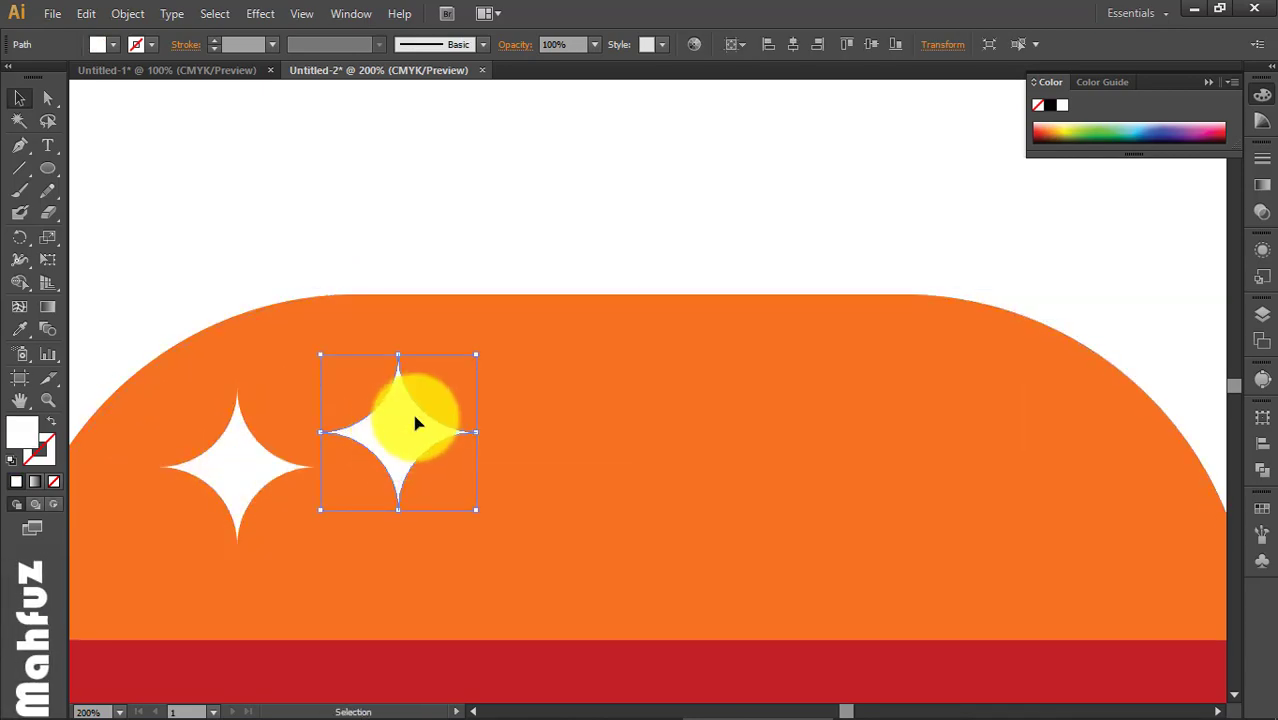
{"action": "left_click_drag", "start_coordinate": [476, 352], "coordinate": [422, 380]}
{"action": "key", "text": "ctrl+shift+a"}
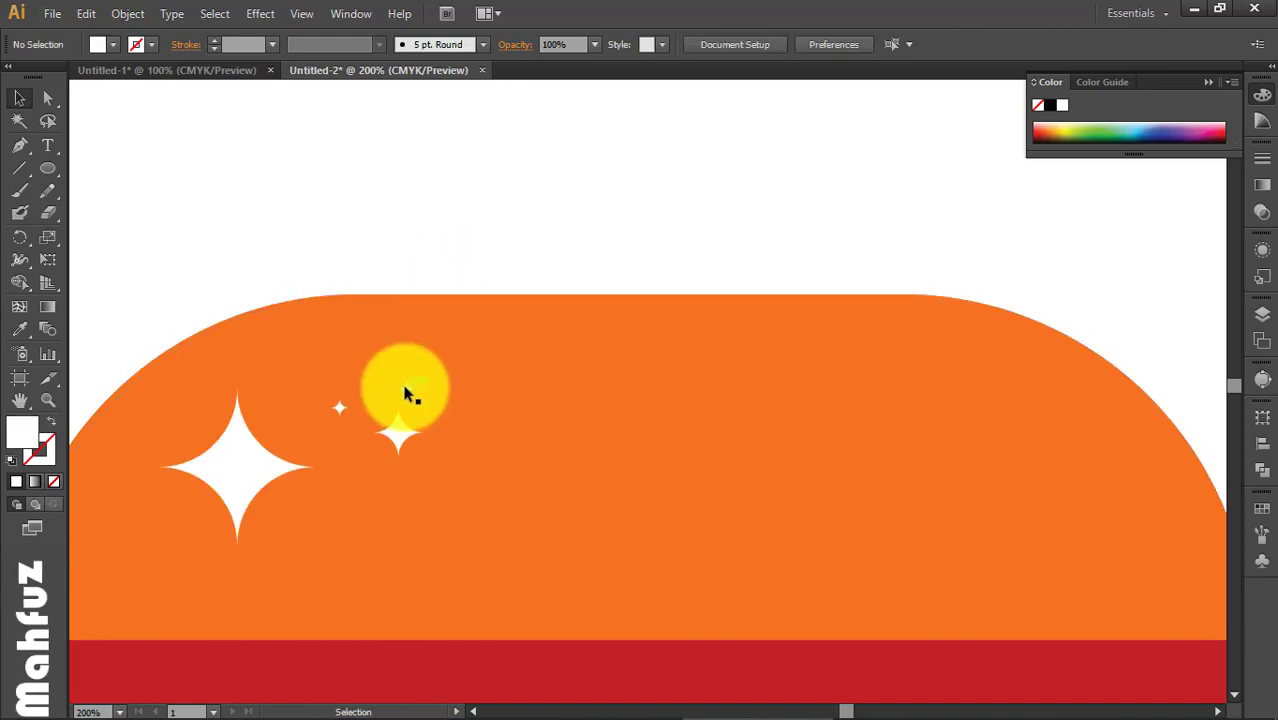
{"action": "left_click", "coordinate": [416, 386], "text": "shift"}
{"action": "key", "text": "ctrl+minus"}
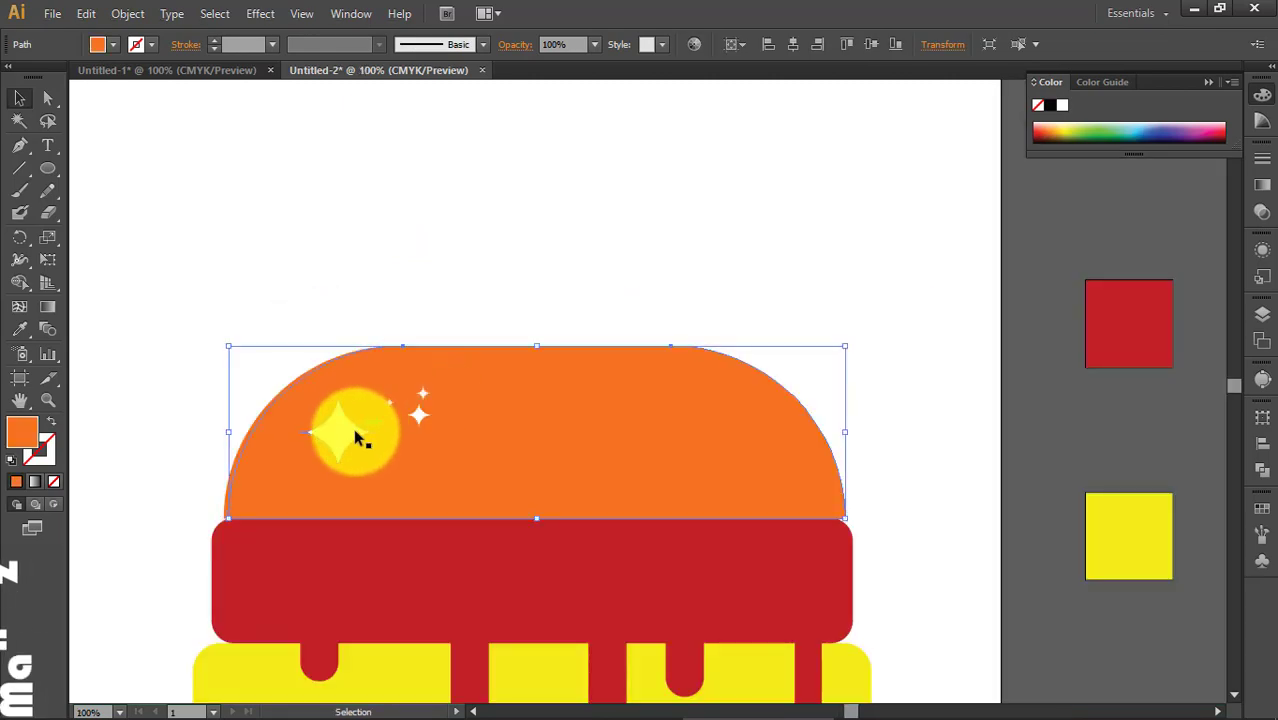
Step: Try copying the large star to its lower left and reshaping the copy's points
{"action": "left_click_drag", "start_coordinate": [333, 437], "coordinate": [270, 460]}
{"action": "scroll", "coordinate": [272, 460], "scroll_direction": "up", "scroll_amount": 2}
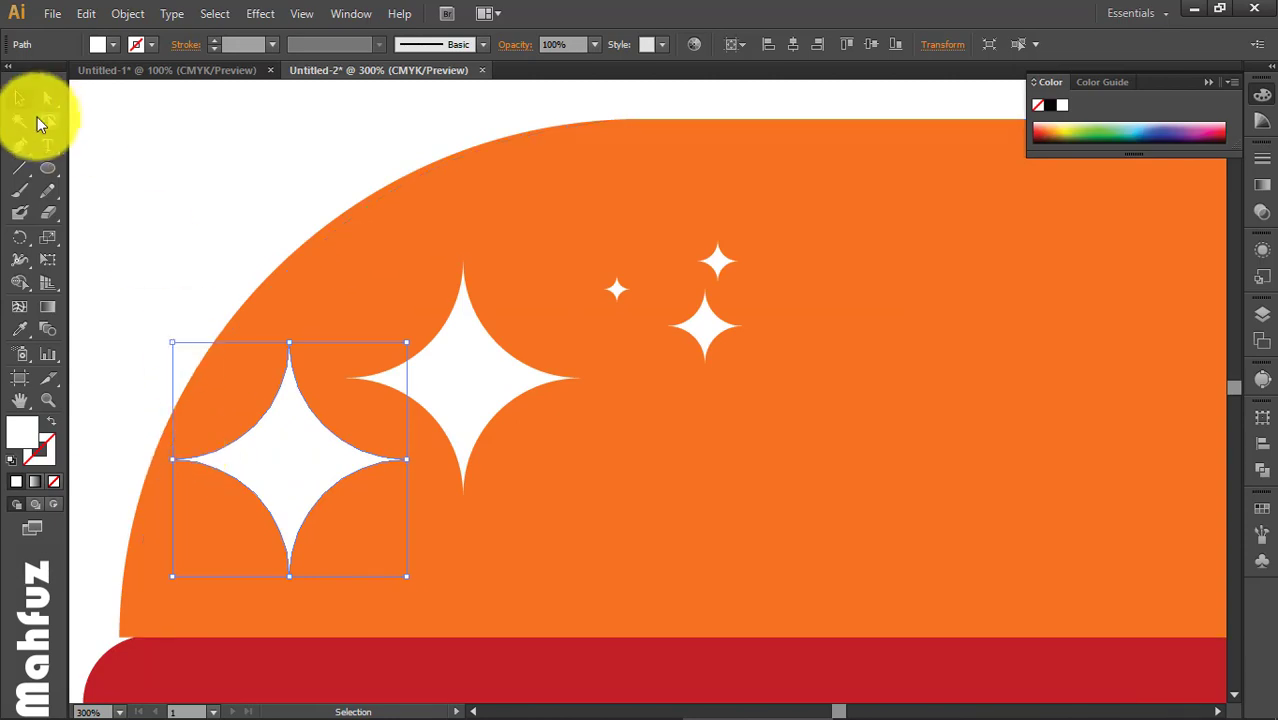
{"action": "left_click", "coordinate": [47, 99]}
{"action": "left_click", "coordinate": [104, 123]}
{"action": "left_click_drag", "start_coordinate": [290, 355], "coordinate": [297, 340]}
{"action": "left_click_drag", "start_coordinate": [180, 458], "coordinate": [181, 433]}
{"action": "key", "text": "ctrl+z"}
{"action": "key", "text": "ctrl+z"}
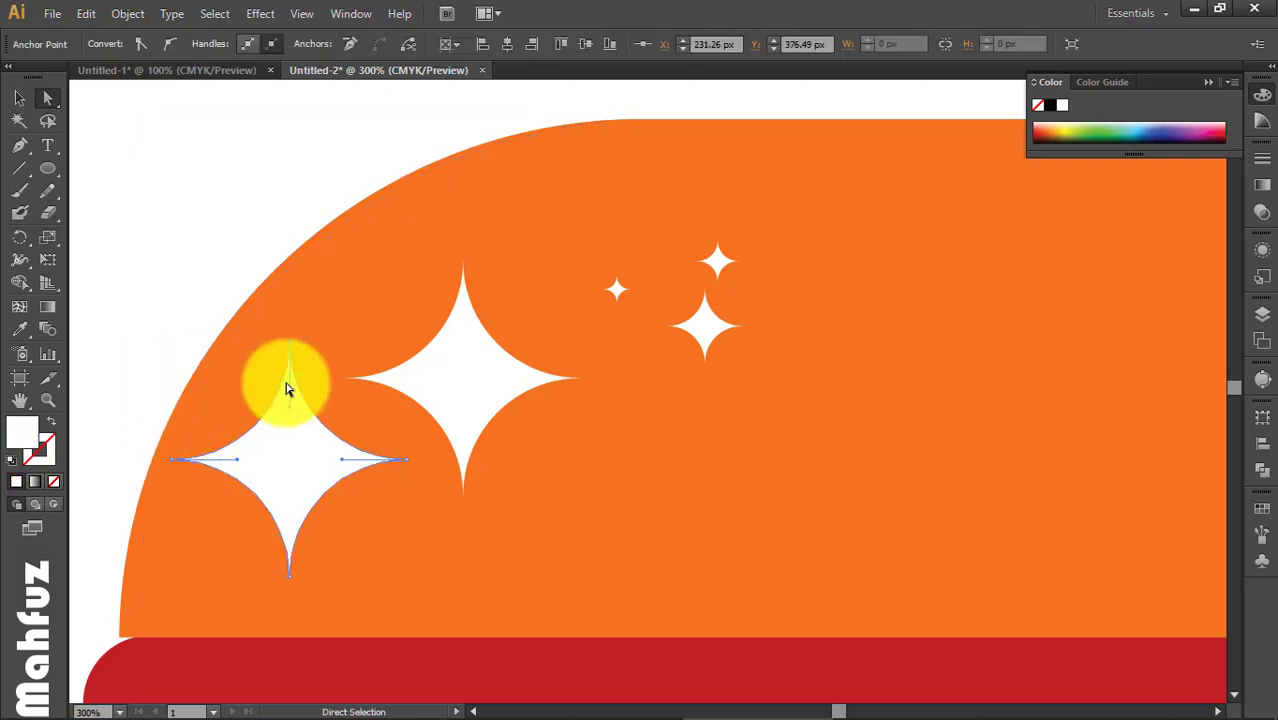
{"action": "scroll", "coordinate": [286, 384], "scroll_direction": "down", "scroll_amount": 2}
{"action": "left_click", "coordinate": [256, 487]}
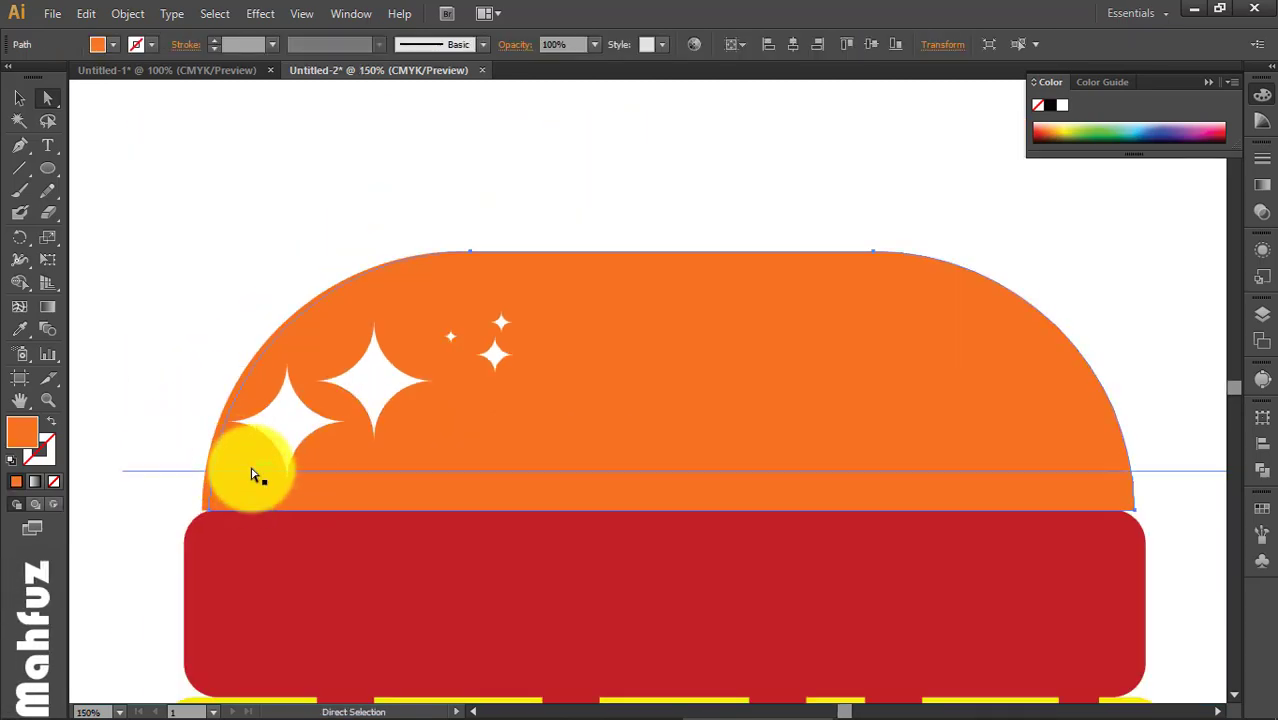
{"action": "key", "text": "ctrl+z"}
{"action": "key", "text": "ctrl+z"}
Step: Delete the leftover horizontal cutting line across the lower part of the top bun
{"action": "left_click", "coordinate": [198, 478]}
{"action": "left_click", "coordinate": [216, 477]}
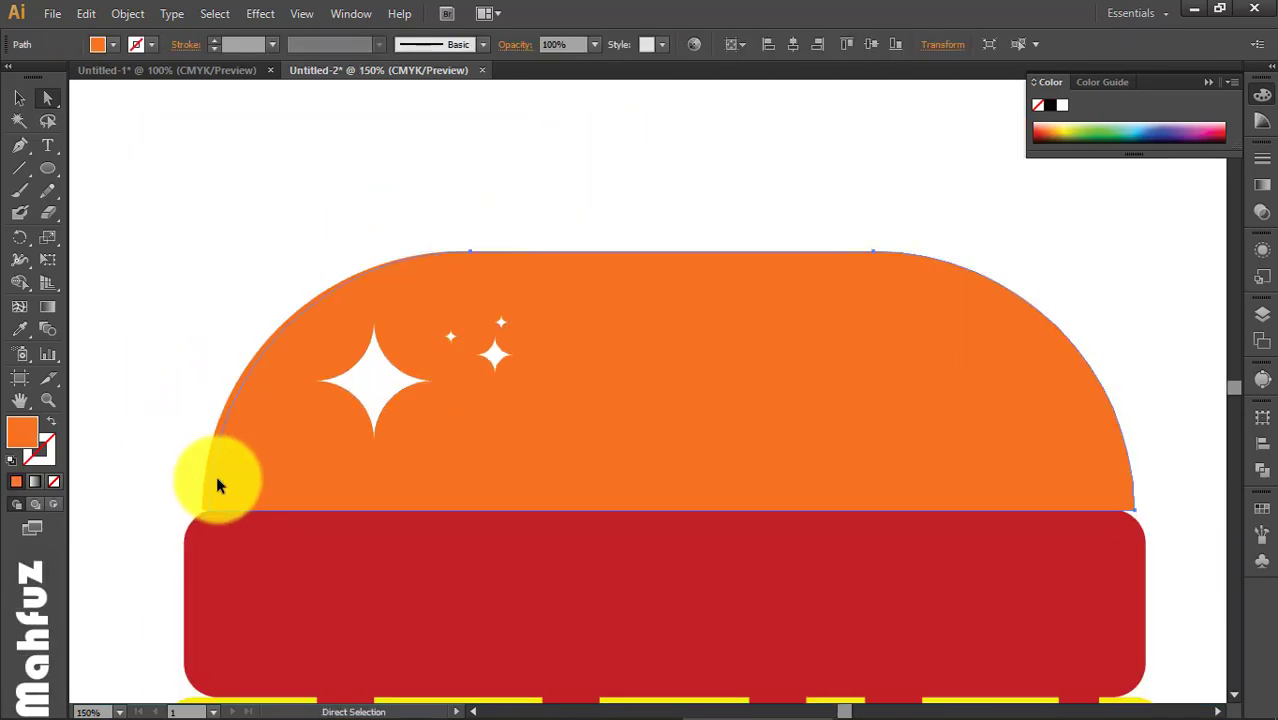
{"action": "key", "text": "Delete"}
Step: Place a copy of the large white star at its lower left on the bun
{"action": "scroll", "coordinate": [476, 400], "scroll_direction": "up", "scroll_amount": 2}
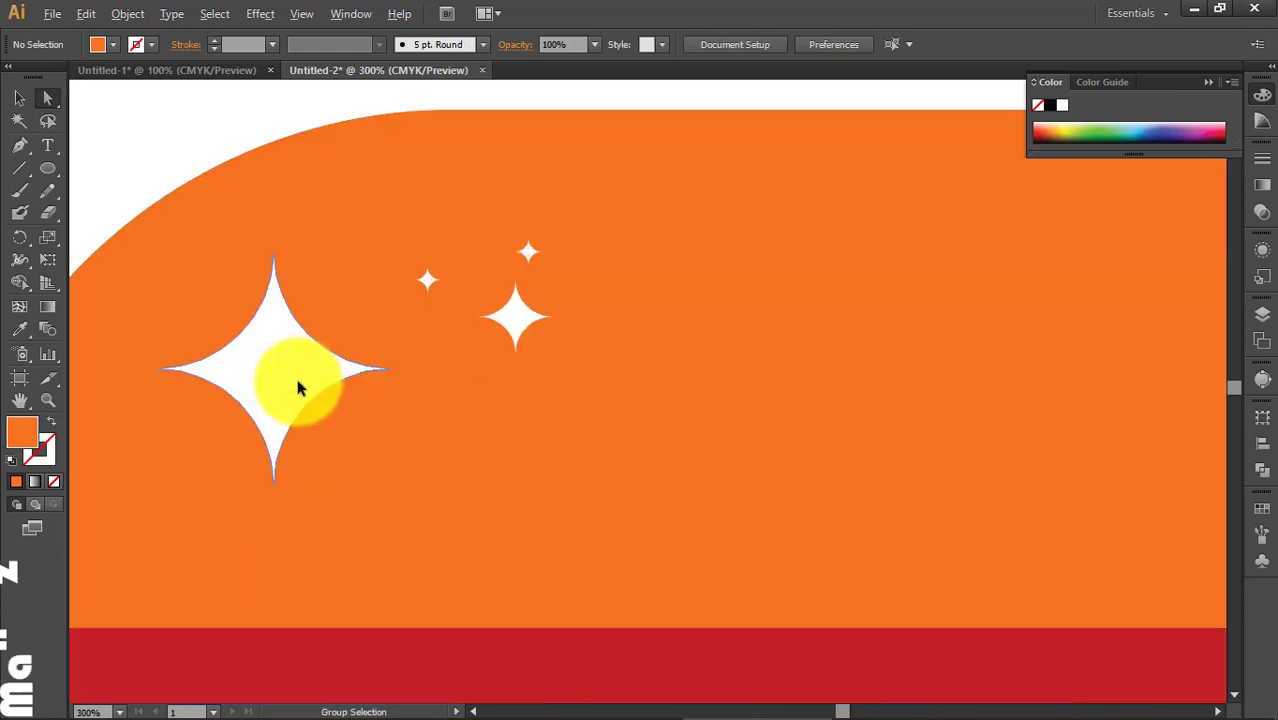
{"action": "left_click_drag", "start_coordinate": [299, 385], "coordinate": [197, 520]}
{"action": "scroll", "coordinate": [320, 400], "scroll_direction": "down", "scroll_amount": 3}
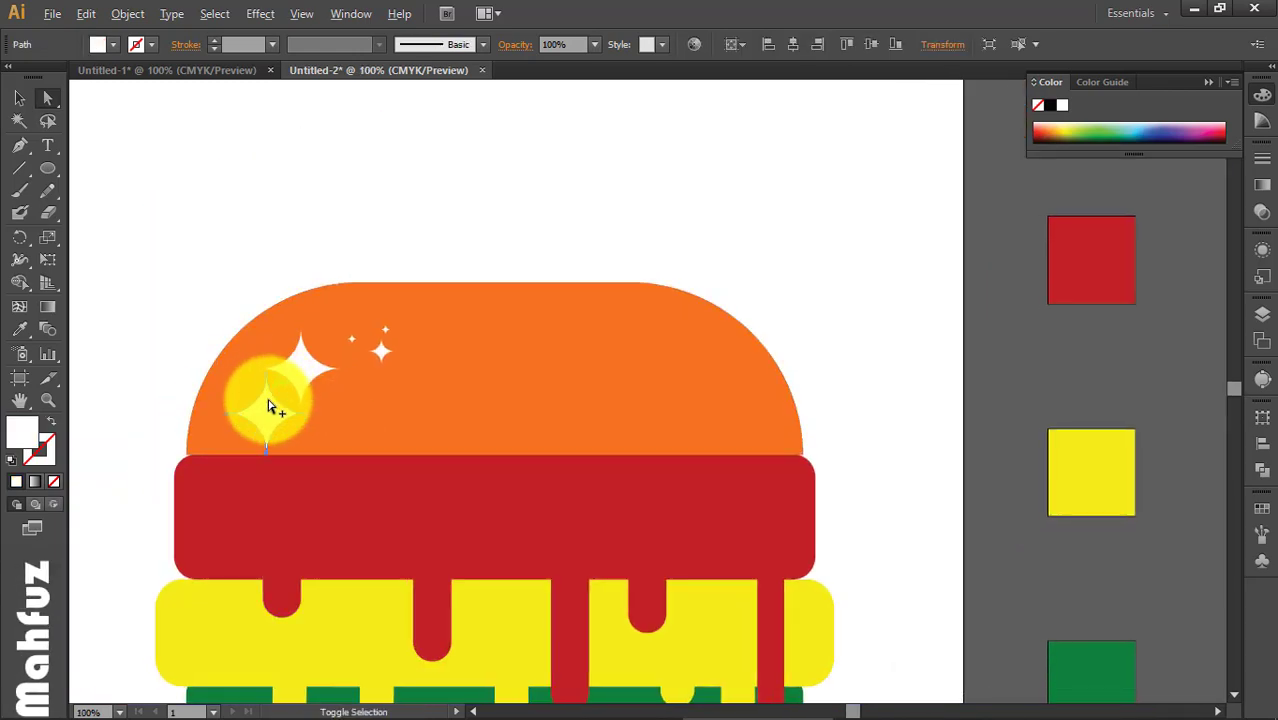
Step: Scale the star copy at the large star's lower left down into a small sparkle
{"action": "left_click", "coordinate": [19, 98]}
{"action": "left_click", "coordinate": [300, 400]}
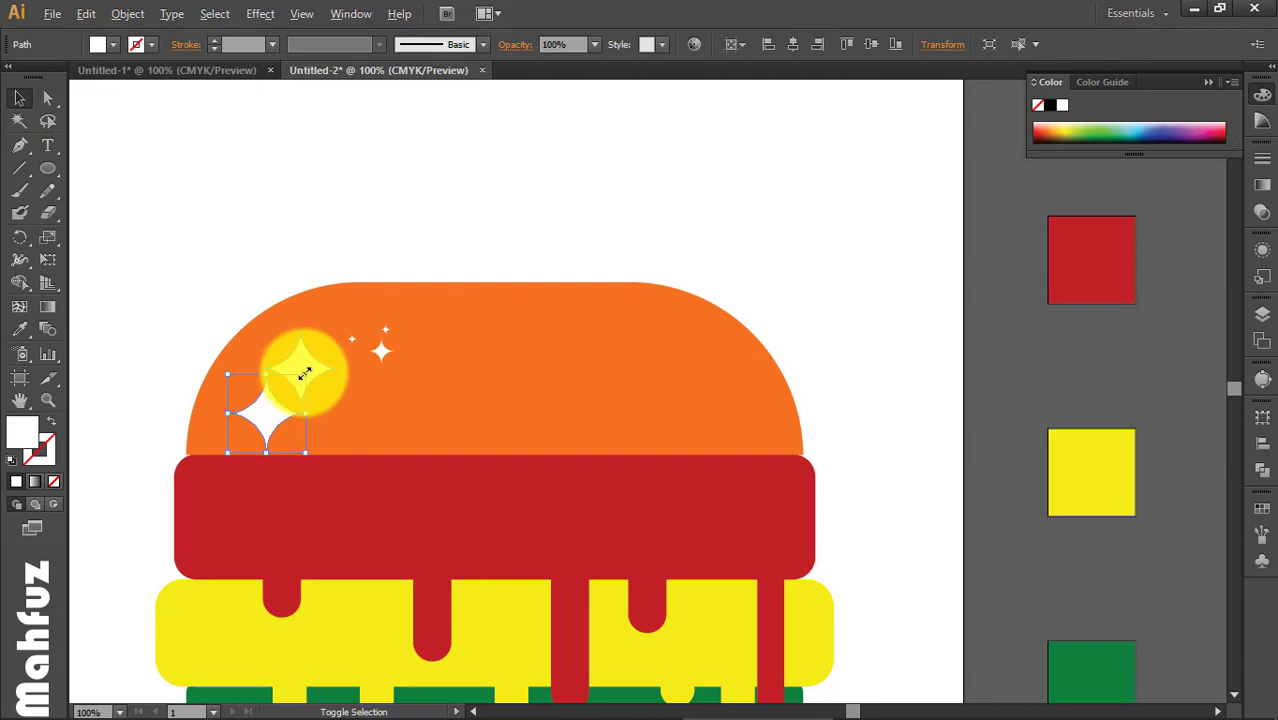
{"action": "left_click_drag", "start_coordinate": [304, 372], "coordinate": [279, 401]}
{"action": "left_click", "coordinate": [370, 365]}
Step: Copy the large star to its lower right and scale the copy down to a medium-sized sparkle
{"action": "scroll", "coordinate": [375, 370], "scroll_direction": "up", "scroll_amount": 2}
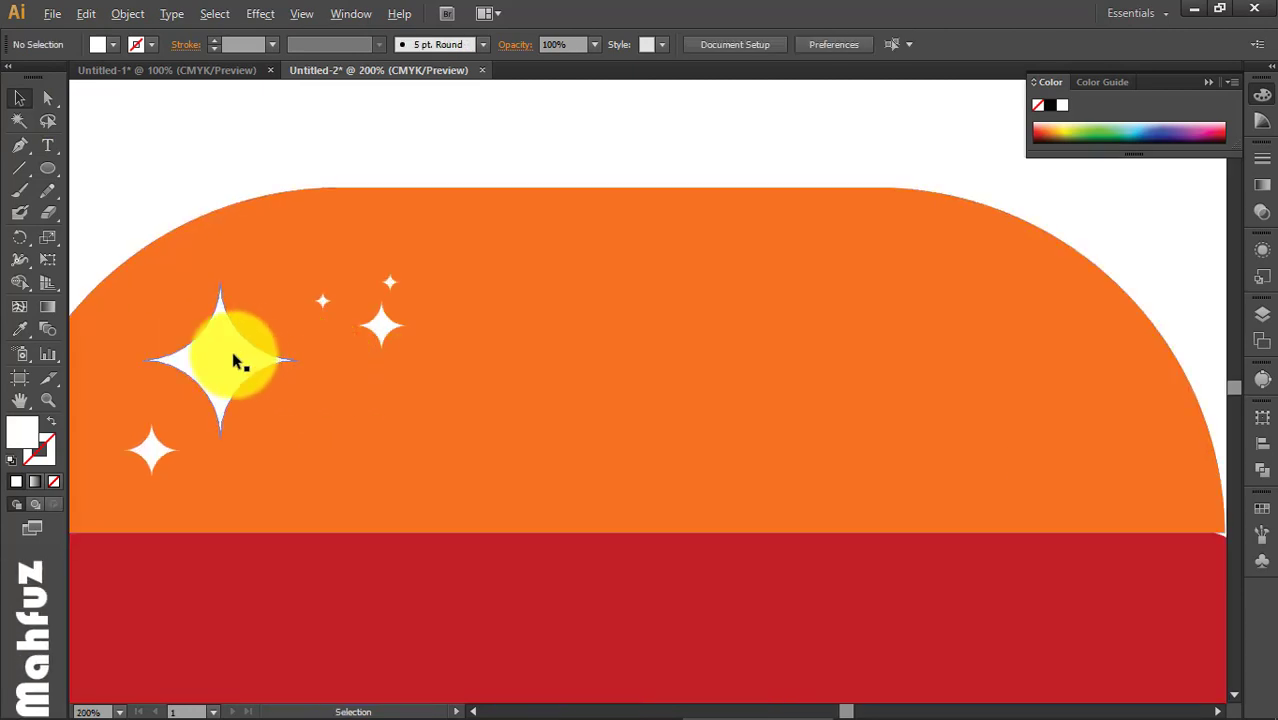
{"action": "left_click_drag", "start_coordinate": [233, 354], "coordinate": [327, 432]}
{"action": "left_click_drag", "start_coordinate": [393, 355], "coordinate": [384, 363]}
{"action": "key", "text": "ctrl+z"}
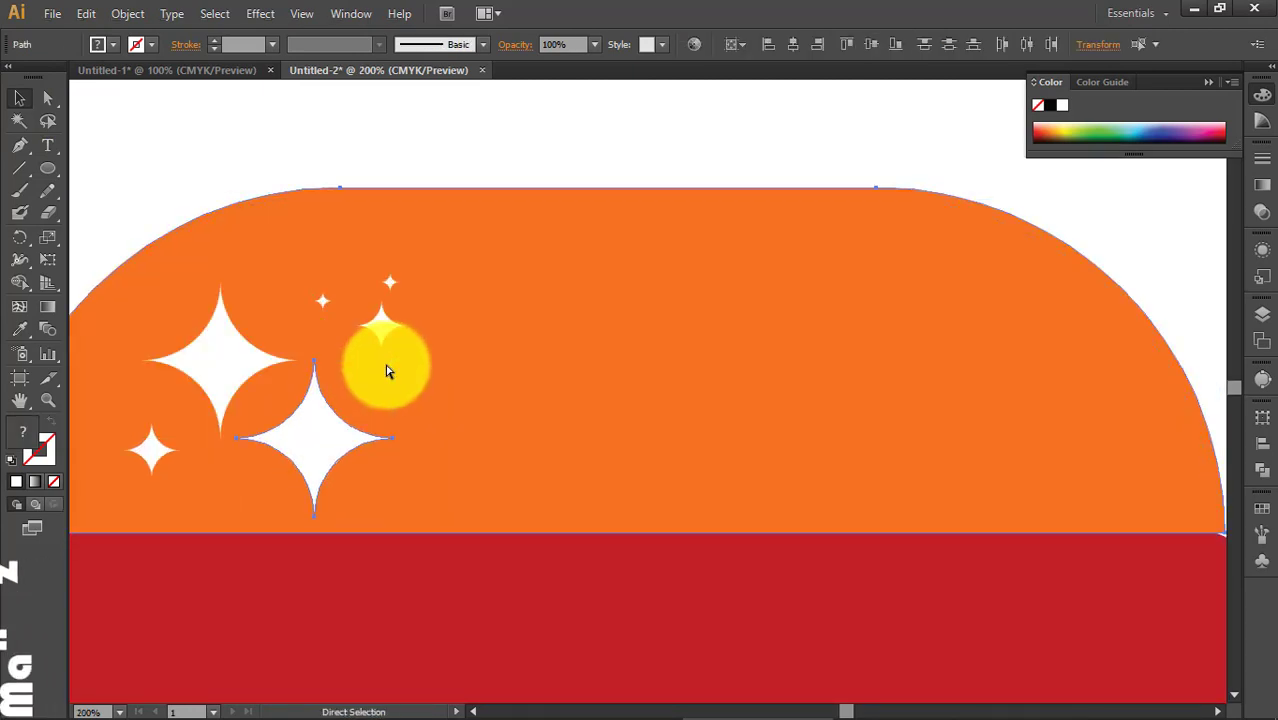
{"action": "left_click", "coordinate": [318, 432], "text": "shift"}
{"action": "left_click", "coordinate": [402, 172]}
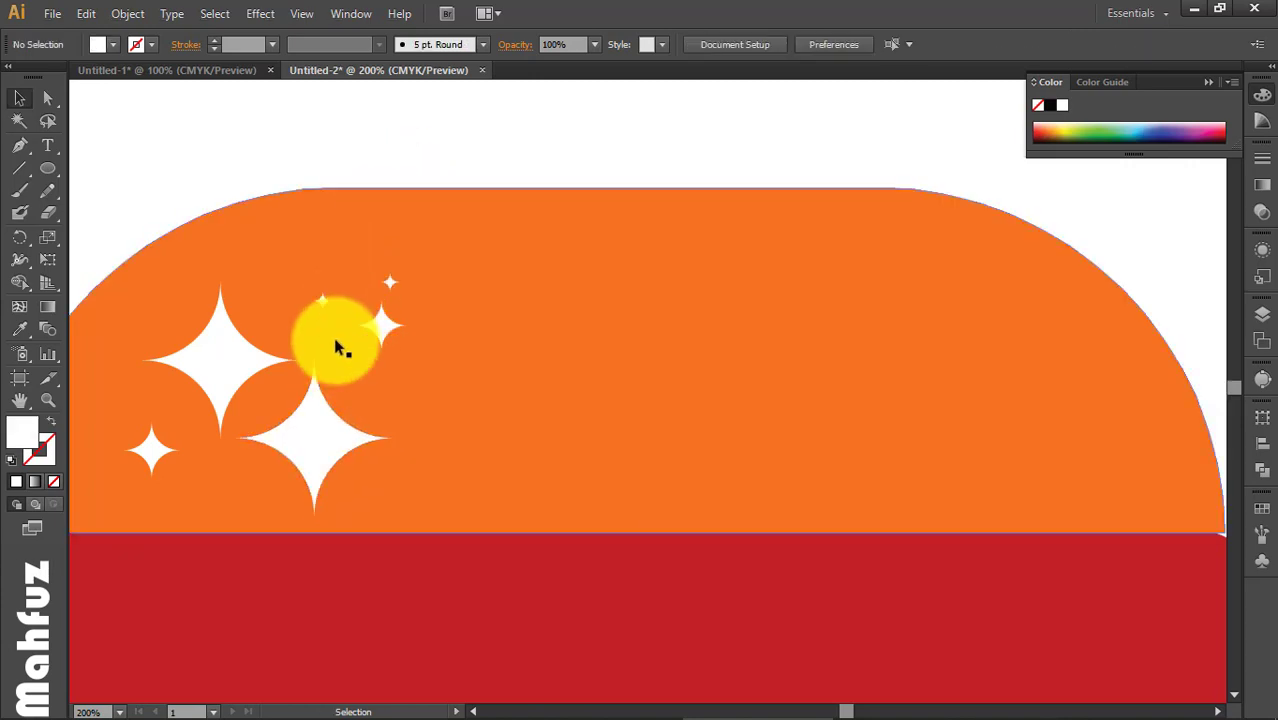
{"action": "left_click", "coordinate": [365, 371]}
{"action": "left_click_drag", "start_coordinate": [376, 370], "coordinate": [358, 388]}
{"action": "left_click", "coordinate": [405, 145]}
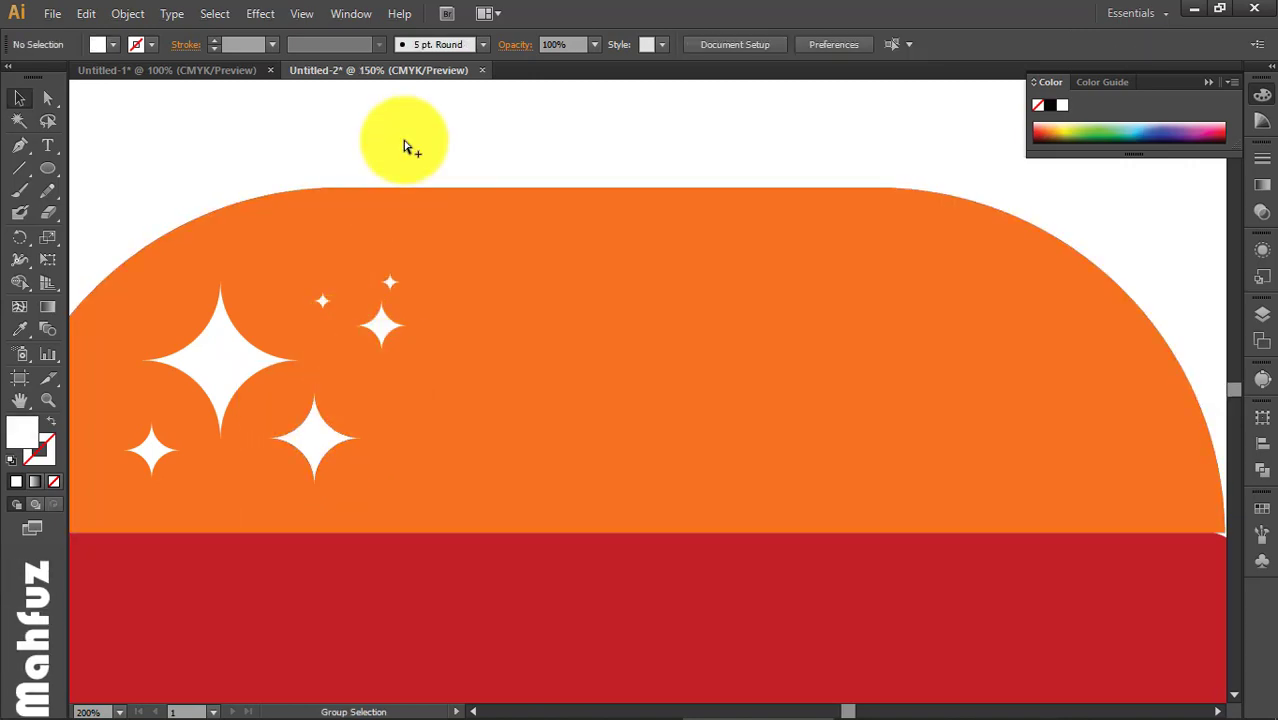
Step: Scatter copies of the tiny sparkle around the large star and farther across the top bun
{"action": "scroll", "coordinate": [405, 142], "scroll_direction": "down", "scroll_amount": 2}
{"action": "left_click_drag", "start_coordinate": [526, 350], "coordinate": [412, 358]}
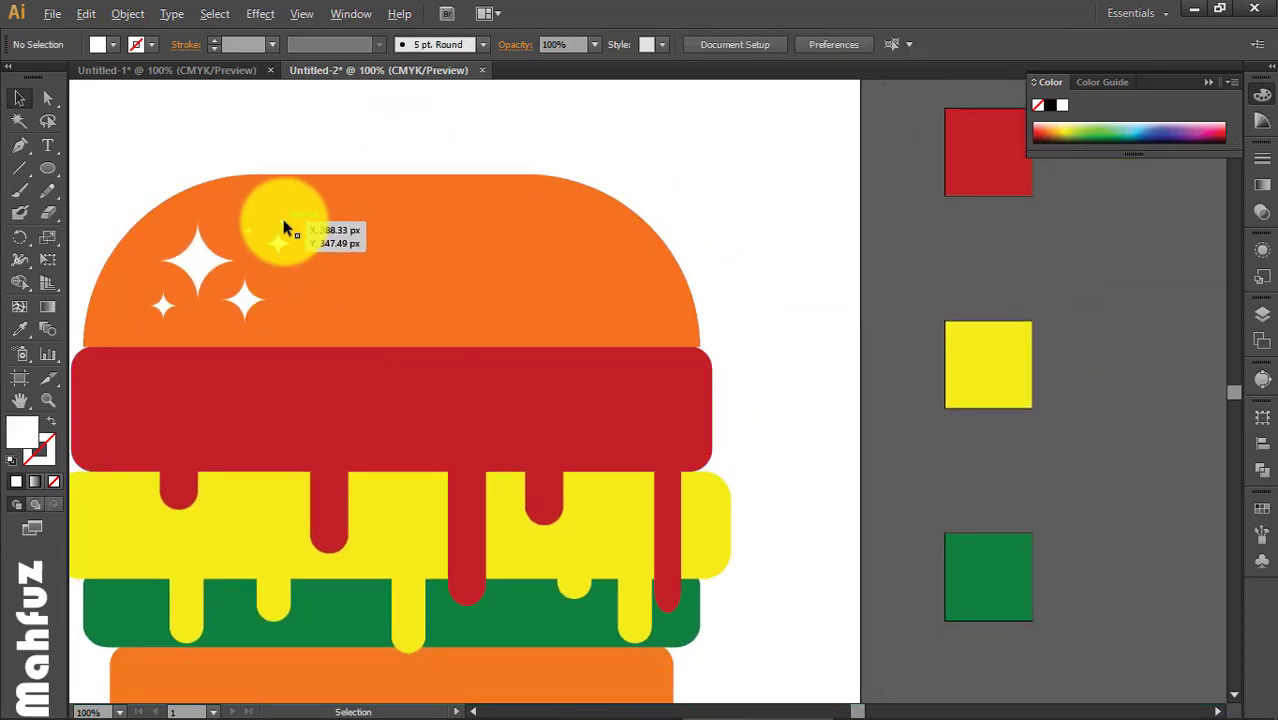
{"action": "left_click_drag", "start_coordinate": [268, 289], "coordinate": [152, 246]}
{"action": "left_click", "coordinate": [166, 183]}
{"action": "scroll", "coordinate": [190, 190], "scroll_direction": "down", "scroll_amount": 1}
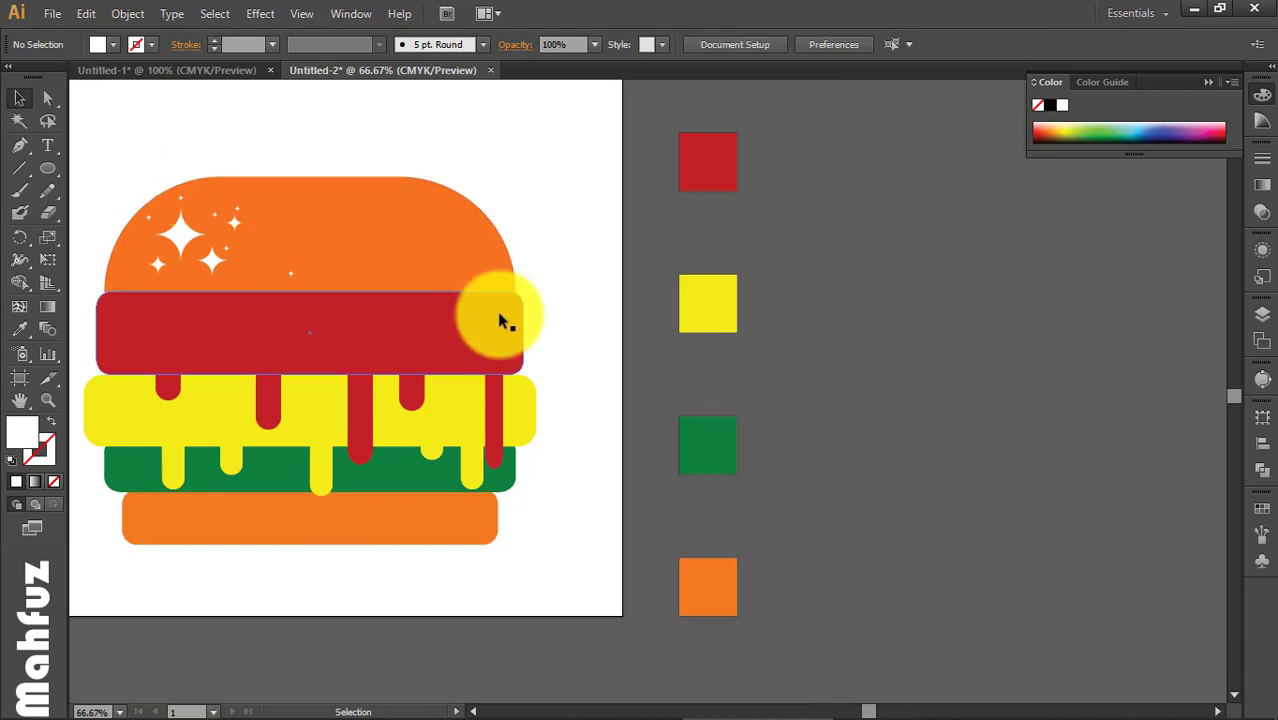
{"action": "scroll", "coordinate": [428, 342], "scroll_direction": "left", "scroll_amount": 3}
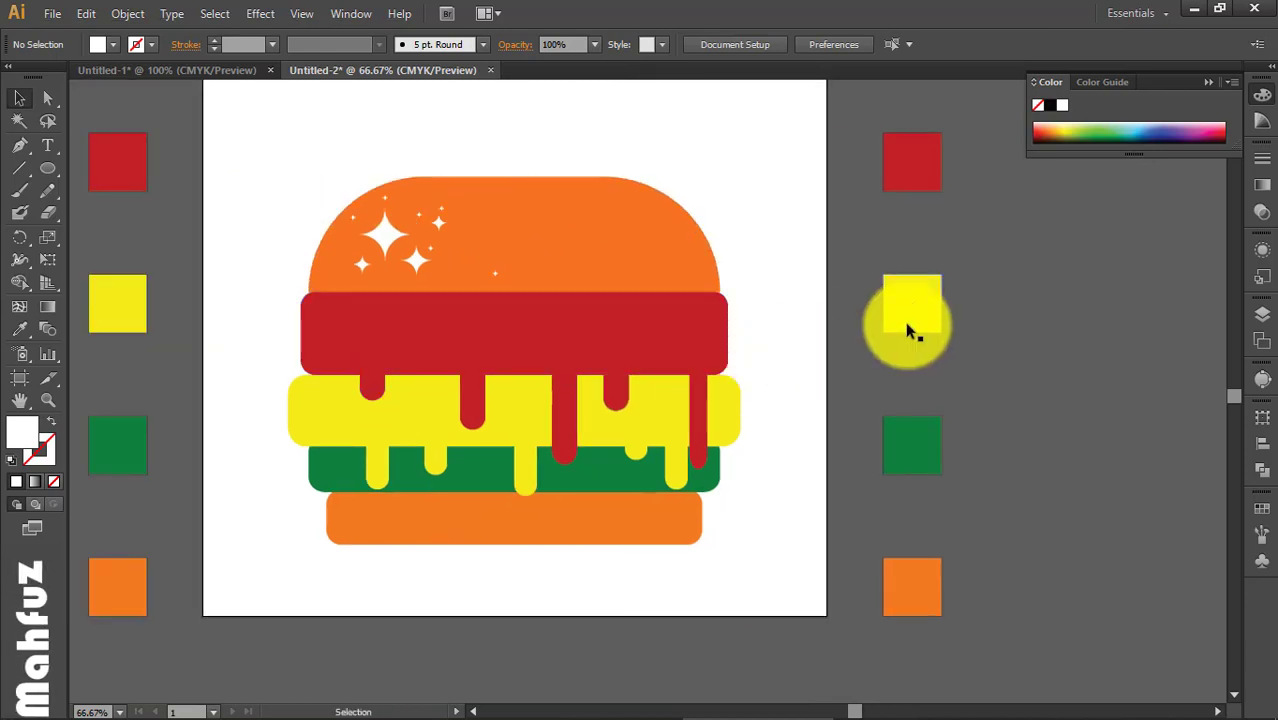
Step: Apply a Roughen effect to the green lettuce layer with absolute size 10 px, detail 6/in and smooth points
{"action": "left_click", "coordinate": [490, 474]}
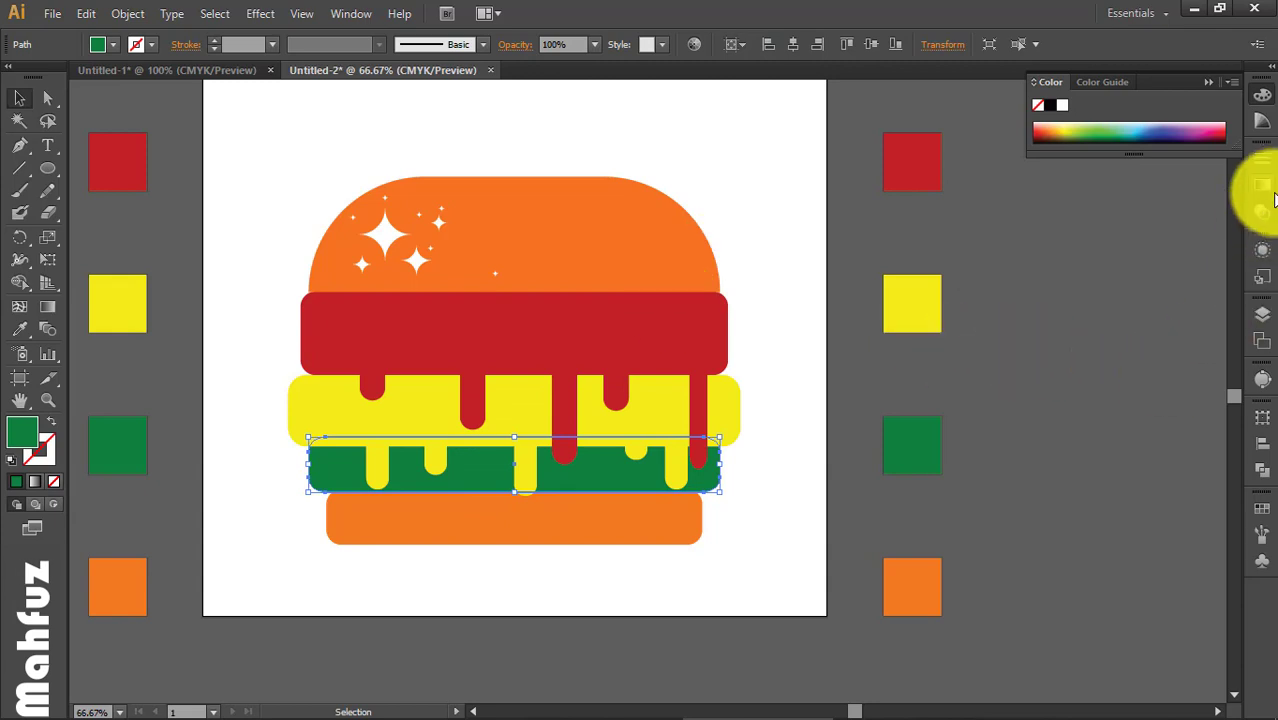
{"action": "left_click", "coordinate": [1261, 250]}
{"action": "left_click", "coordinate": [1079, 372]}
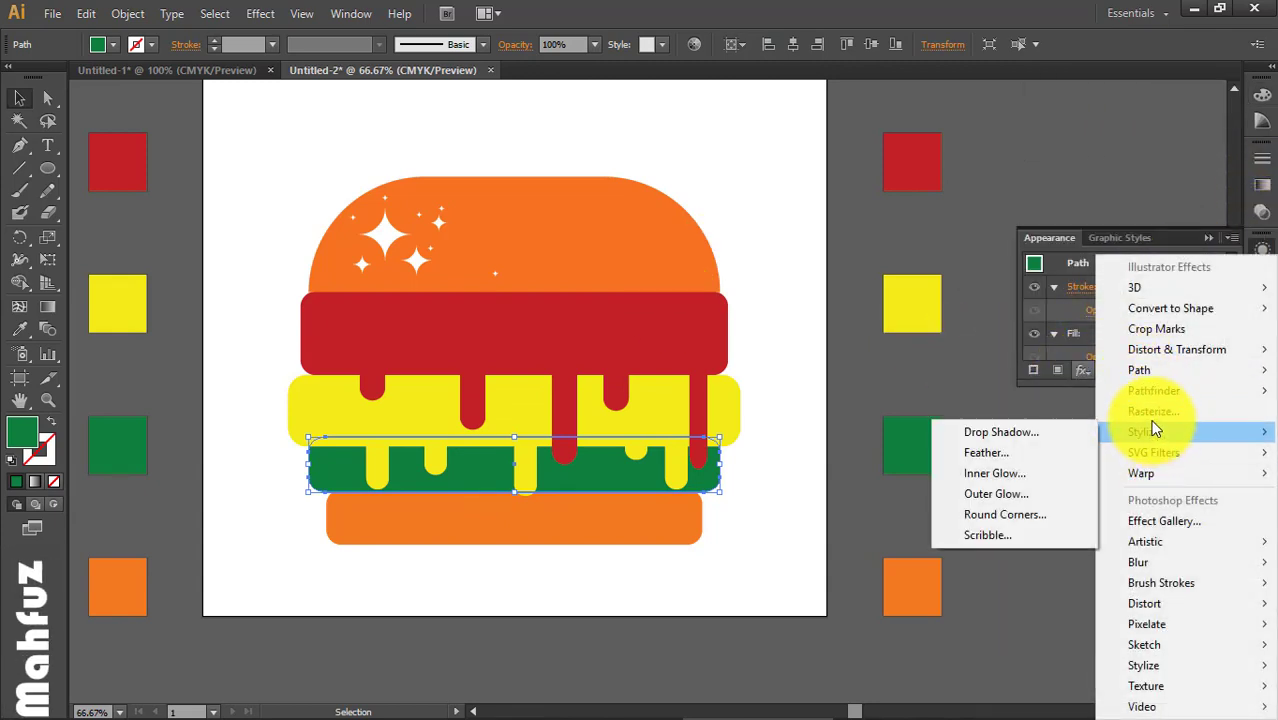
{"action": "mouse_move", "coordinate": [1122, 354]}
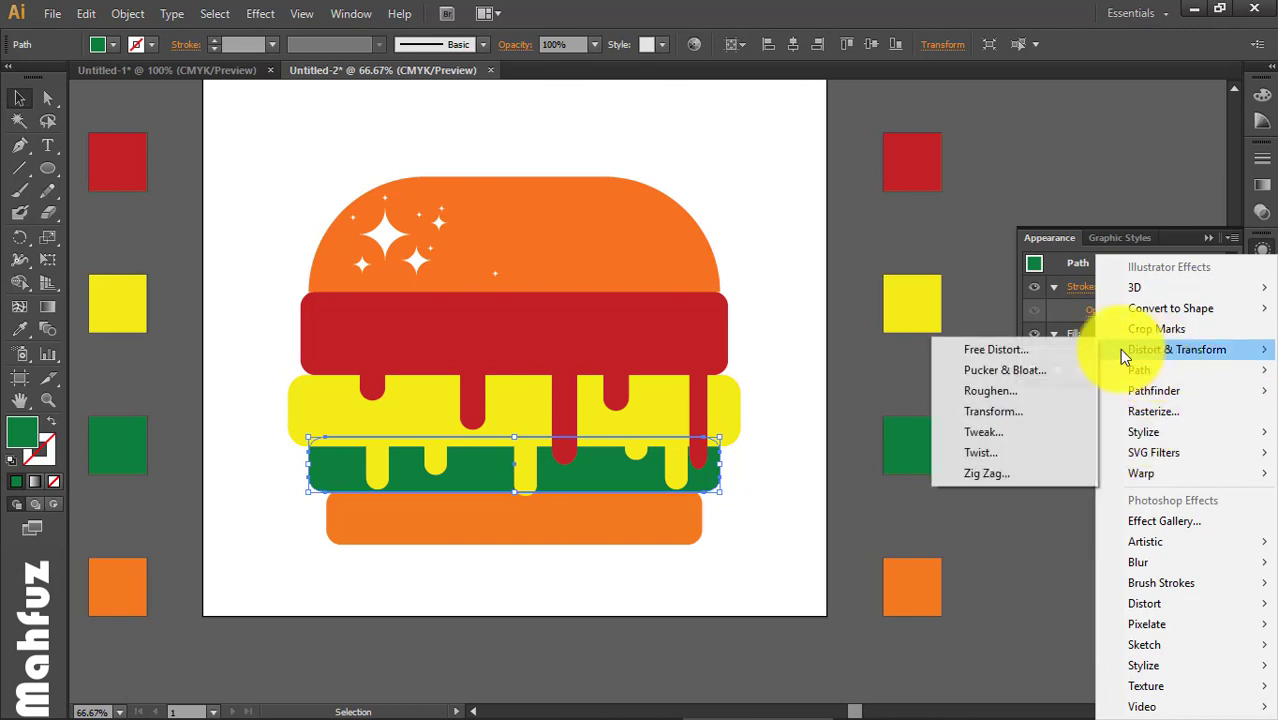
{"action": "left_click", "coordinate": [998, 391]}
{"action": "left_click", "coordinate": [830, 405]}
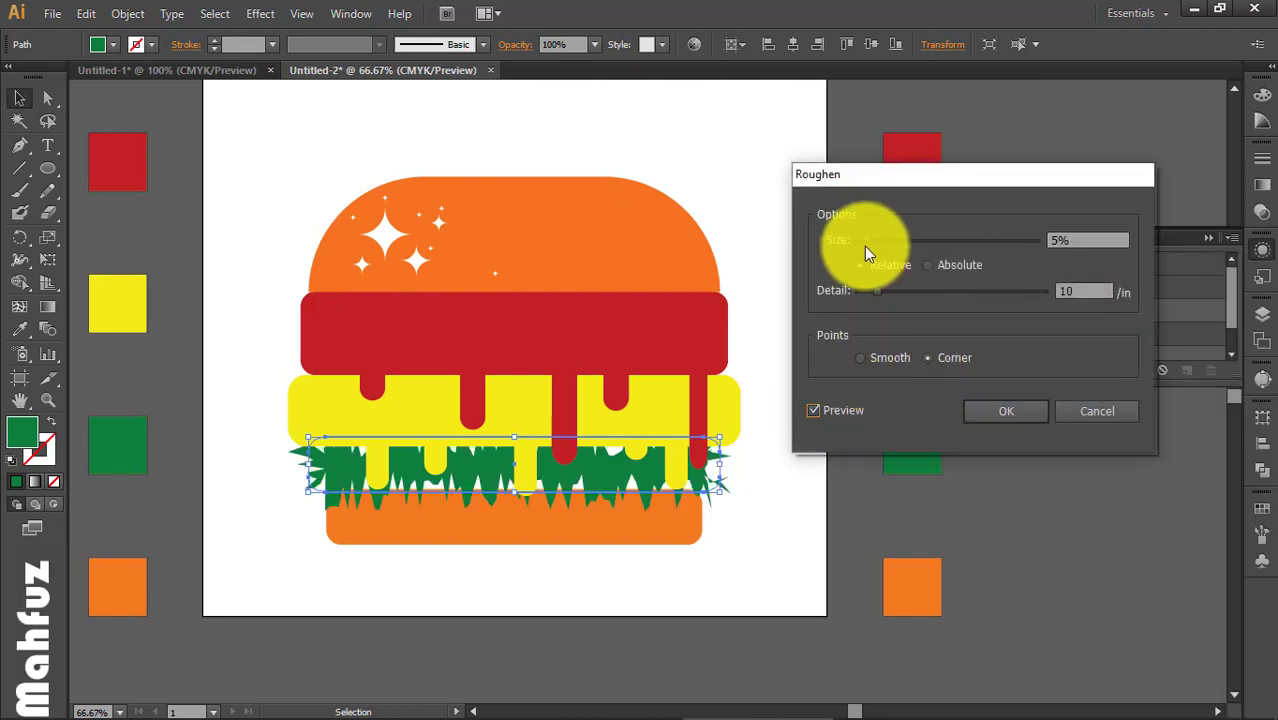
{"action": "left_click", "coordinate": [930, 265]}
{"action": "left_click_drag", "start_coordinate": [872, 241], "coordinate": [876, 242]}
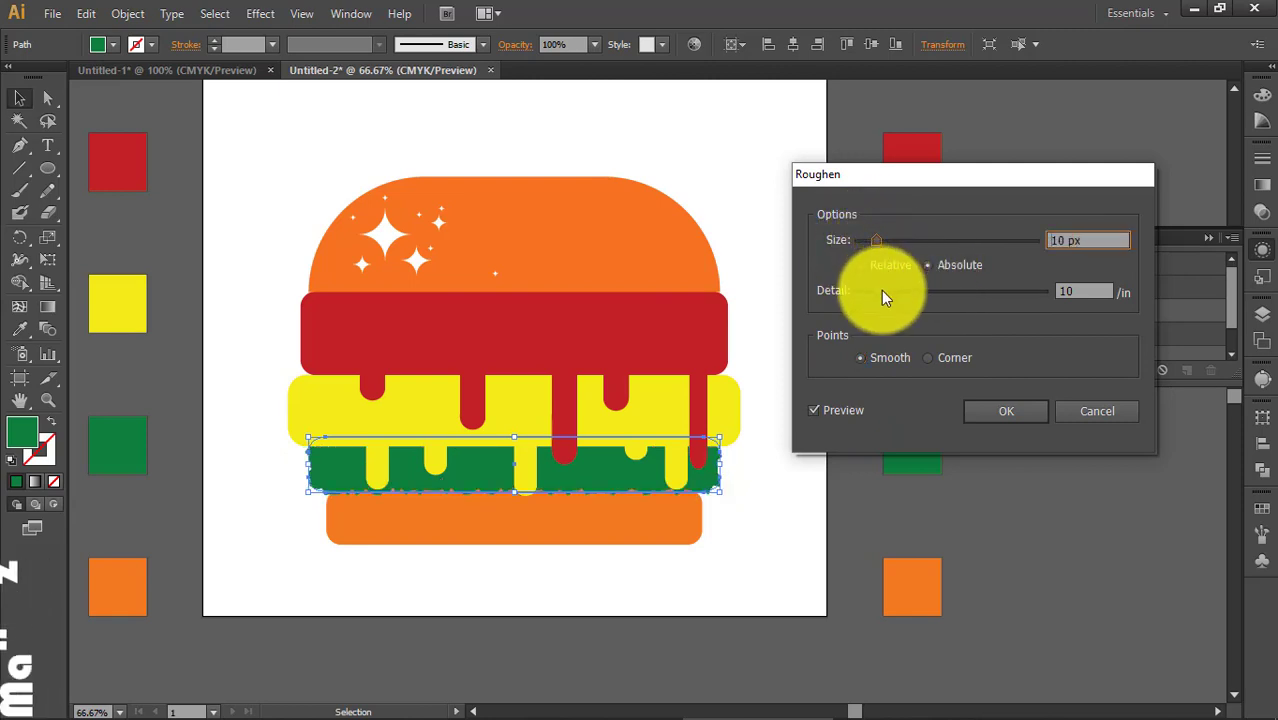
{"action": "left_click", "coordinate": [993, 405]}
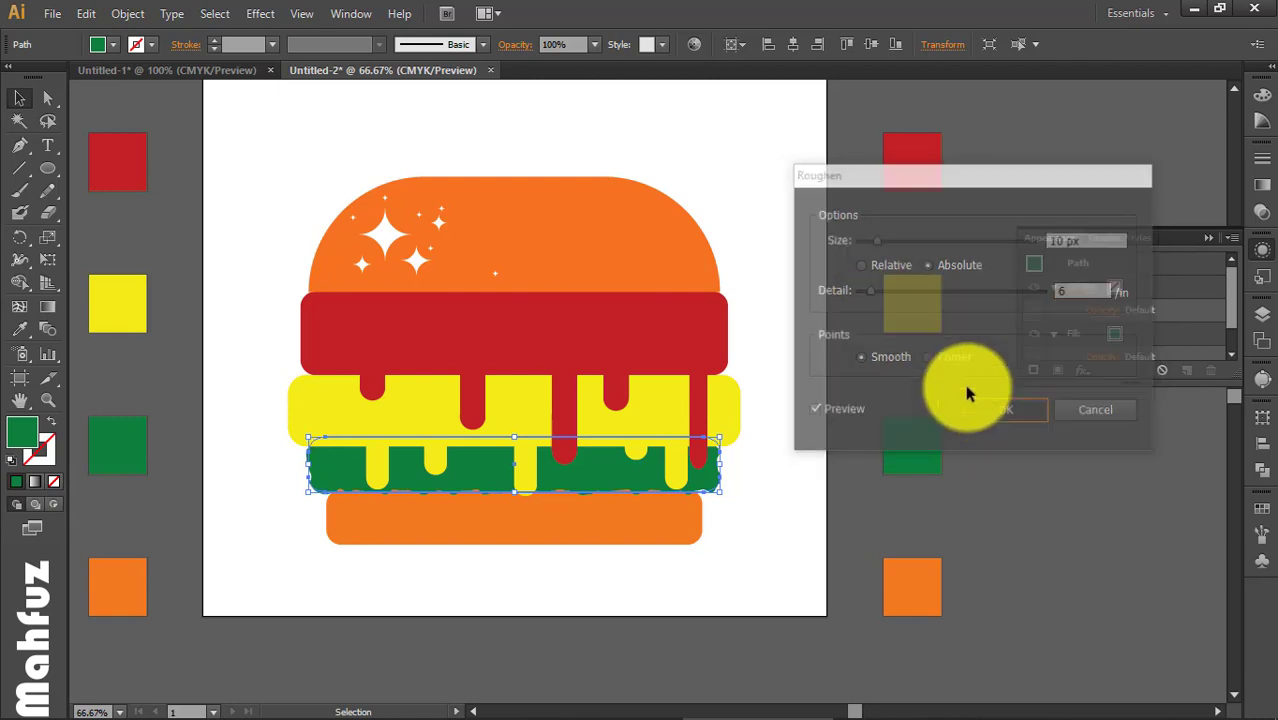
{"action": "left_click", "coordinate": [777, 292]}
{"action": "scroll", "coordinate": [769, 502], "scroll_direction": "up", "scroll_amount": 1}
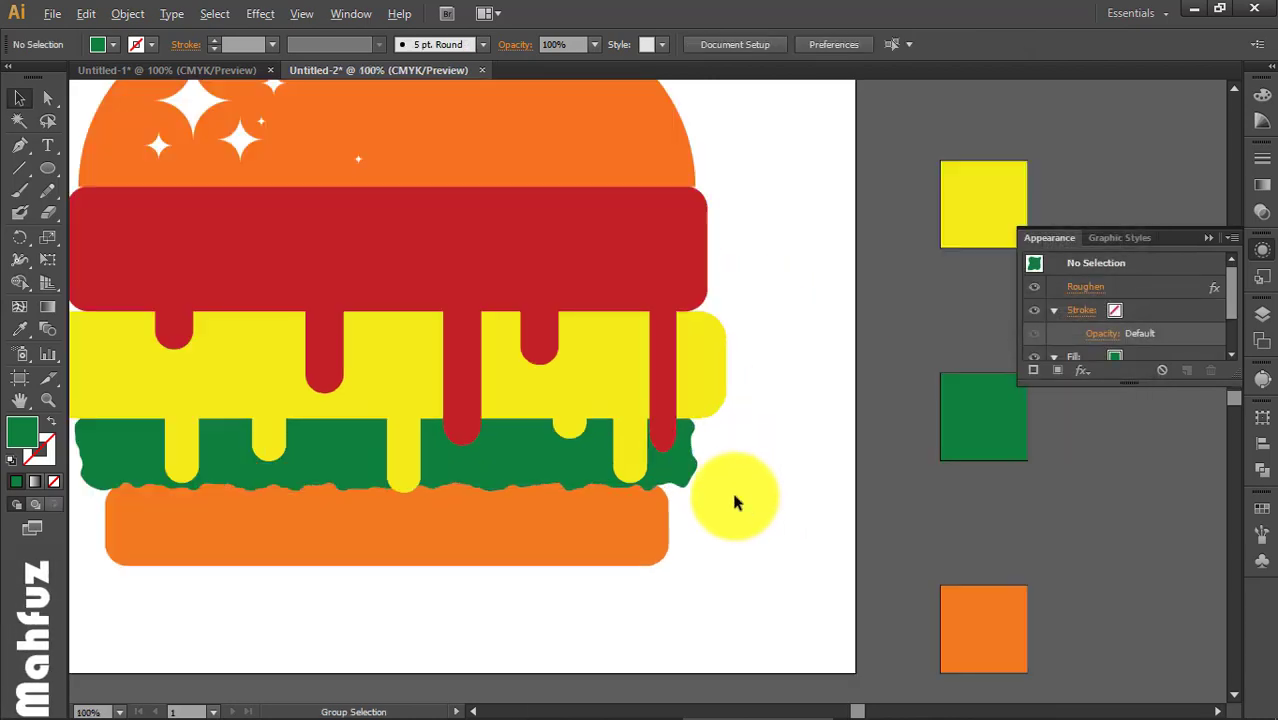
{"action": "left_click_drag", "start_coordinate": [652, 542], "coordinate": [791, 542]}
{"action": "left_click", "coordinate": [825, 455]}
{"action": "left_click", "coordinate": [847, 501]}
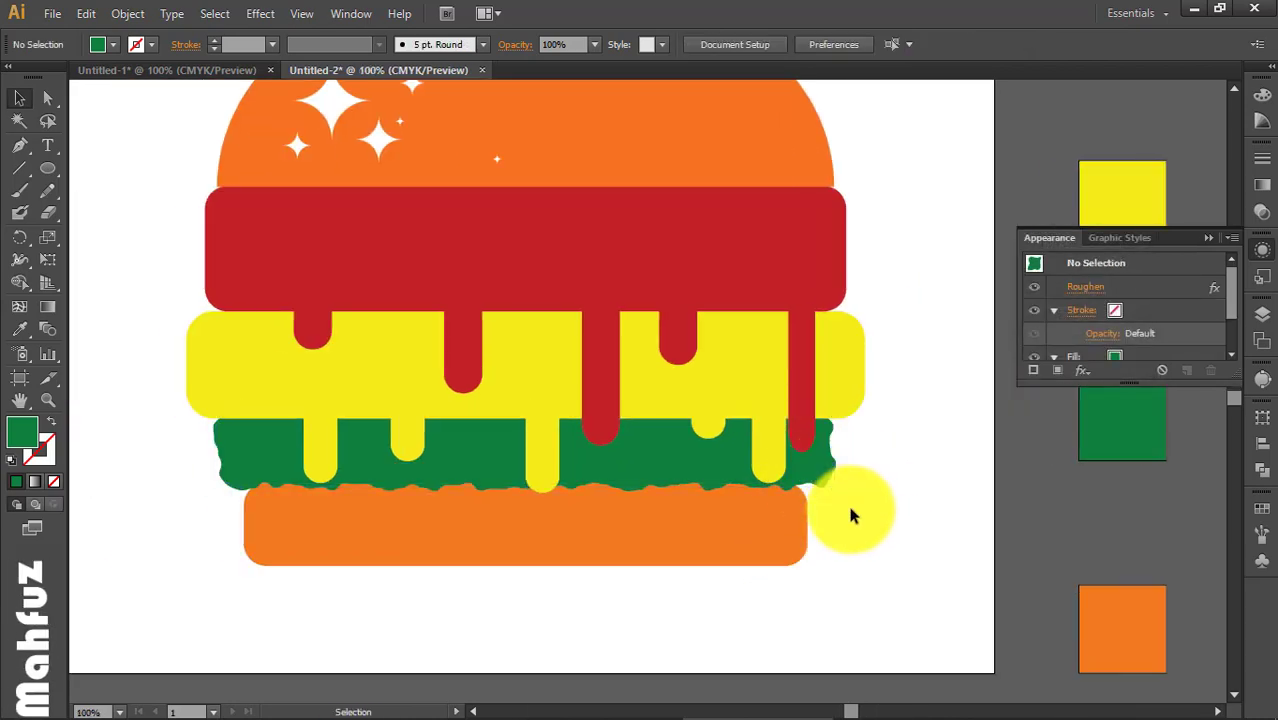
{"action": "left_click", "coordinate": [784, 520]}
{"action": "left_click", "coordinate": [833, 502]}
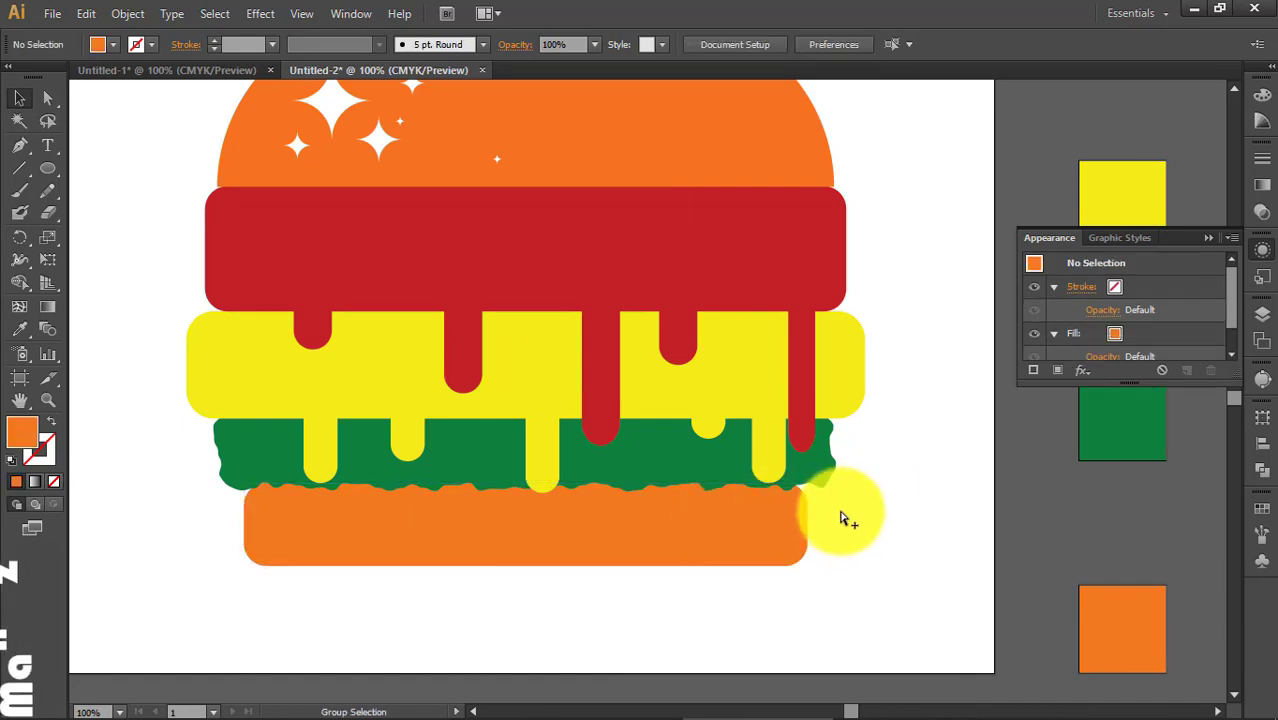
{"action": "scroll", "coordinate": [847, 519], "scroll_direction": "down", "scroll_amount": 2}
{"action": "left_click_drag", "start_coordinate": [865, 513], "coordinate": [707, 513]}
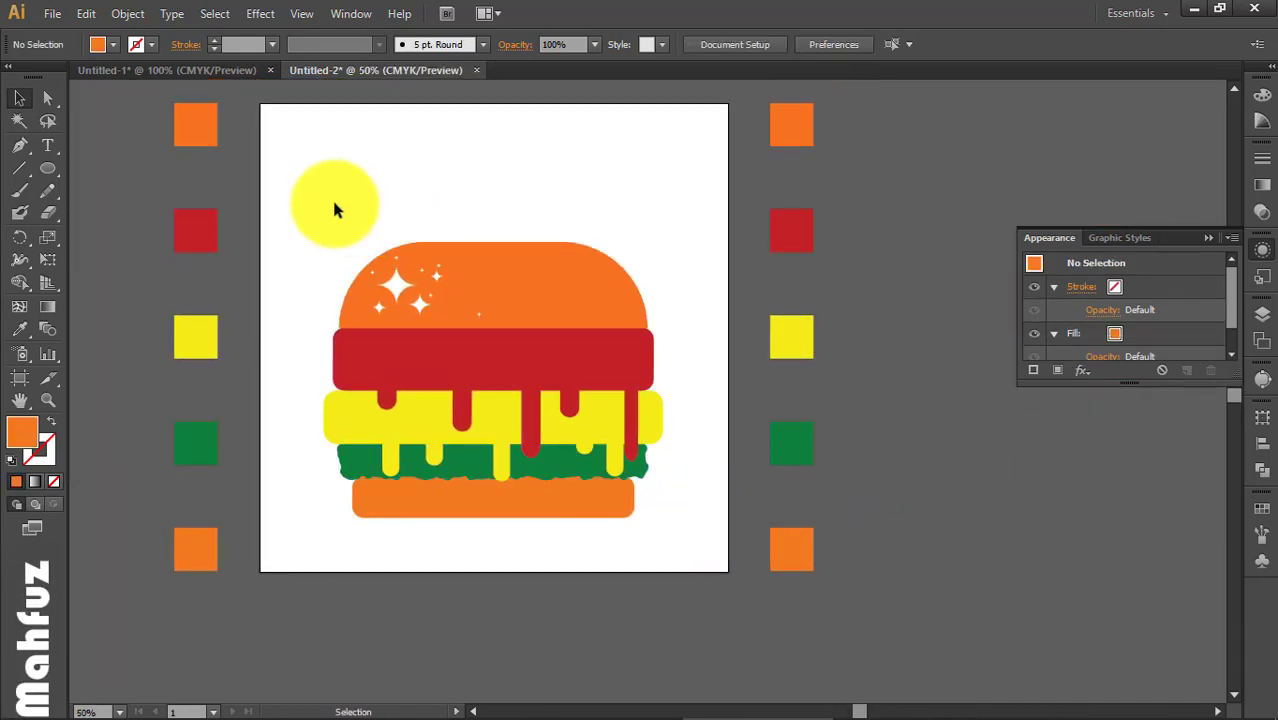
Step: Move the whole burger up to the upper part of the artboard and group its parts
{"action": "left_click_drag", "start_coordinate": [328, 215], "coordinate": [674, 538]}
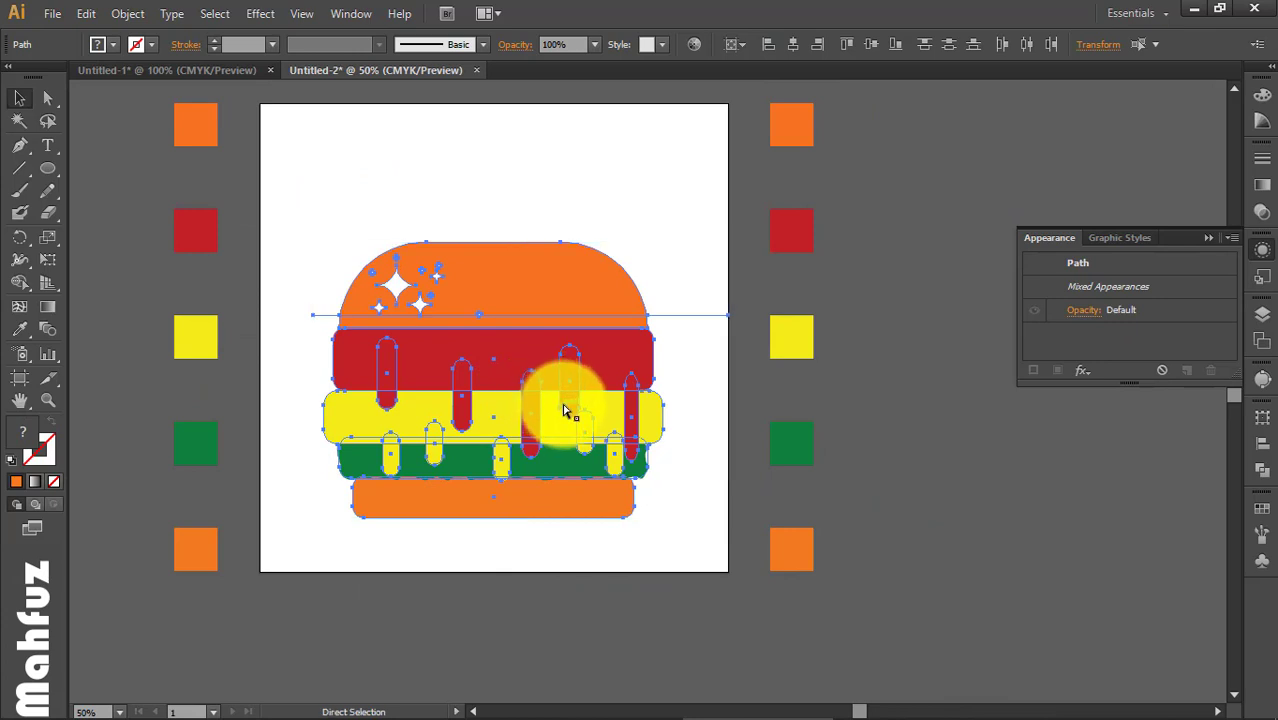
{"action": "left_click_drag", "start_coordinate": [573, 404], "coordinate": [556, 276]}
{"action": "left_click", "coordinate": [679, 168]}
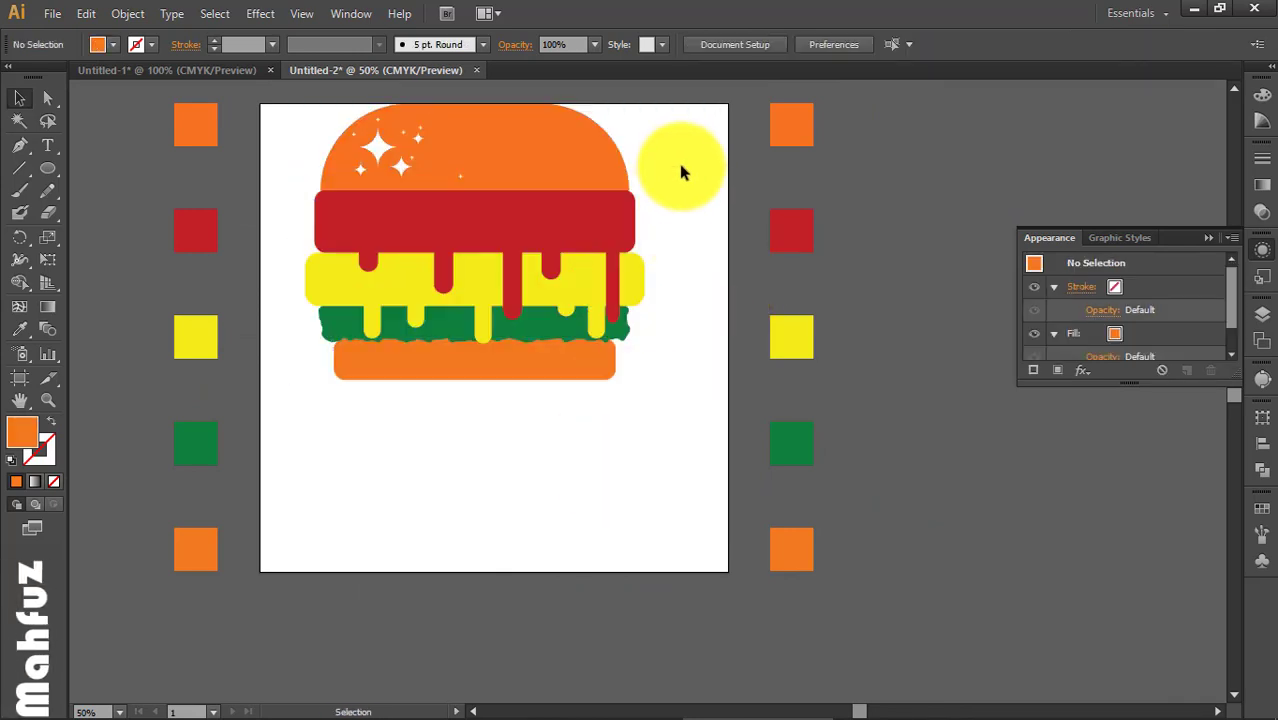
{"action": "left_click", "coordinate": [678, 189]}
{"action": "right_click", "coordinate": [678, 191]}
{"action": "left_click", "coordinate": [705, 276]}
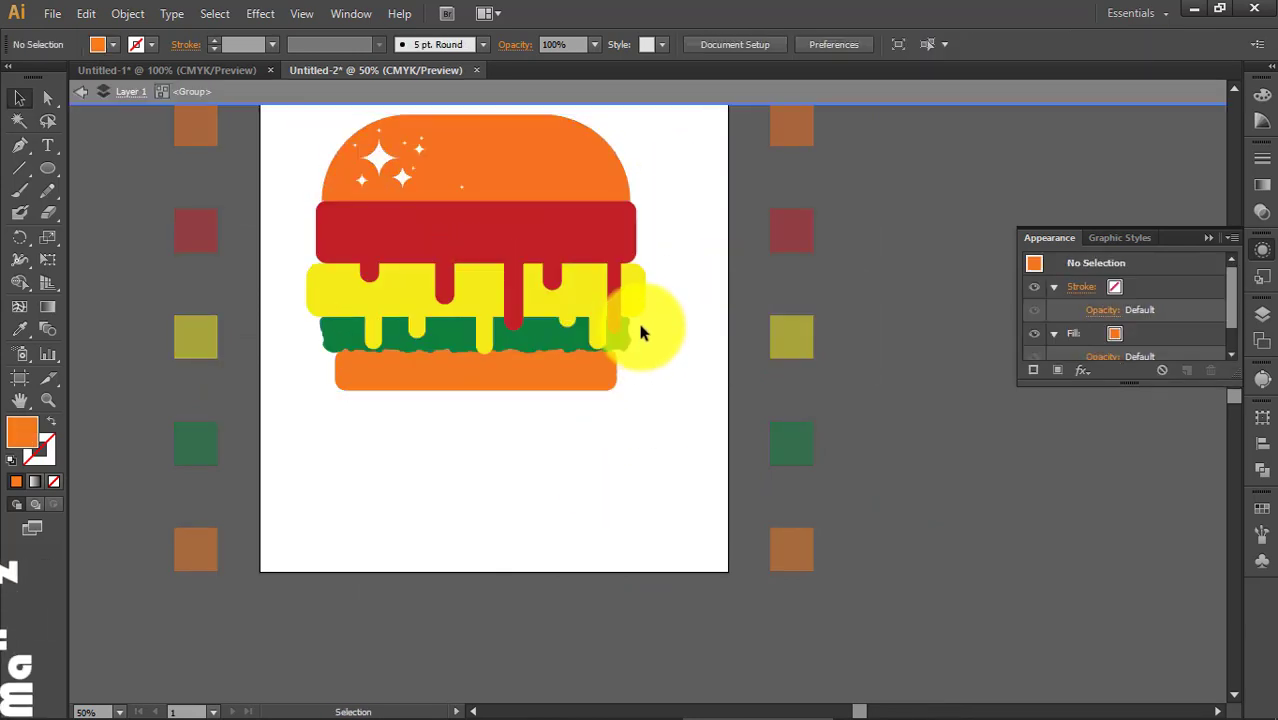
{"action": "right_click", "coordinate": [641, 327]}
{"action": "left_click", "coordinate": [683, 388]}
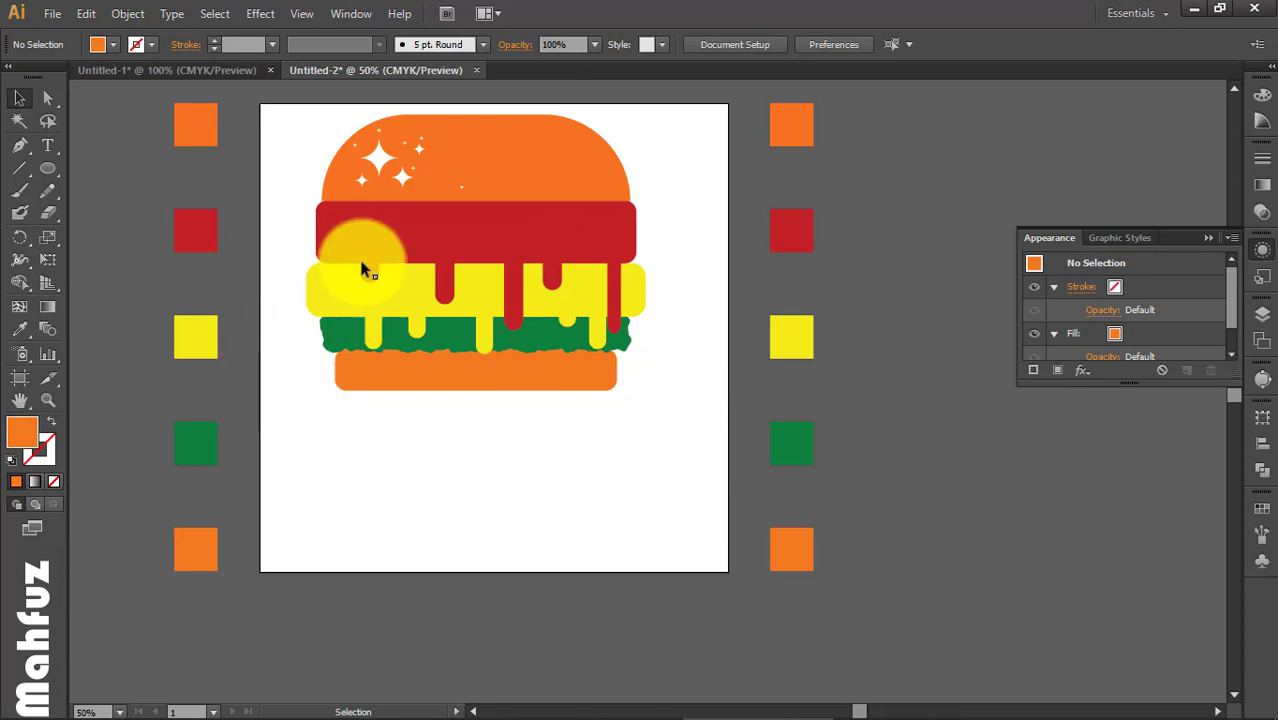
{"action": "left_click", "coordinate": [579, 328]}
{"action": "left_click", "coordinate": [678, 270]}
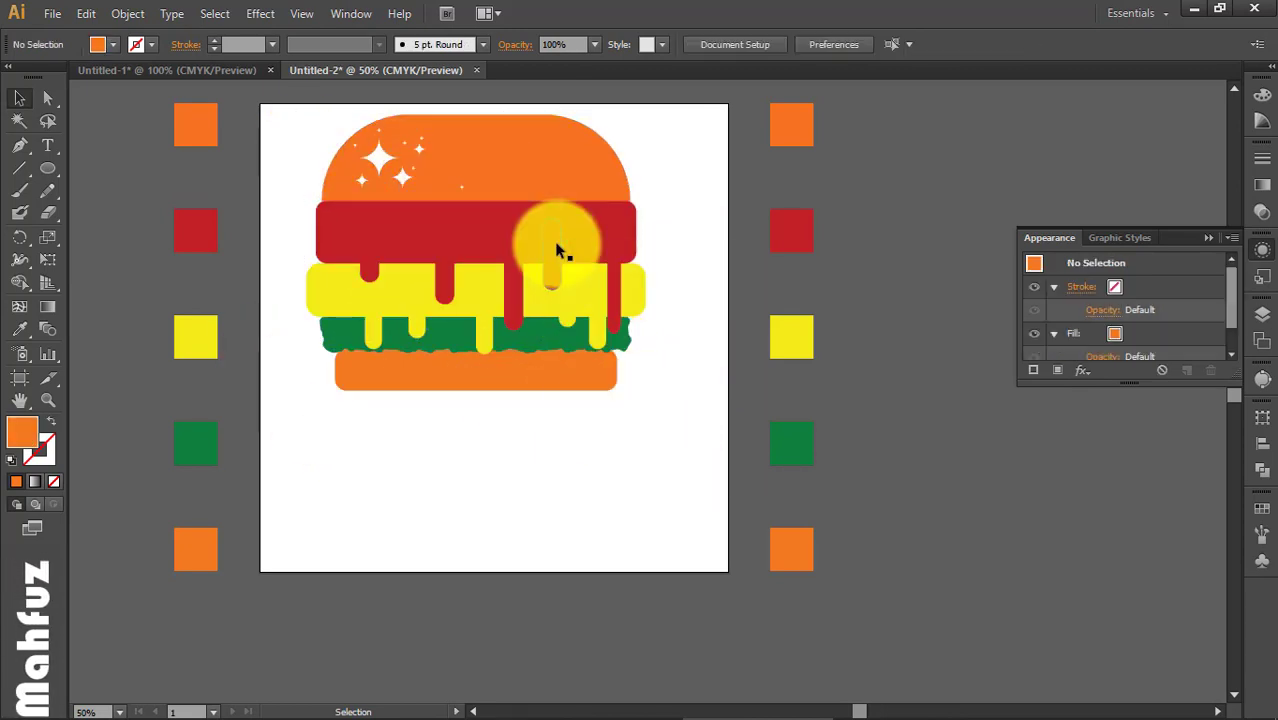
Step: Ungroup the burger and delete the stray horizontal line crossing the lower part of the top bun
{"action": "right_click", "coordinate": [535, 240]}
{"action": "left_click", "coordinate": [585, 347]}
{"action": "left_click", "coordinate": [574, 438]}
{"action": "left_click_drag", "start_coordinate": [667, 165], "coordinate": [687, 209]}
{"action": "key", "text": "Delete"}
Step: Group all the burger parts and centre the group horizontally and vertically on the artboard
{"action": "left_click_drag", "start_coordinate": [606, 404], "coordinate": [633, 412]}
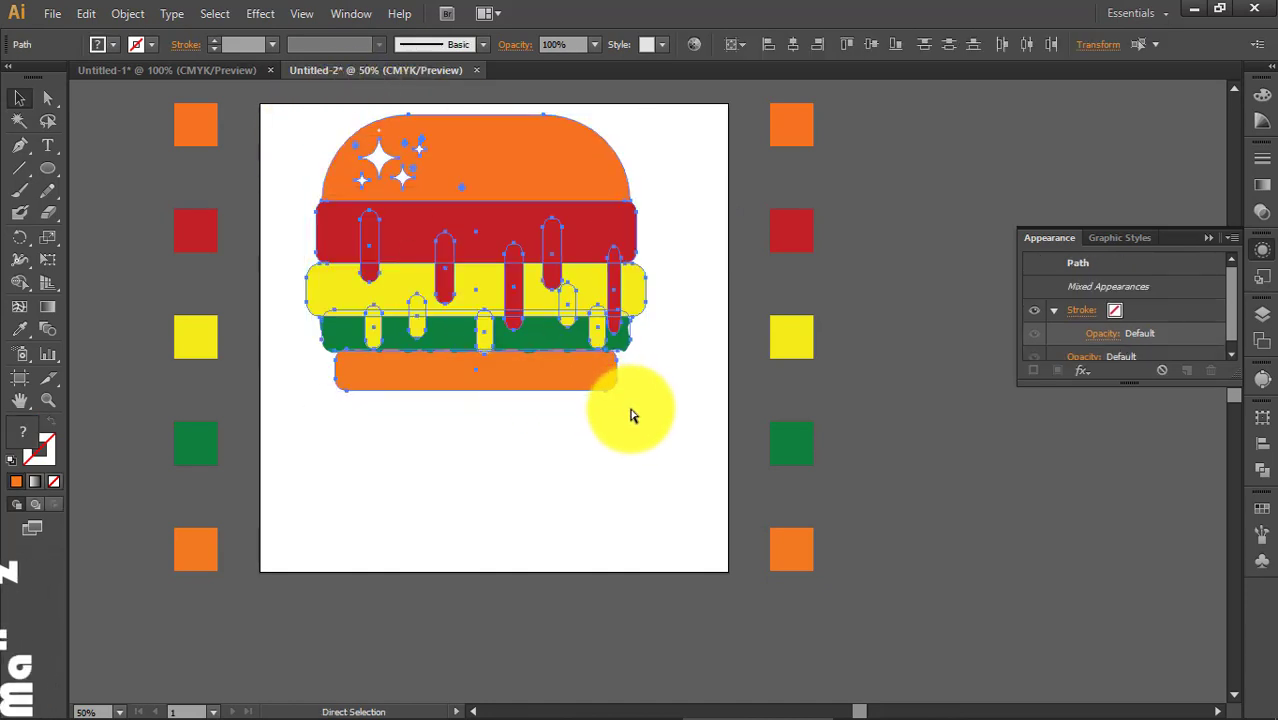
{"action": "key", "text": "ctrl+g"}
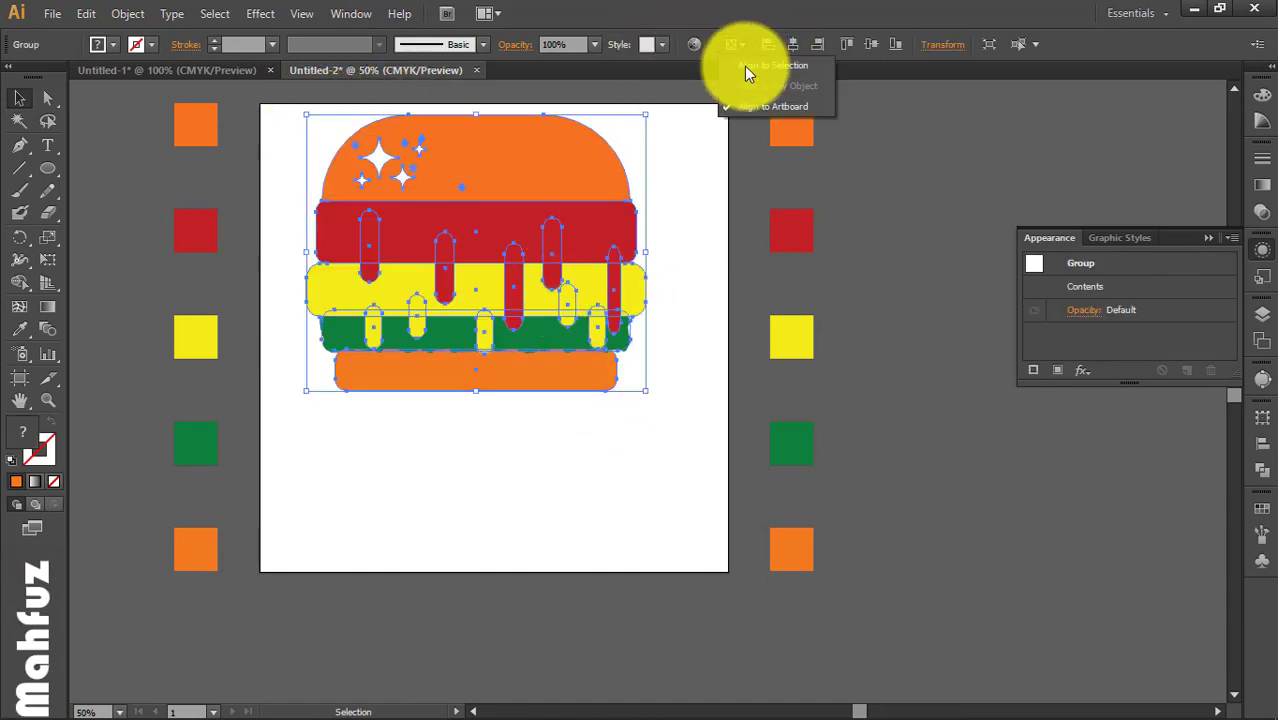
{"action": "left_click", "coordinate": [744, 66]}
{"action": "left_click", "coordinate": [793, 46]}
{"action": "left_click", "coordinate": [871, 46]}
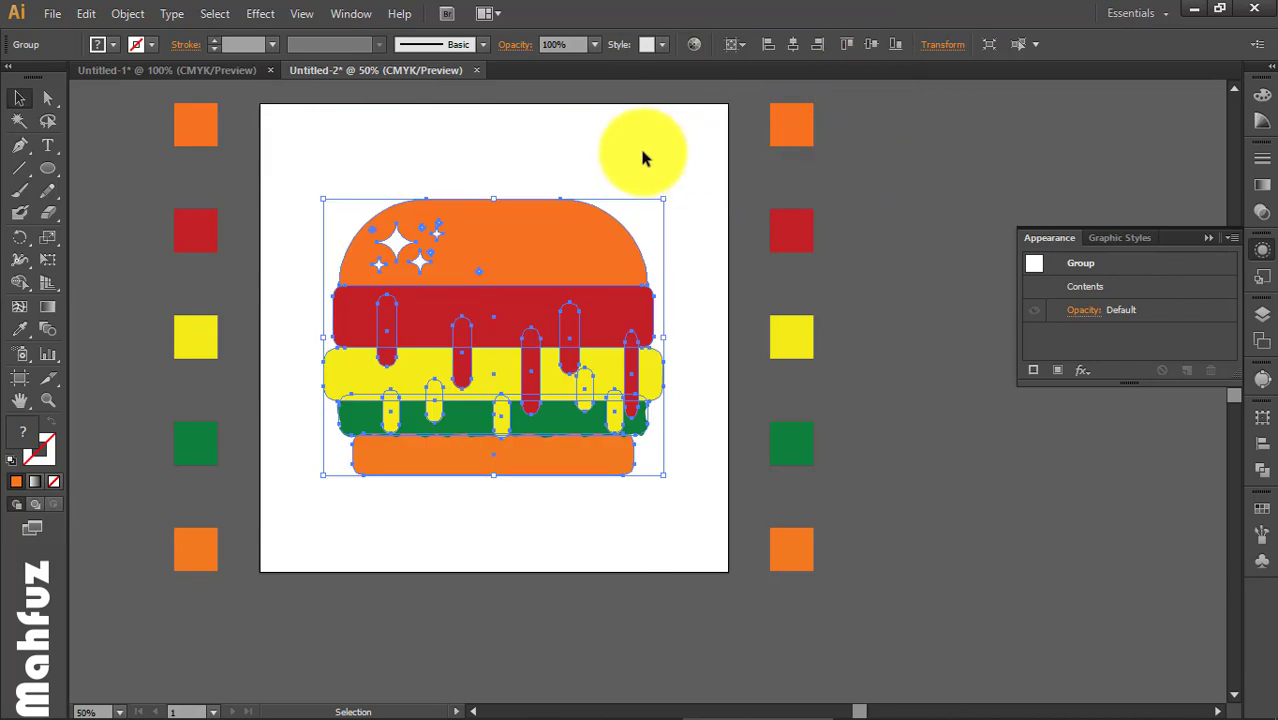
{"action": "left_click", "coordinate": [428, 597]}
Step: Add the text "The Burger King" at 72 pt below the bottom bun
{"action": "key", "text": "t"}
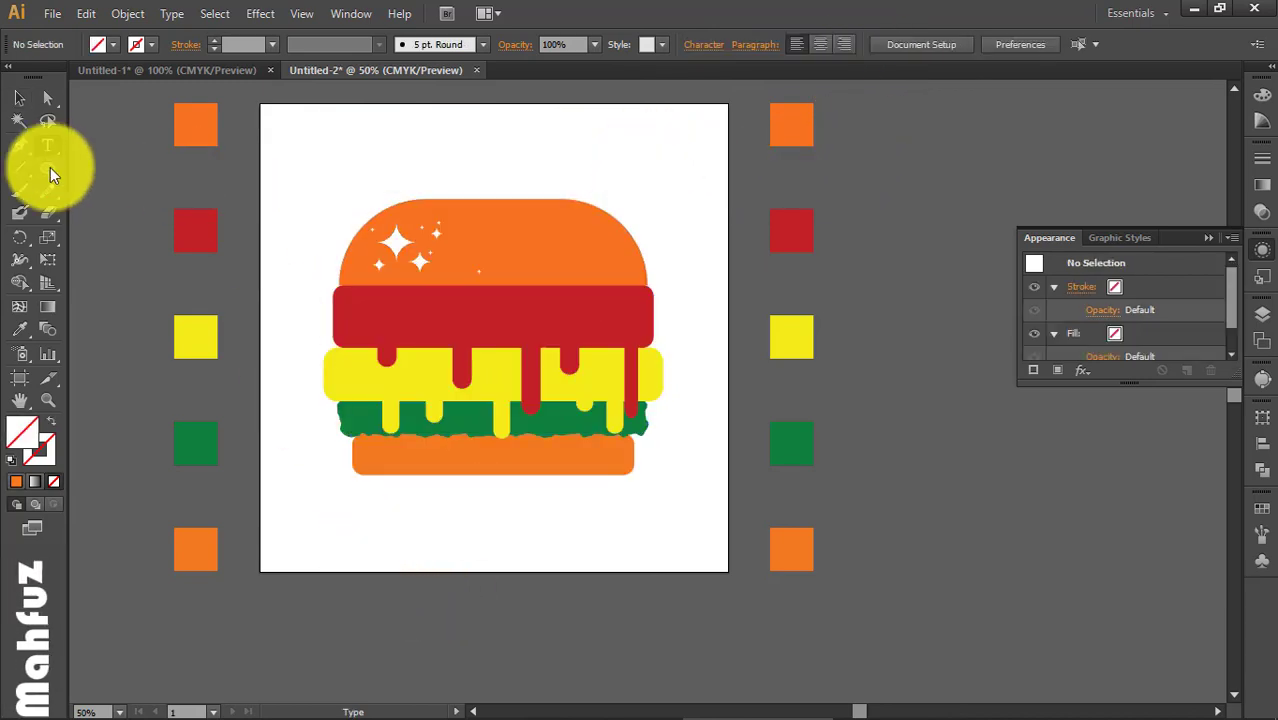
{"action": "left_click", "coordinate": [349, 514]}
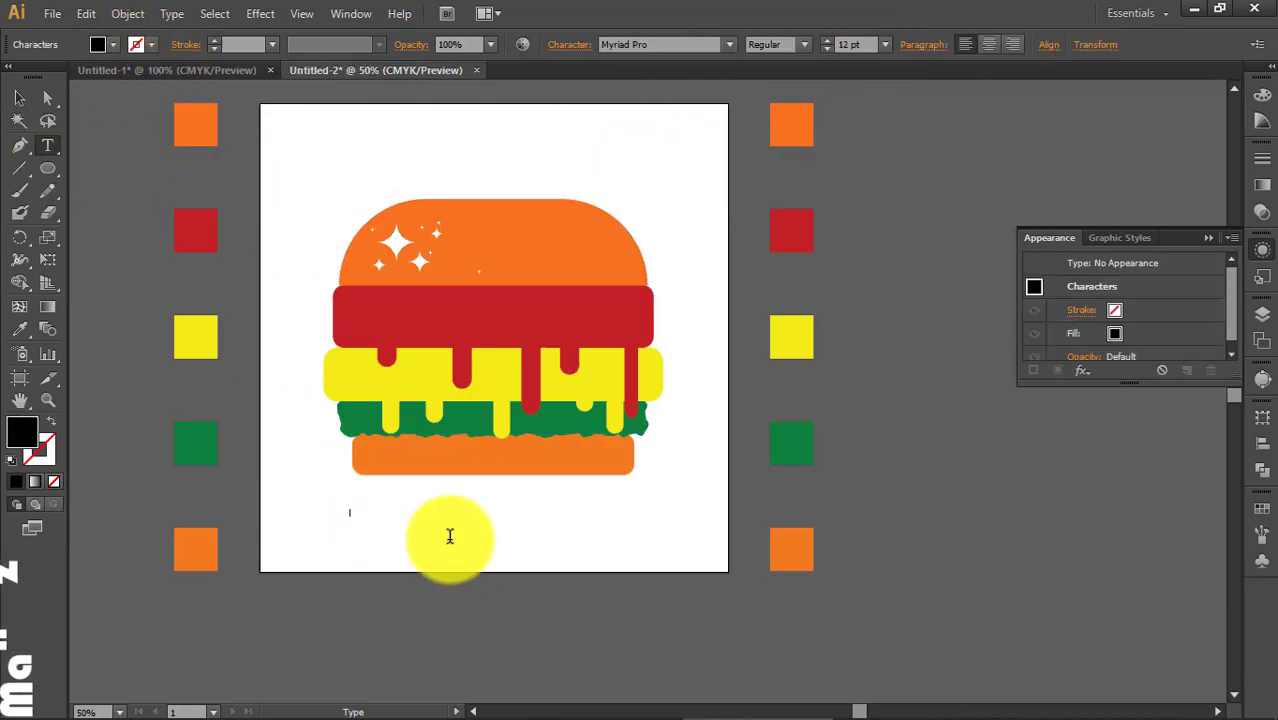
{"action": "left_click", "coordinate": [884, 44]}
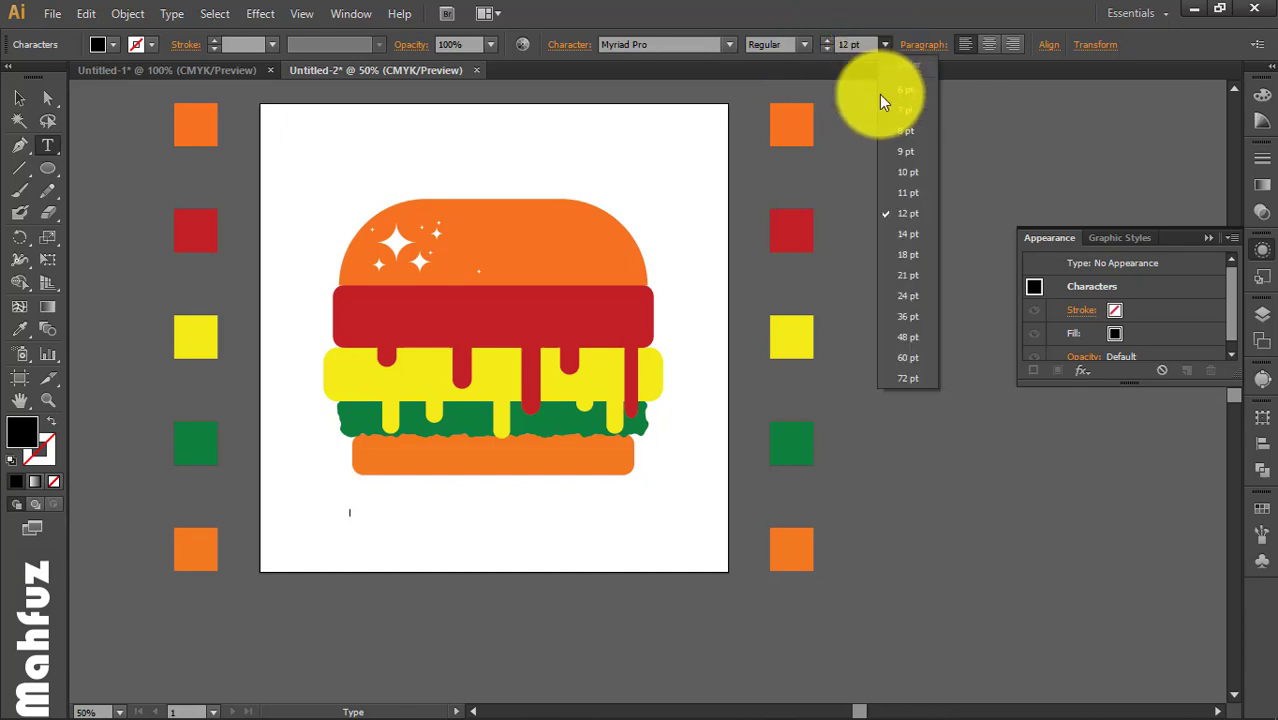
{"action": "left_click", "coordinate": [904, 378]}
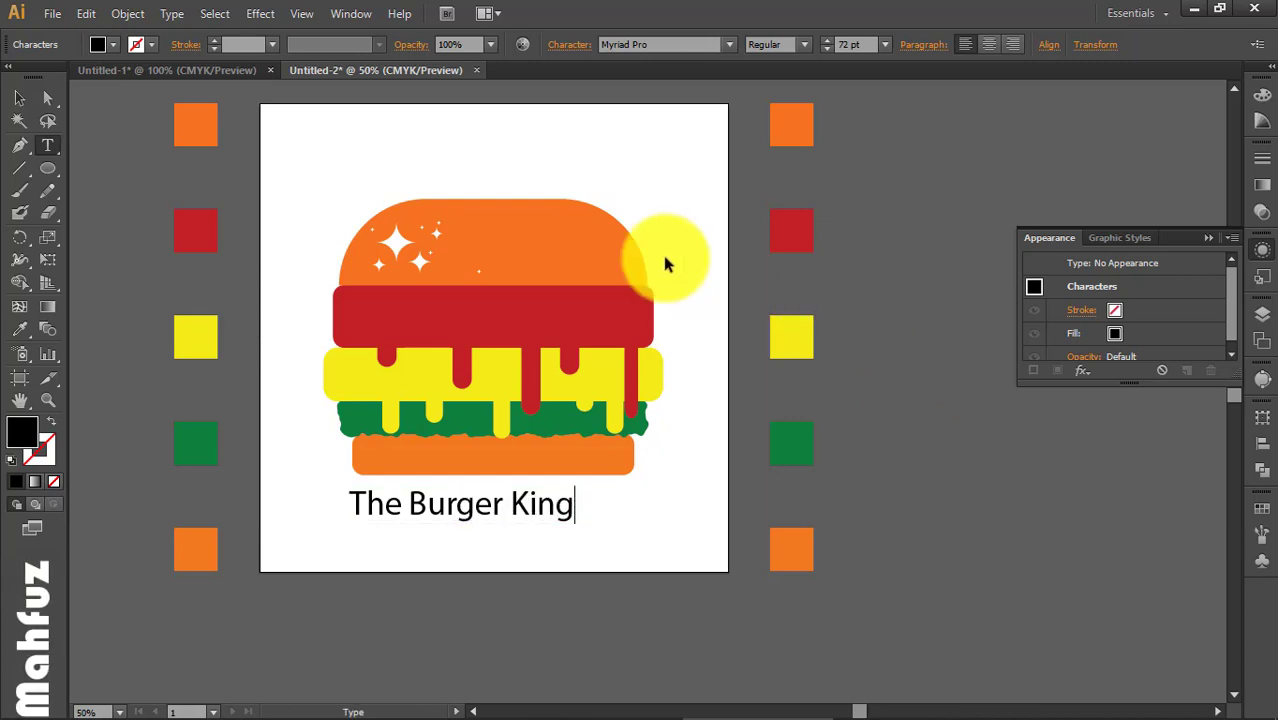
Step: Set the font of the whole "The Burger King" text to Bauhaus 93
{"action": "key", "text": "ctrl+a"}
{"action": "left_click", "coordinate": [171, 14]}
{"action": "mouse_move", "coordinate": [400, 40]}
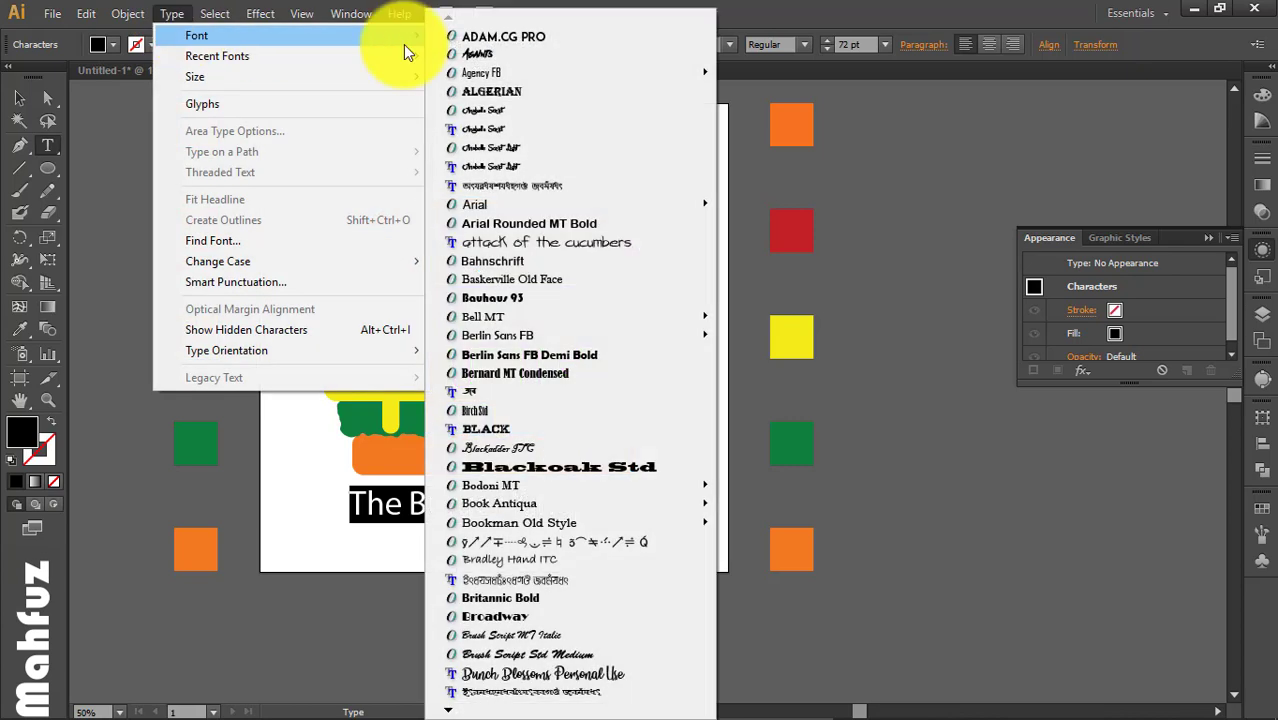
{"action": "left_click", "coordinate": [560, 297]}
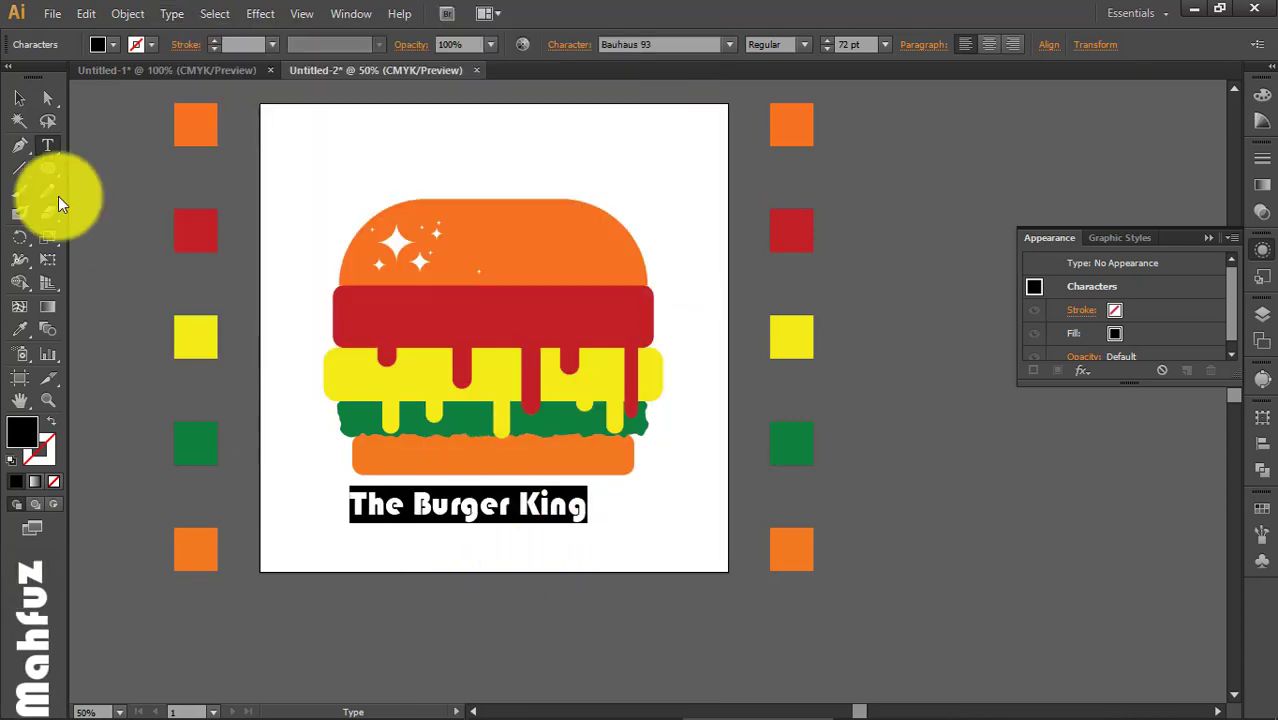
Step: Move the "The Burger King" text under the bottom bun and centre it horizontally with the burger
{"action": "left_click", "coordinate": [17, 100]}
{"action": "left_click", "coordinate": [450, 517]}
{"action": "left_click_drag", "start_coordinate": [440, 512], "coordinate": [478, 510]}
{"action": "left_click", "coordinate": [477, 536]}
{"action": "left_click", "coordinate": [477, 536]}
{"action": "left_click", "coordinate": [472, 507]}
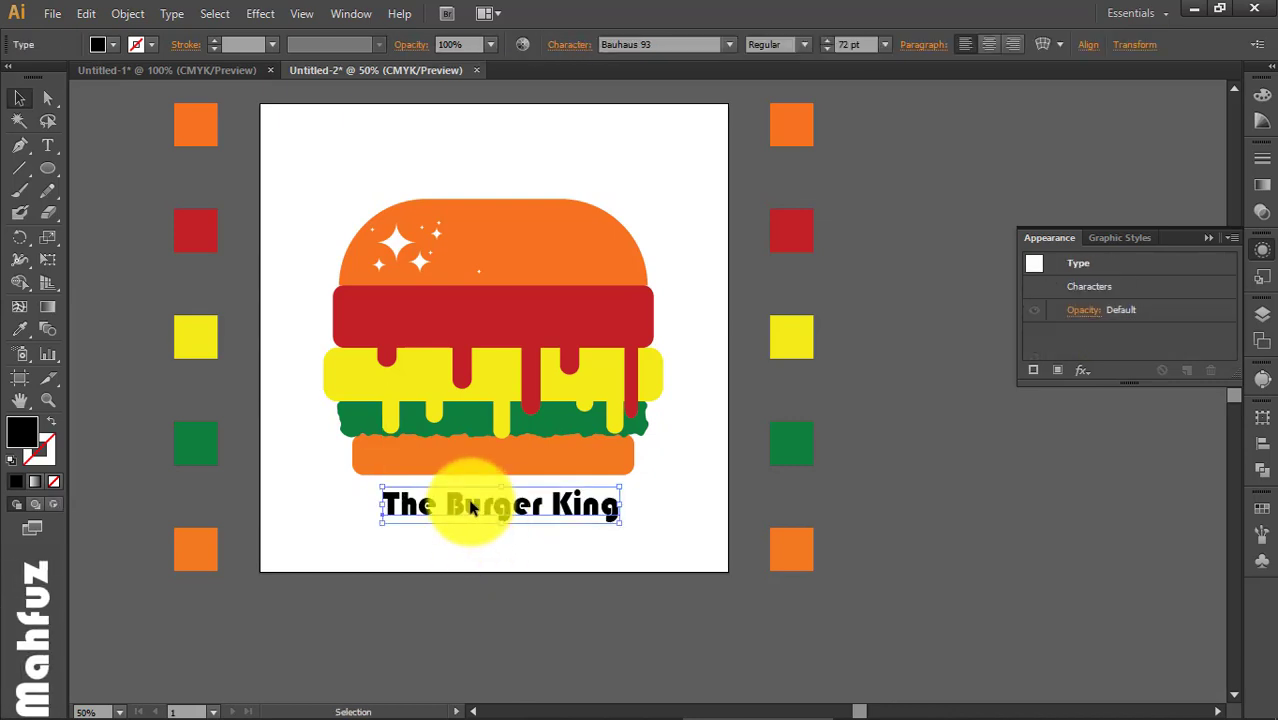
{"action": "left_click", "coordinate": [448, 440], "text": "shift"}
{"action": "left_click", "coordinate": [622, 44]}
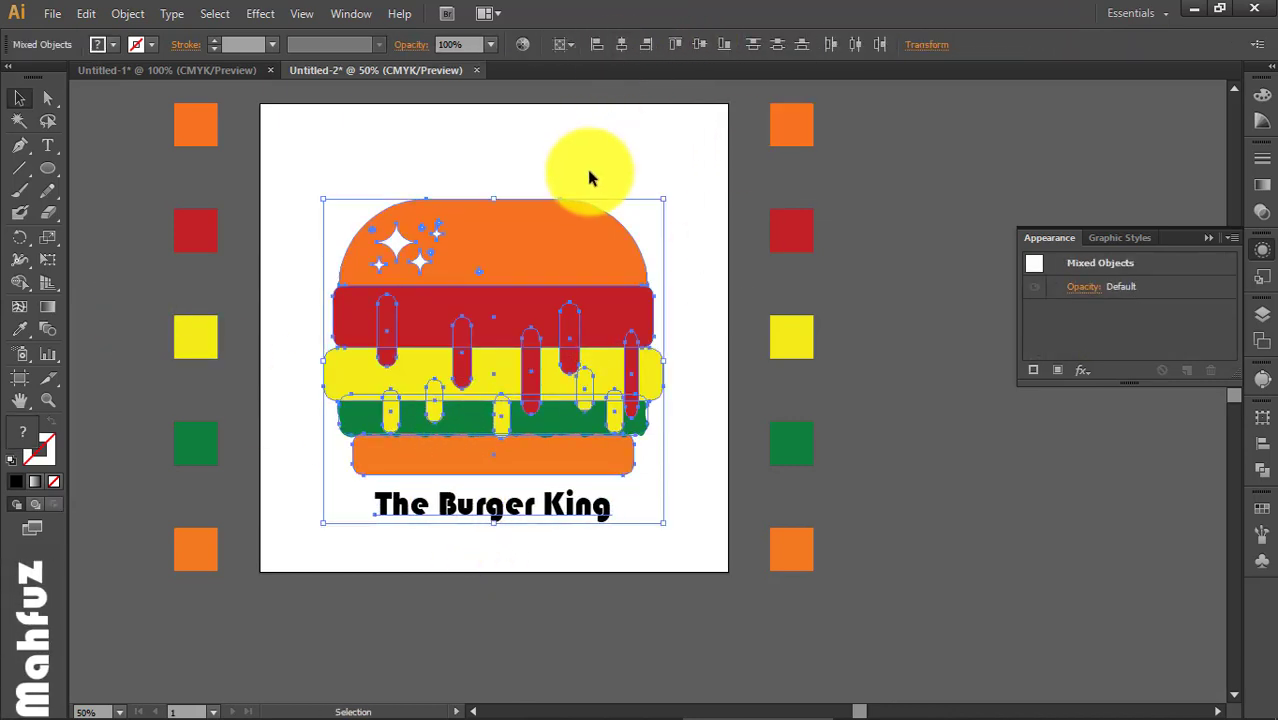
{"action": "left_click", "coordinate": [590, 177]}
{"action": "left_click", "coordinate": [507, 512]}
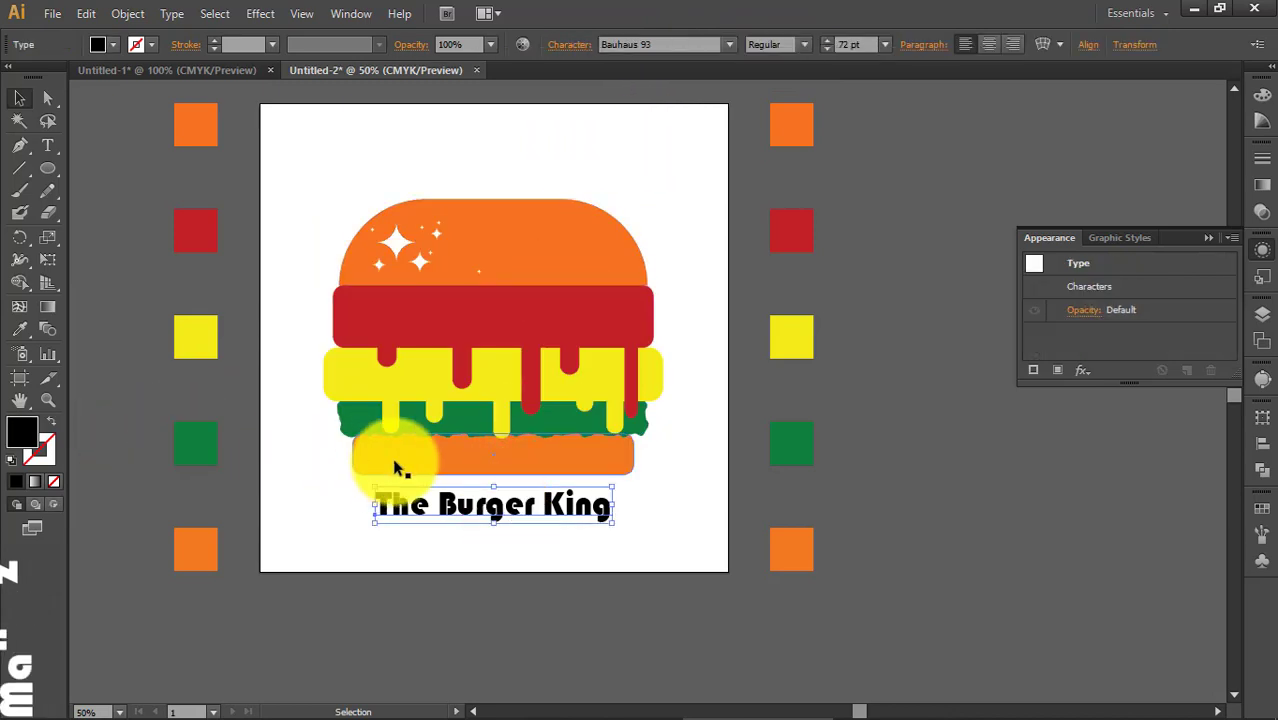
Step: Swap the fill and stroke of the whole "The Burger King" text, giving it a 1 pt black outline without fill
{"action": "double_click", "coordinate": [412, 507]}
{"action": "key", "text": "ctrl+a"}
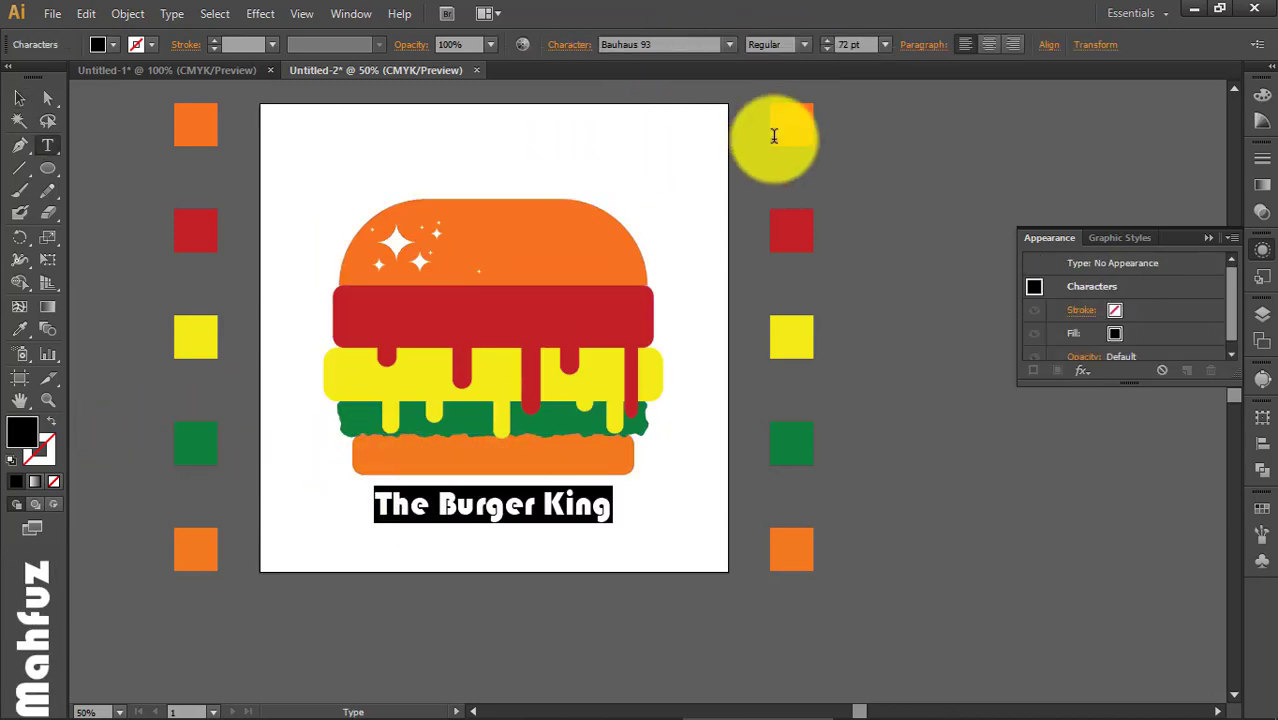
{"action": "left_click", "coordinate": [888, 46]}
{"action": "left_click", "coordinate": [936, 388]}
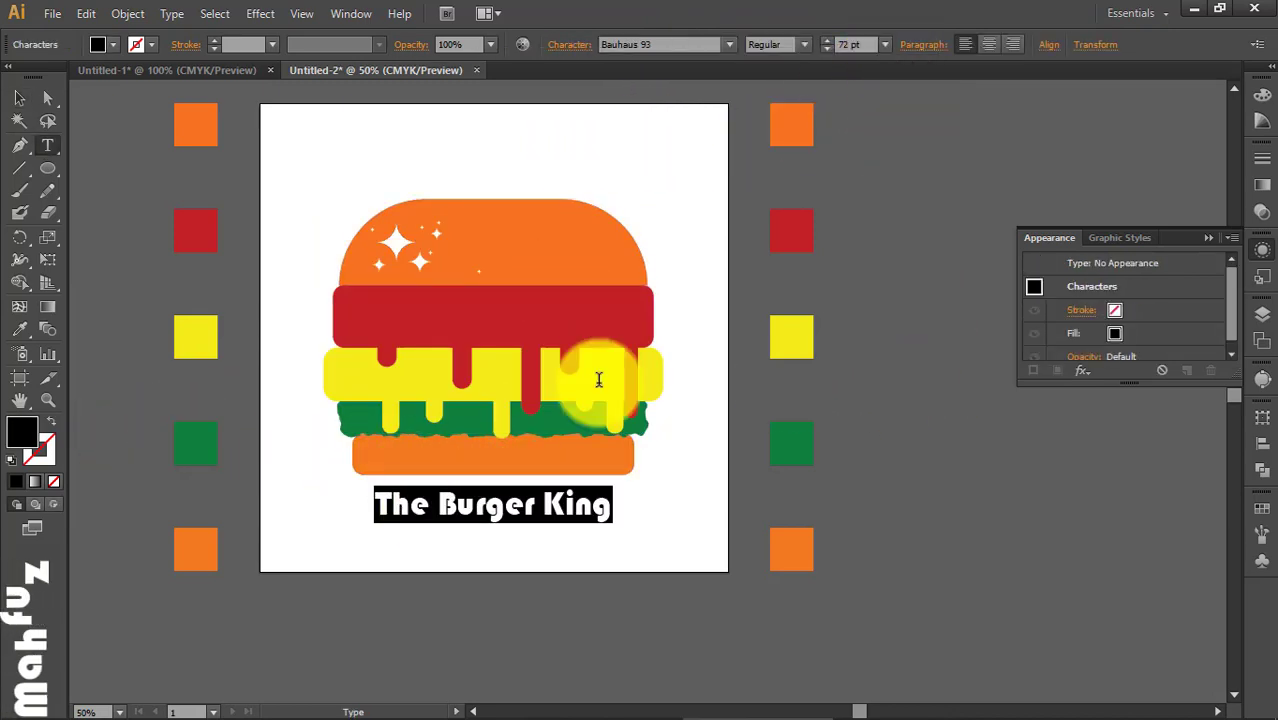
{"action": "left_click", "coordinate": [51, 421]}
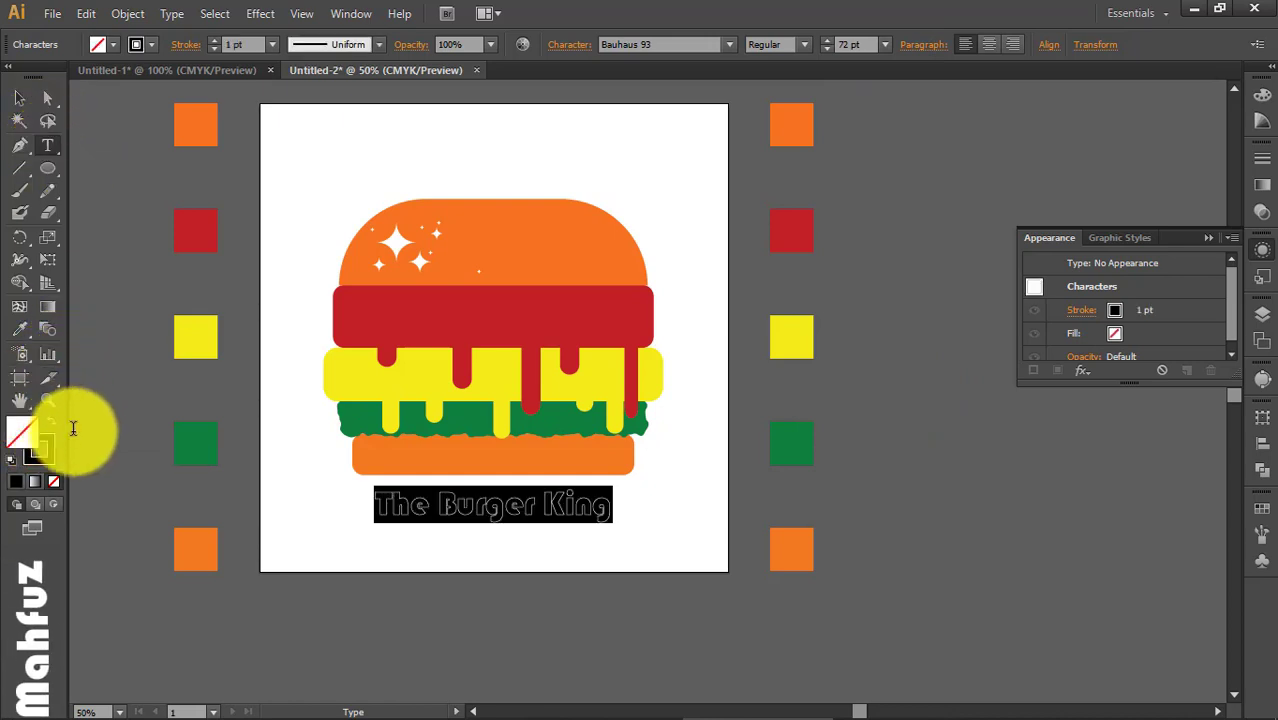
Step: Fill the word "Burger" in the title with the yellow sampled from the palette square
{"action": "left_click", "coordinate": [328, 533]}
{"action": "left_click_drag", "start_coordinate": [437, 508], "coordinate": [535, 508]}
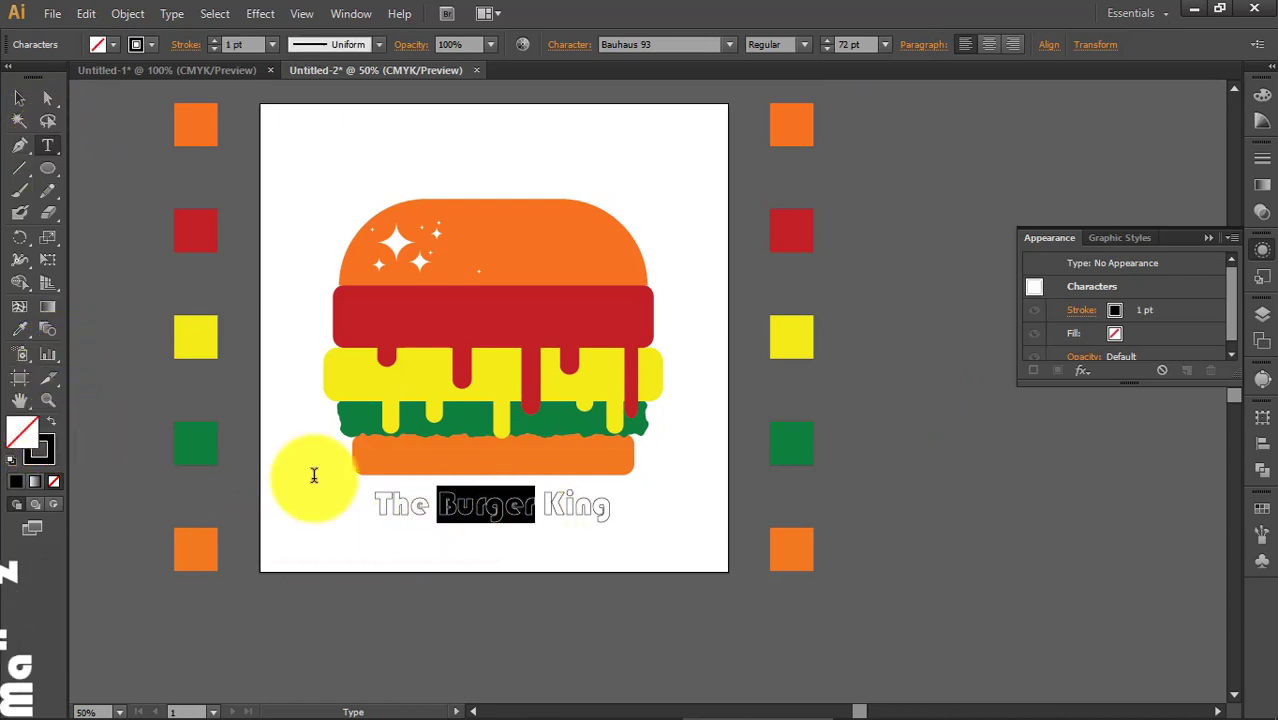
{"action": "left_click", "coordinate": [19, 329]}
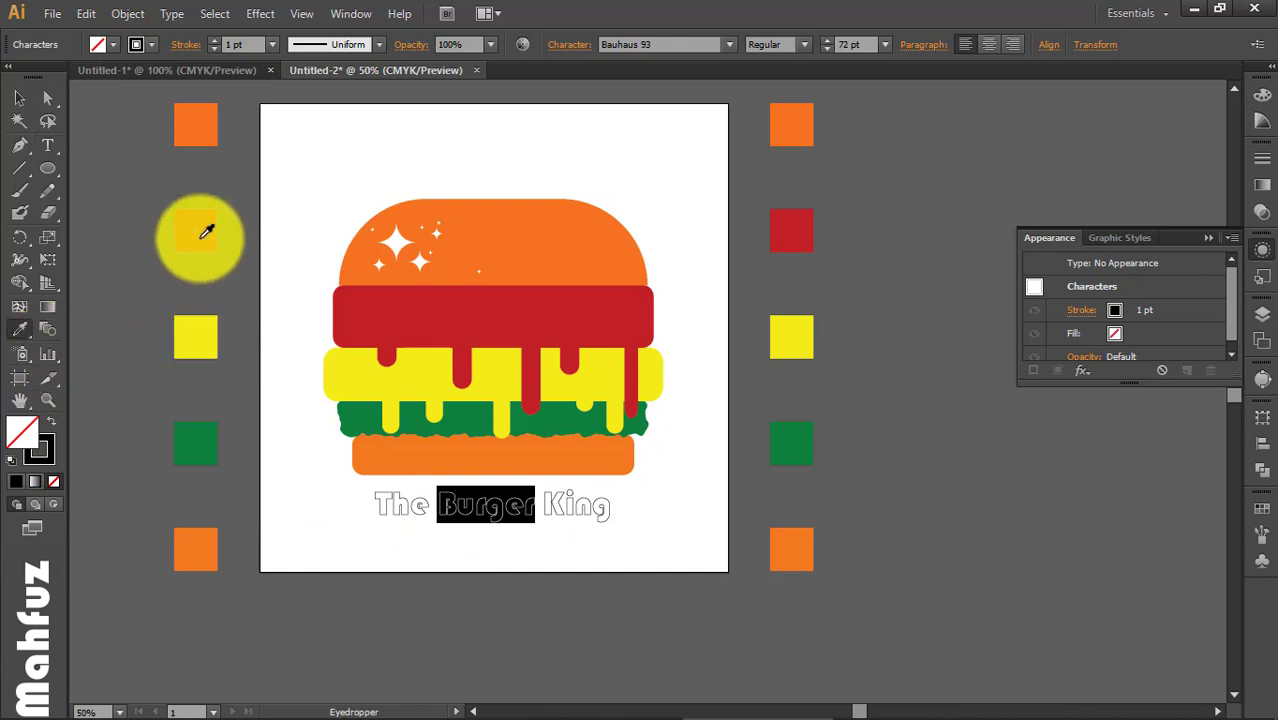
{"action": "left_click", "coordinate": [205, 337]}
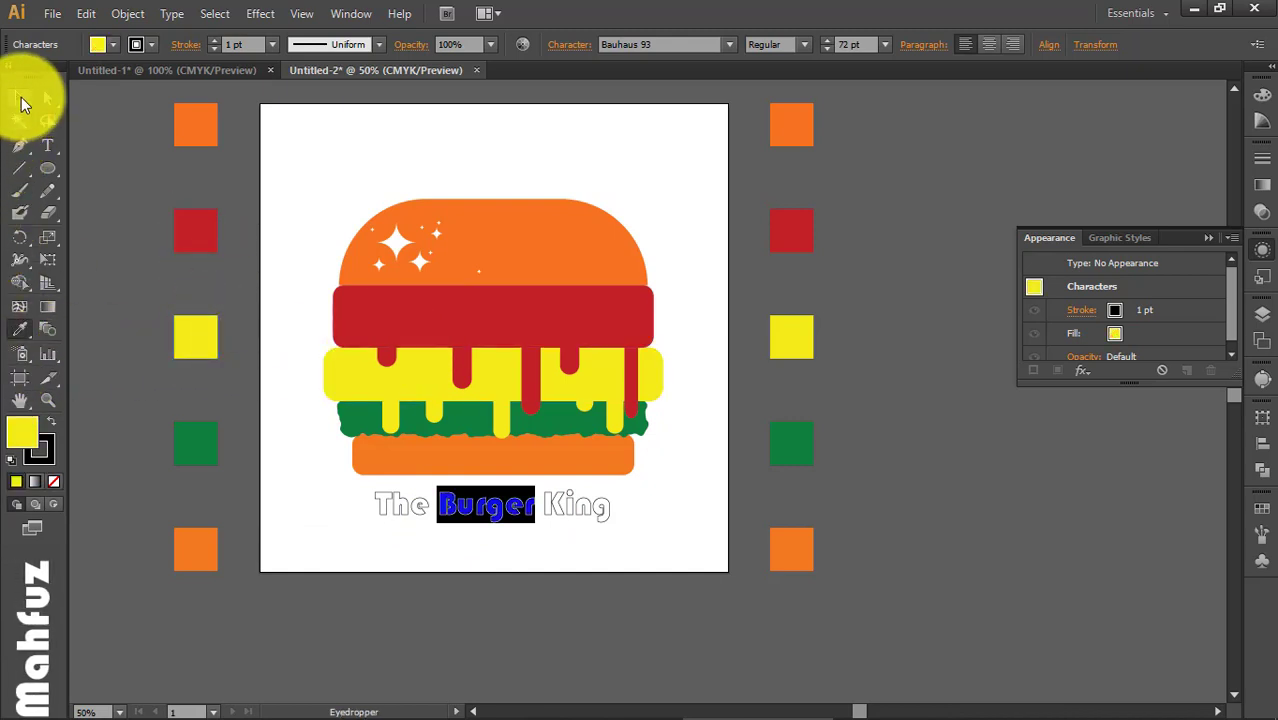
Step: Recolor the word "Burger" with the red fill and no stroke sampled from the burger's red layer
{"action": "left_click", "coordinate": [22, 102]}
{"action": "double_click", "coordinate": [461, 510]}
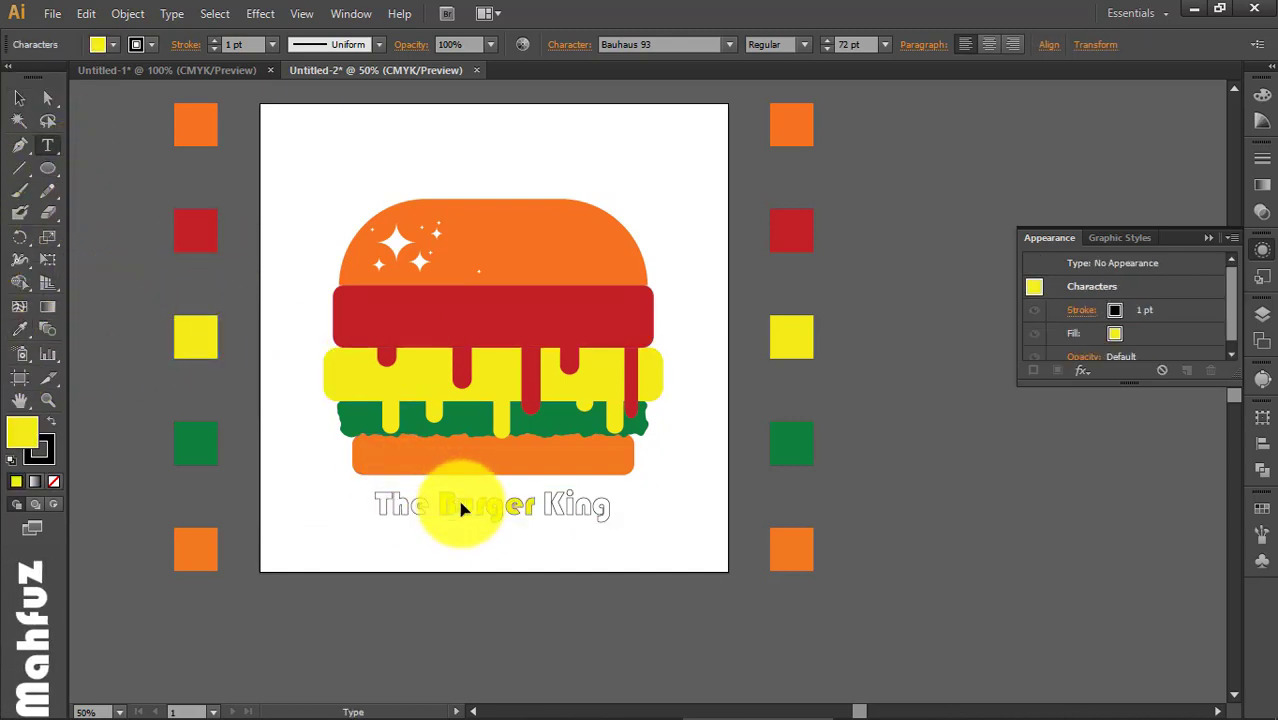
{"action": "triple_click", "coordinate": [461, 510]}
{"action": "left_click", "coordinate": [438, 502]}
{"action": "left_click_drag", "start_coordinate": [438, 503], "coordinate": [539, 507]}
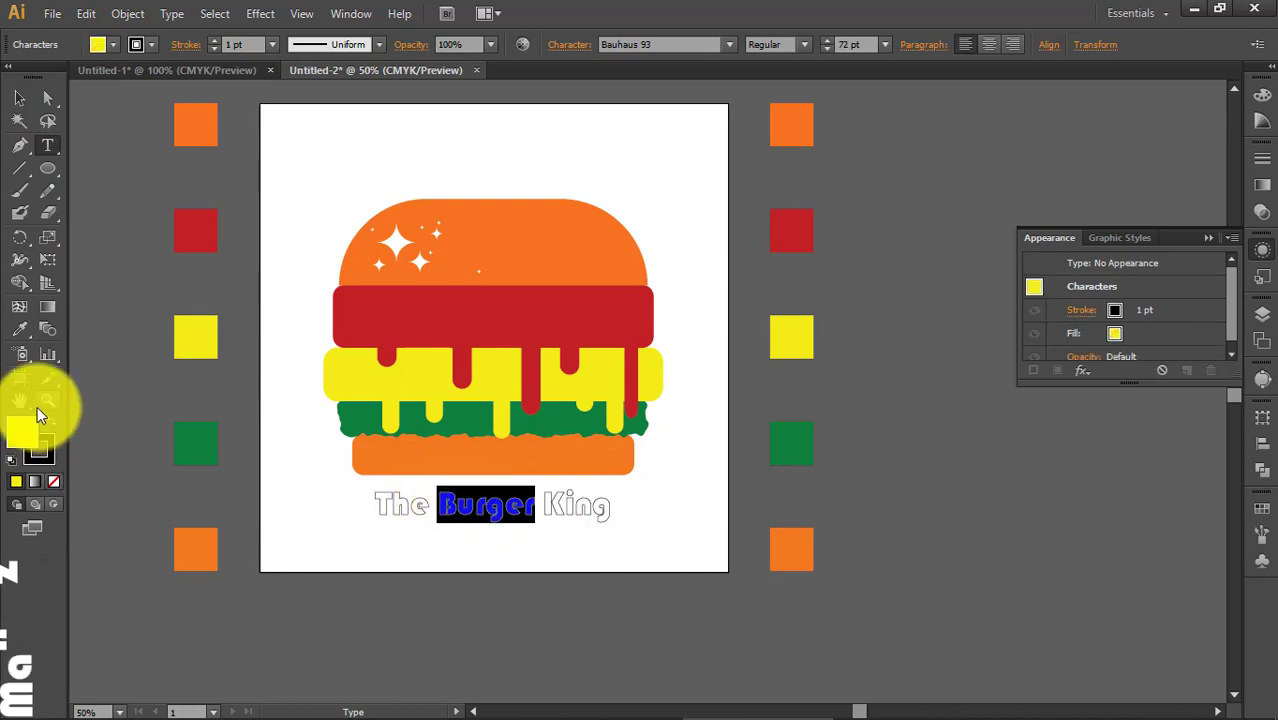
{"action": "left_click", "coordinate": [20, 331]}
{"action": "left_click", "coordinate": [373, 330]}
{"action": "left_click", "coordinate": [20, 98]}
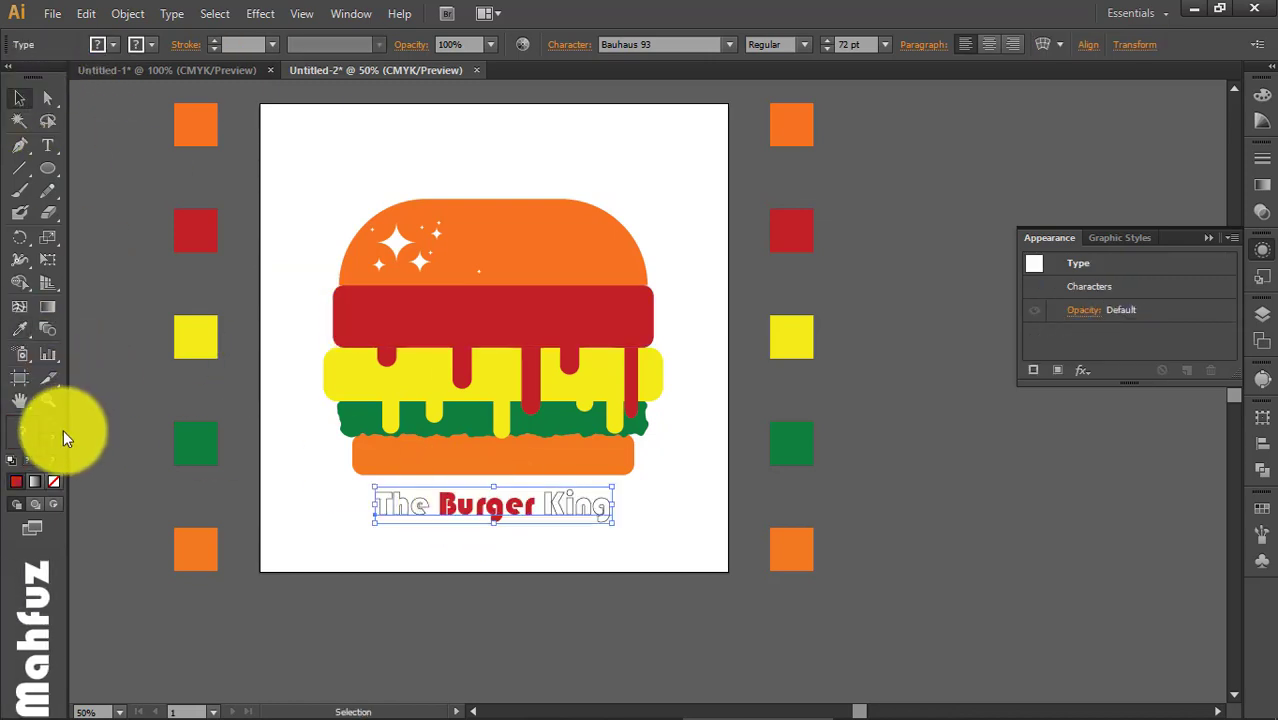
Step: Swap the fill and stroke of the word "Burger" so it has a 1 pt red outline without fill, and deselect the title
{"action": "triple_click", "coordinate": [485, 505]}
{"action": "left_click", "coordinate": [430, 506]}
{"action": "left_click_drag", "start_coordinate": [438, 505], "coordinate": [541, 506]}
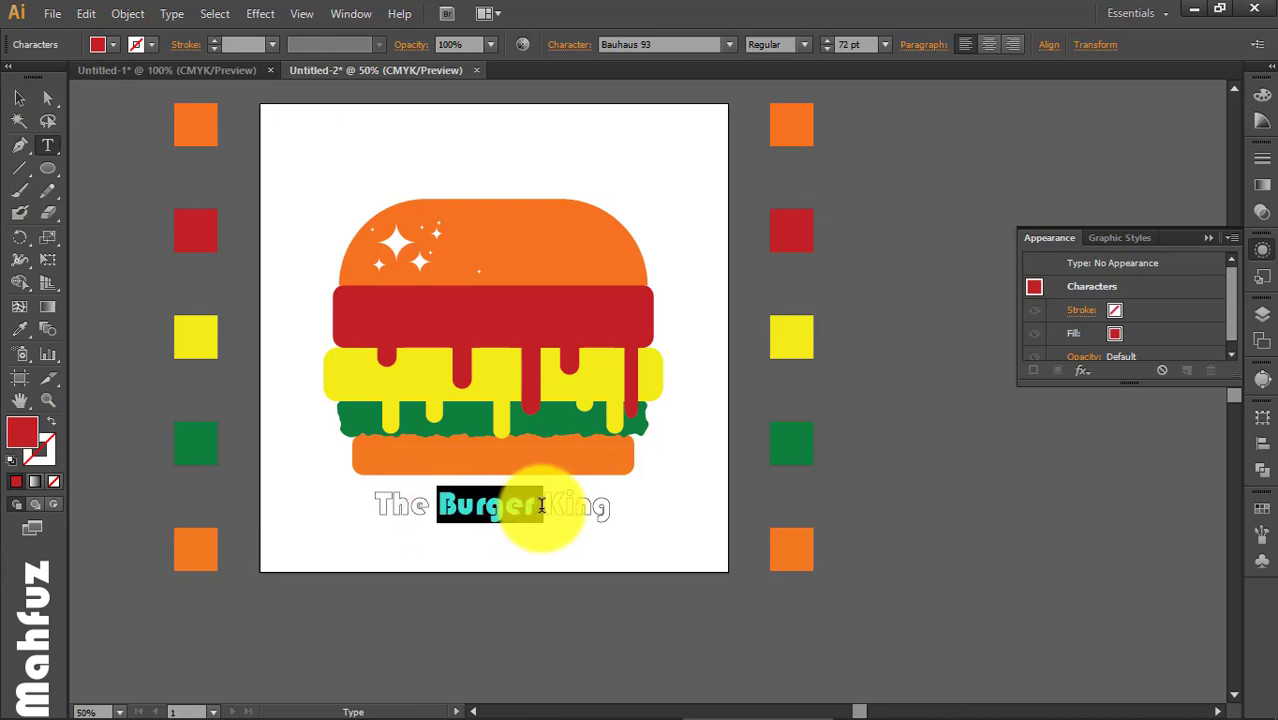
{"action": "left_click", "coordinate": [54, 463]}
{"action": "double_click", "coordinate": [535, 507]}
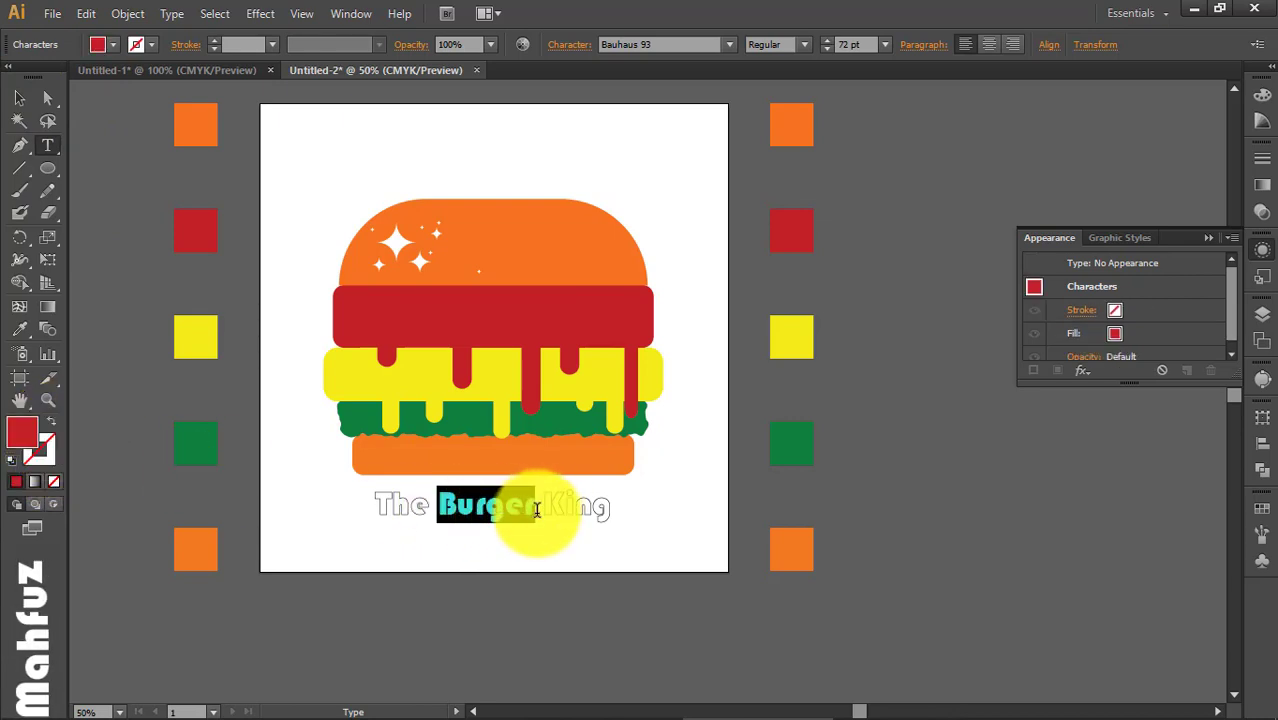
{"action": "left_click", "coordinate": [52, 423]}
{"action": "left_click", "coordinate": [130, 445]}
{"action": "left_click", "coordinate": [466, 552]}
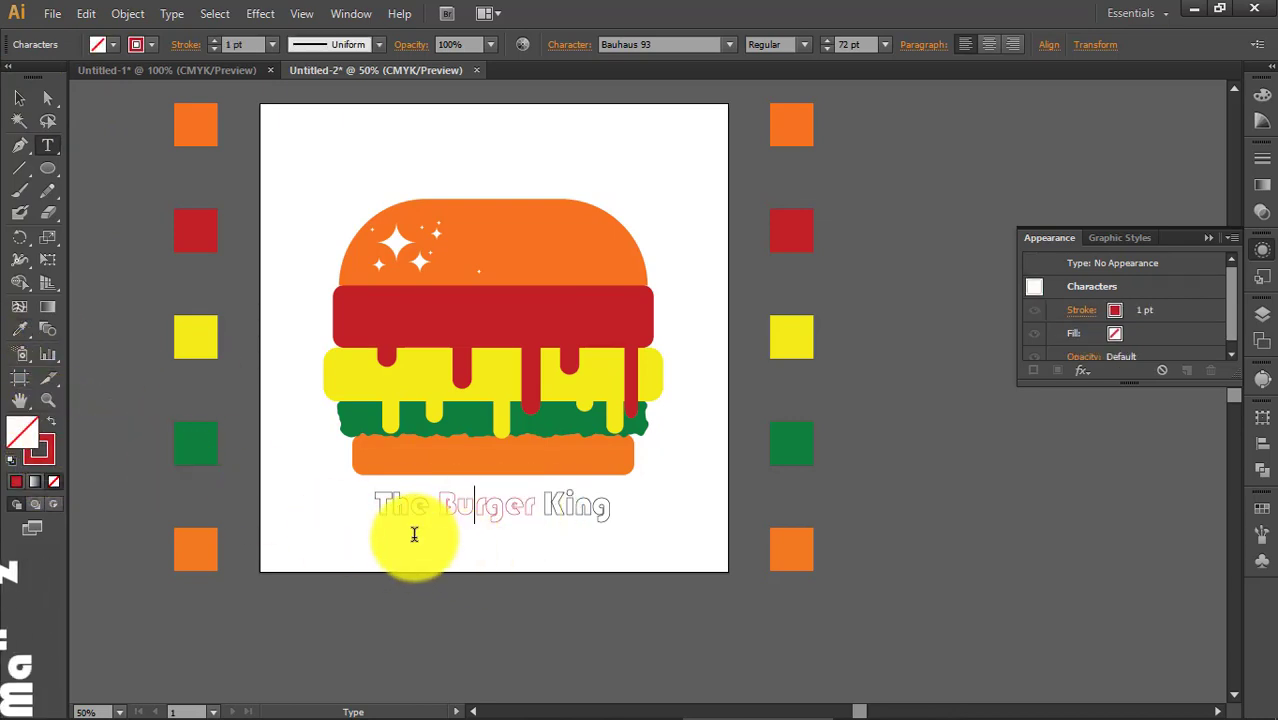
{"action": "left_click_drag", "start_coordinate": [360, 517], "coordinate": [596, 553]}
{"action": "left_click", "coordinate": [589, 549]}
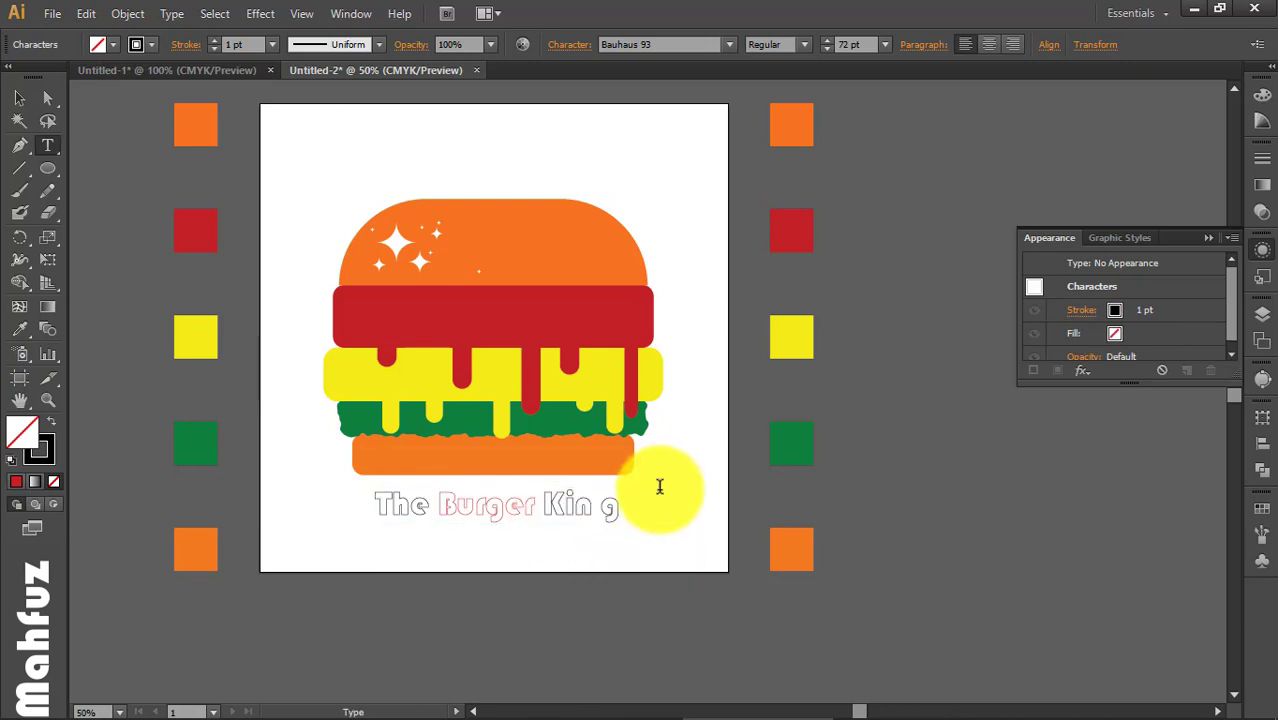
{"action": "left_click", "coordinate": [19, 97]}
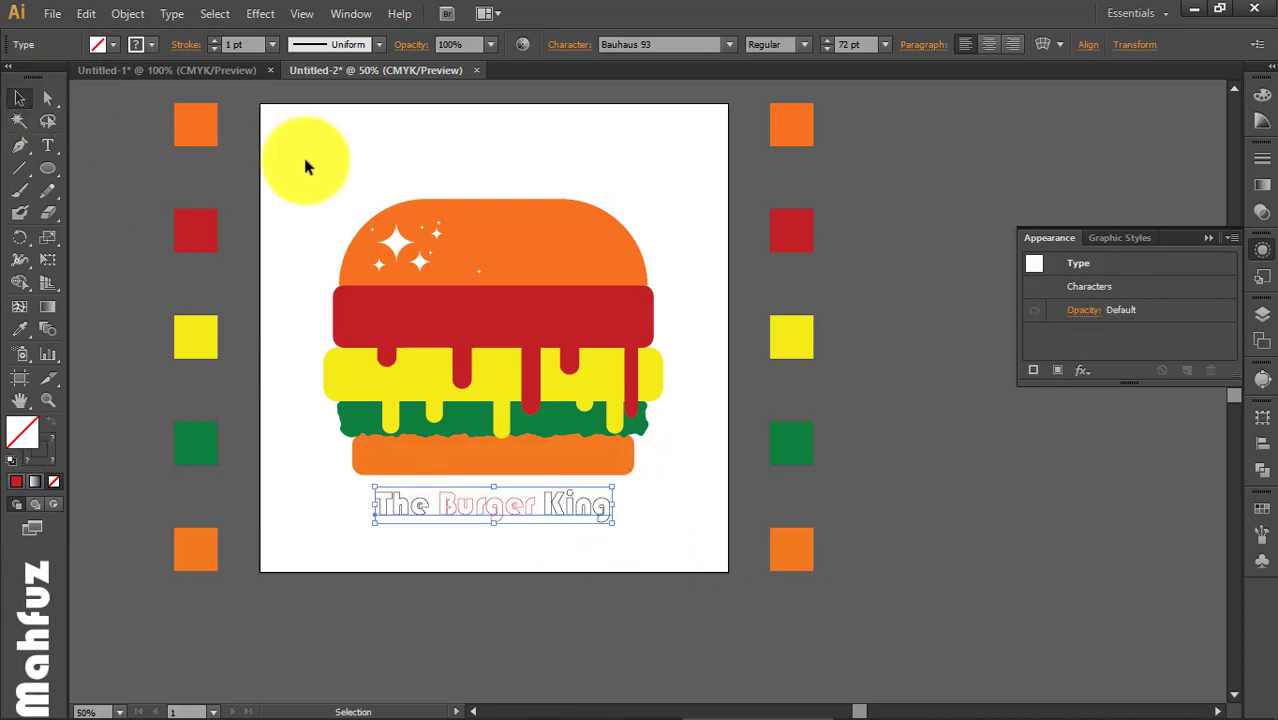
{"action": "left_click", "coordinate": [305, 157]}
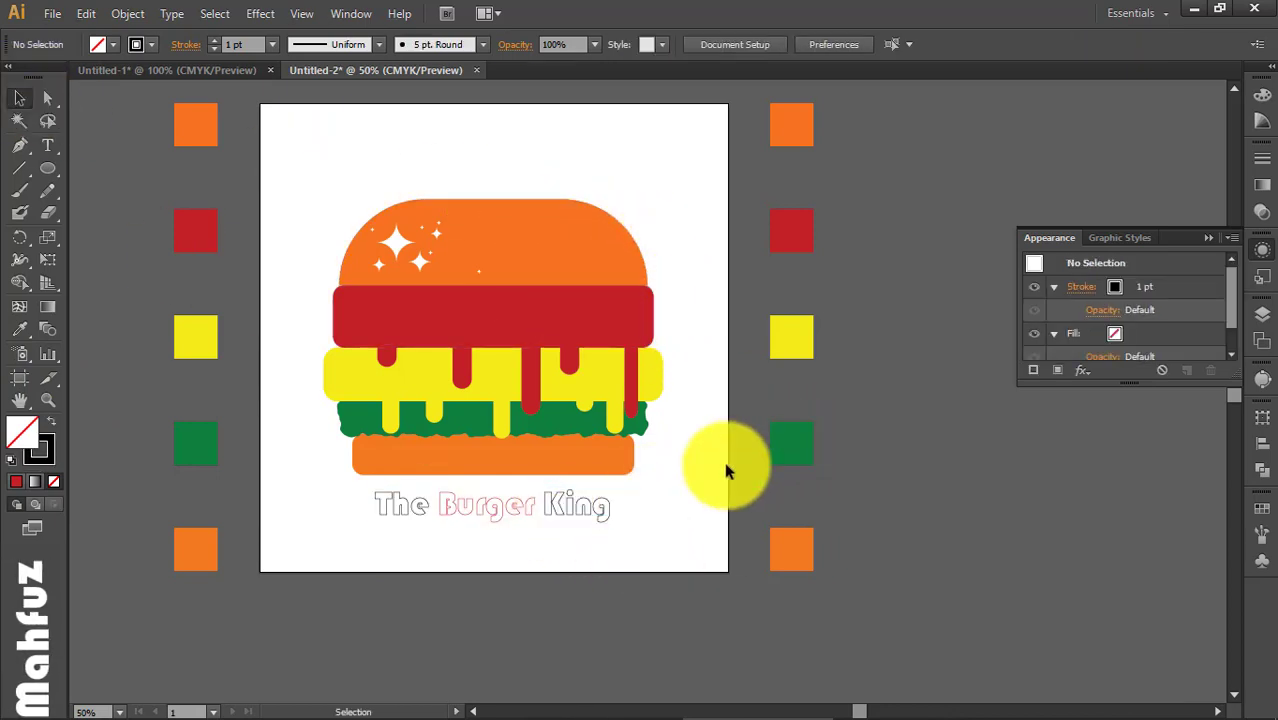
Step: Ungroup the burger so its parts can be edited separately
{"action": "scroll", "coordinate": [620, 480], "scroll_direction": "up", "scroll_amount": 1}
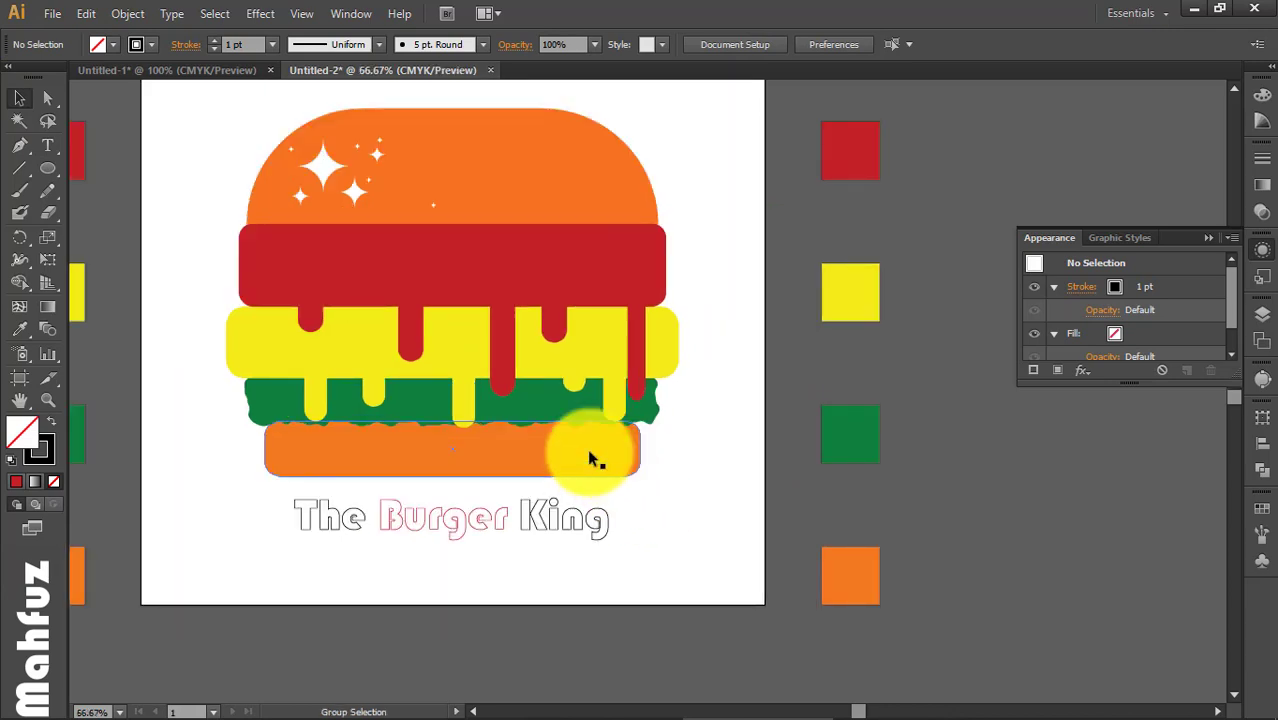
{"action": "scroll", "coordinate": [361, 250], "scroll_direction": "up", "scroll_amount": 1}
{"action": "left_click", "coordinate": [385, 243]}
{"action": "right_click", "coordinate": [451, 231]}
{"action": "left_click", "coordinate": [528, 319]}
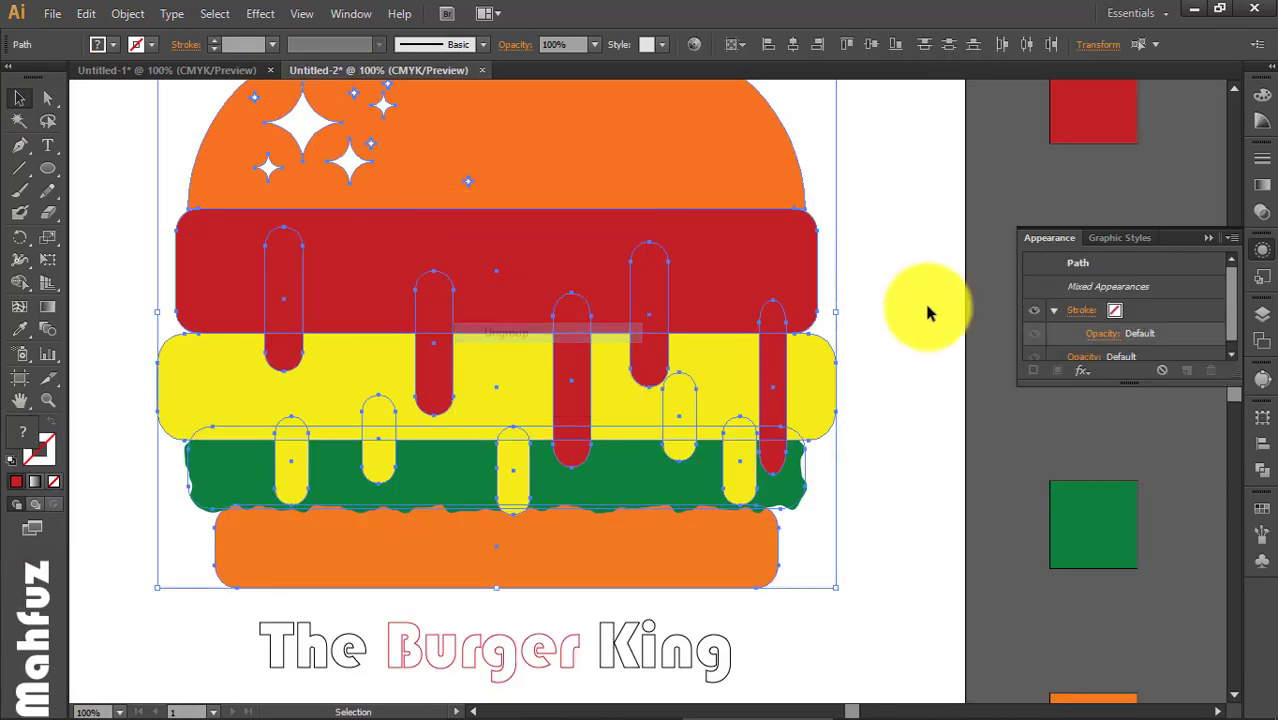
{"action": "left_click", "coordinate": [927, 305]}
Step: Reduce the red layer's height from its upper edge and shorten the leftmost red drip so it does not protrude above the layer
{"action": "left_click", "coordinate": [549, 215]}
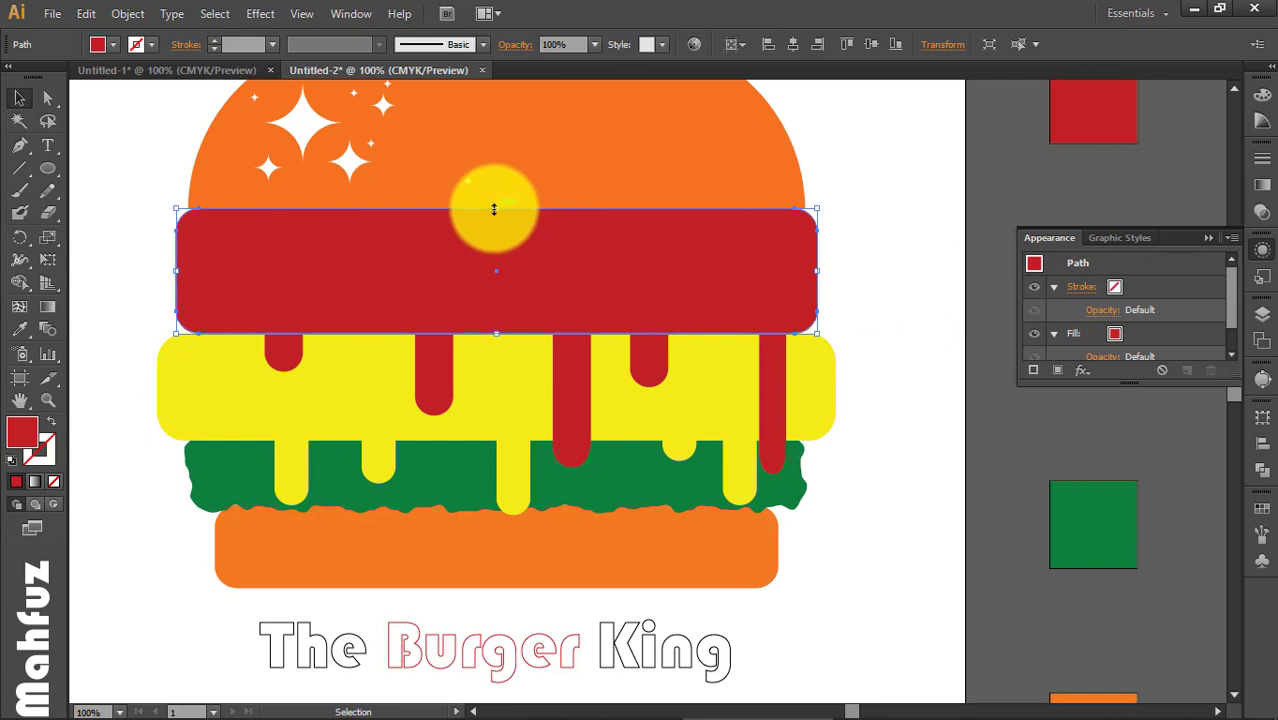
{"action": "left_click_drag", "start_coordinate": [491, 207], "coordinate": [499, 242]}
{"action": "double_click", "coordinate": [515, 180]}
{"action": "left_click", "coordinate": [704, 245]}
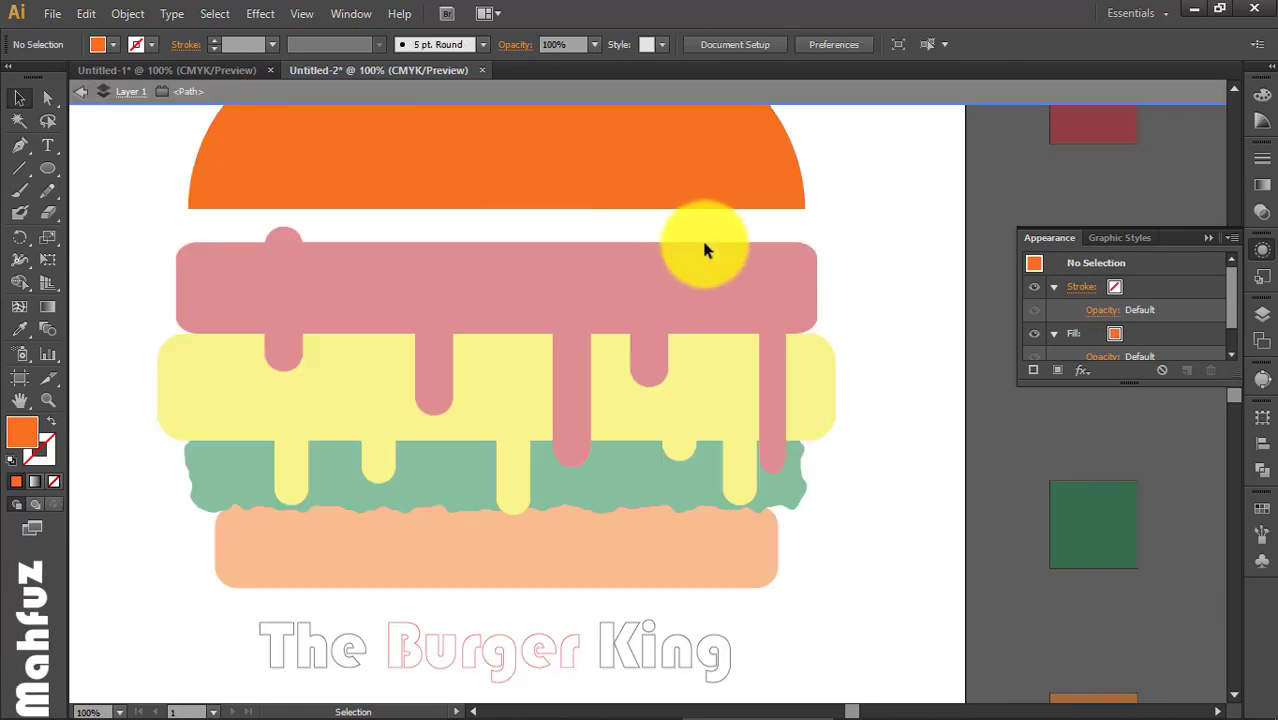
{"action": "right_click", "coordinate": [762, 250]}
{"action": "left_click", "coordinate": [812, 309]}
{"action": "left_click_drag", "start_coordinate": [283, 237], "coordinate": [285, 240]}
{"action": "left_click", "coordinate": [297, 224]}
Step: Move the top bun and its sparkles down together until they rest on the red layer
{"action": "left_click", "coordinate": [300, 203]}
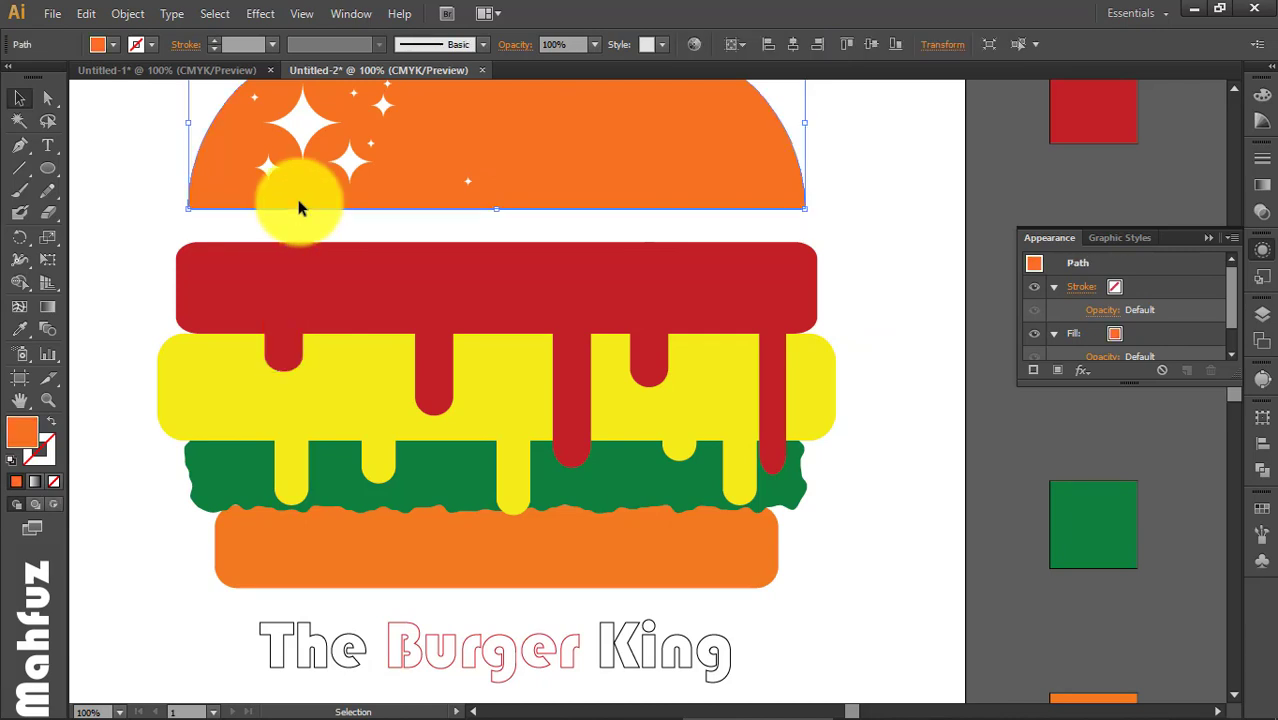
{"action": "scroll", "coordinate": [299, 203], "scroll_direction": "up", "scroll_amount": 3}
{"action": "left_click_drag", "start_coordinate": [186, 128], "coordinate": [437, 294]}
{"action": "left_click_drag", "start_coordinate": [820, 344], "coordinate": [820, 344]}
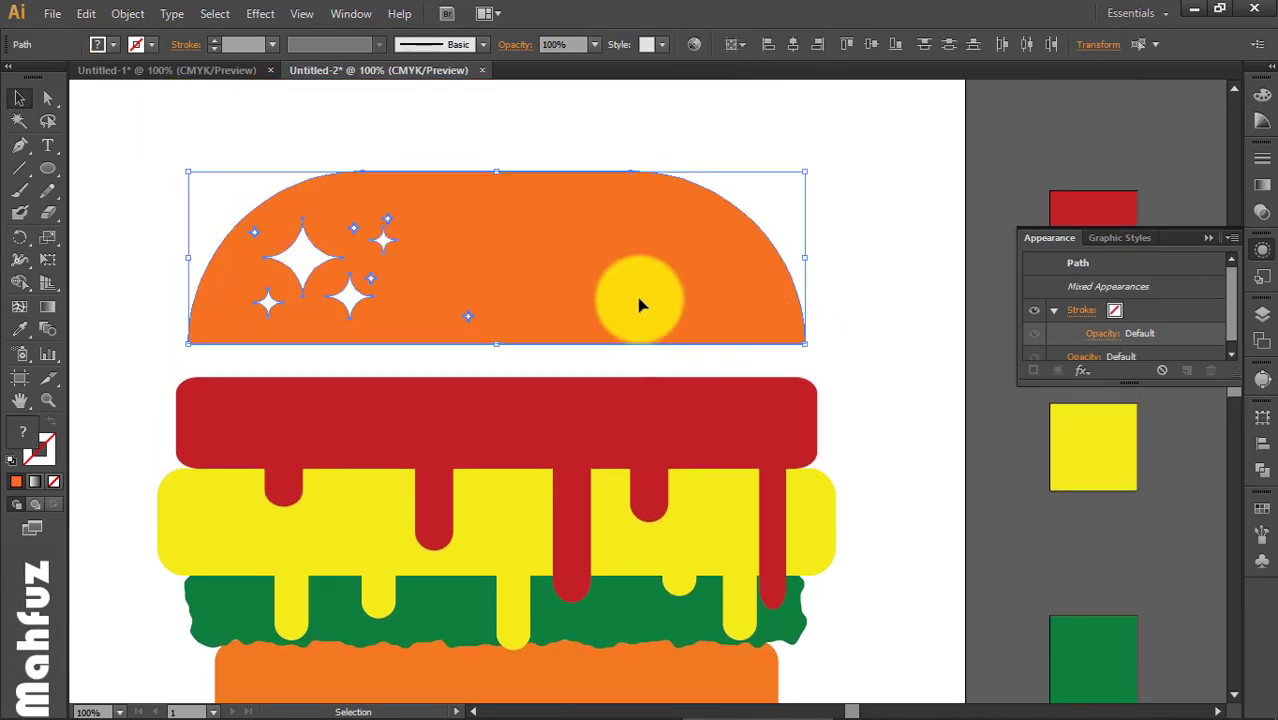
{"action": "key", "text": "shift+Down"}
{"action": "key", "text": "shift+Down"}
{"action": "key", "text": "shift+Down"}
{"action": "key", "text": "shift+Down"}
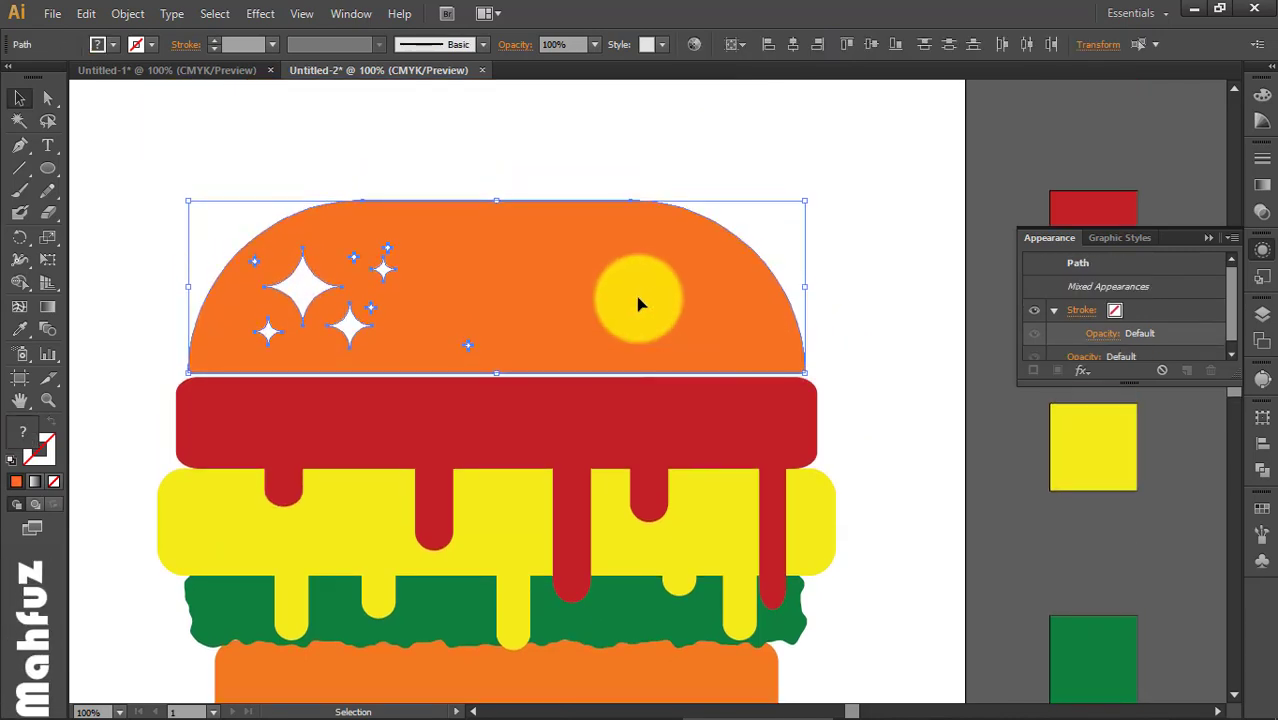
{"action": "left_click", "coordinate": [880, 292]}
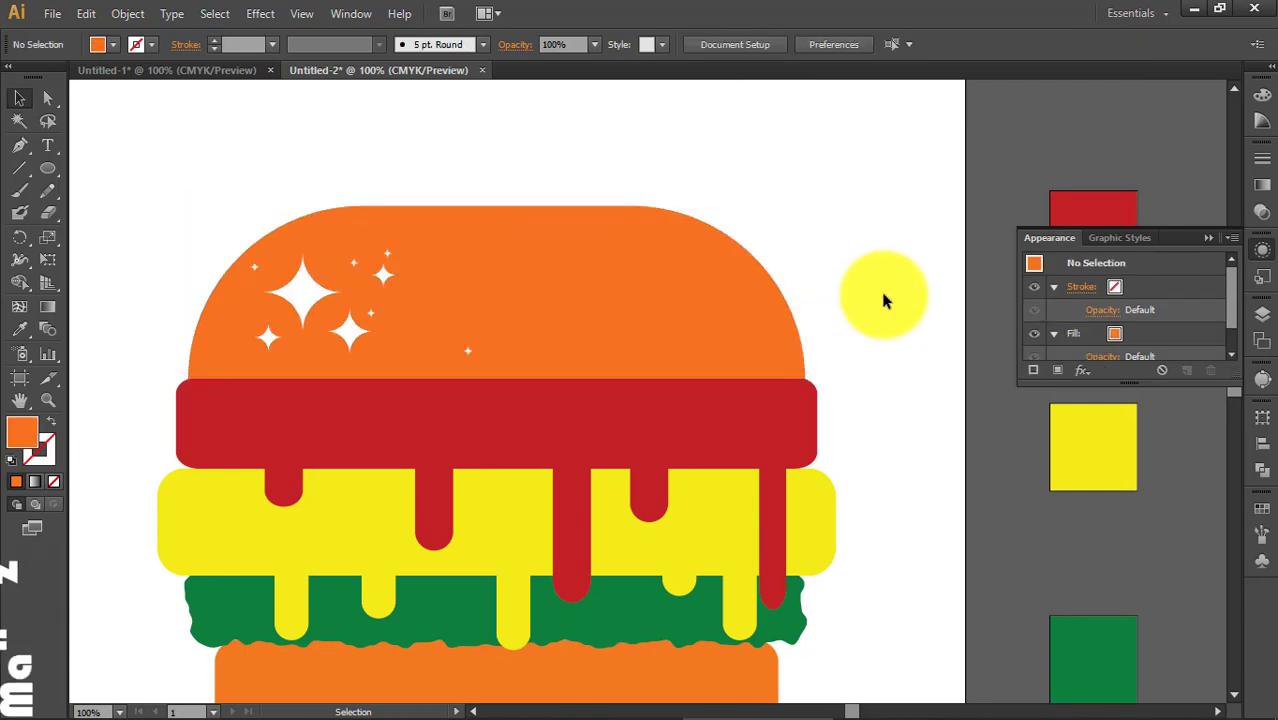
{"action": "key", "text": "ctrl+minus"}
{"action": "key", "text": "ctrl+minus"}
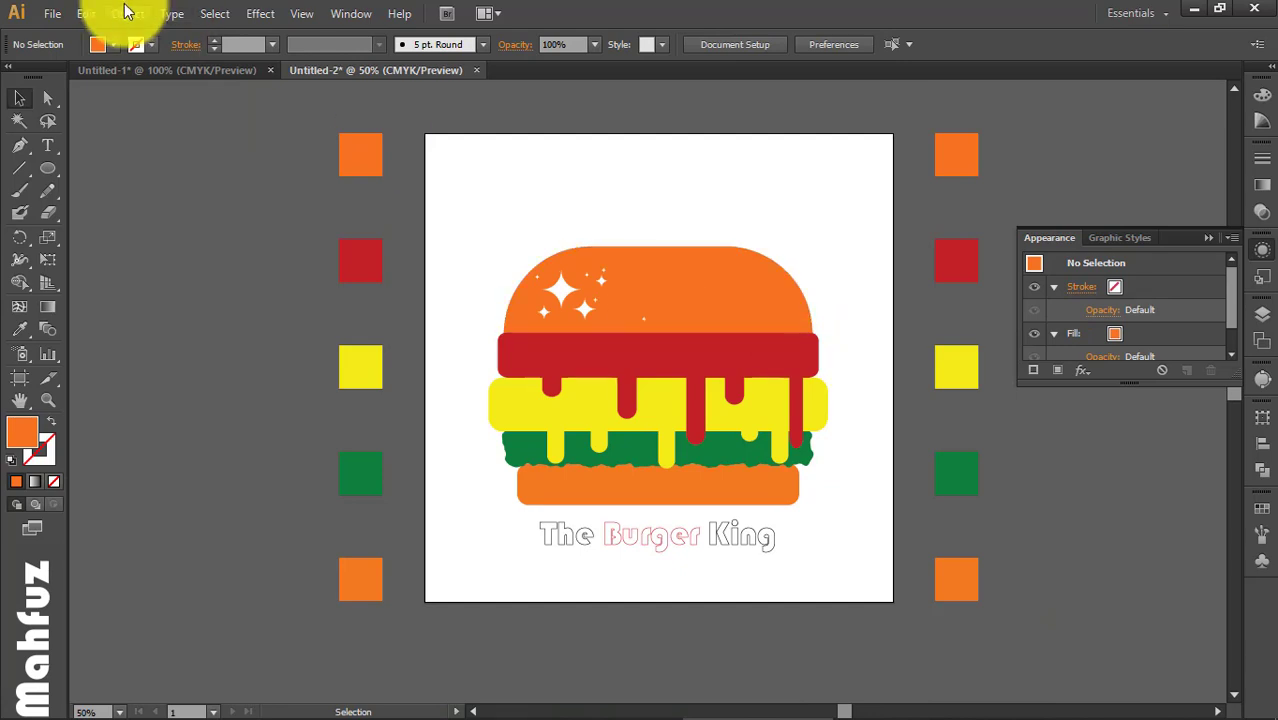
{"action": "left_click", "coordinate": [163, 72]}
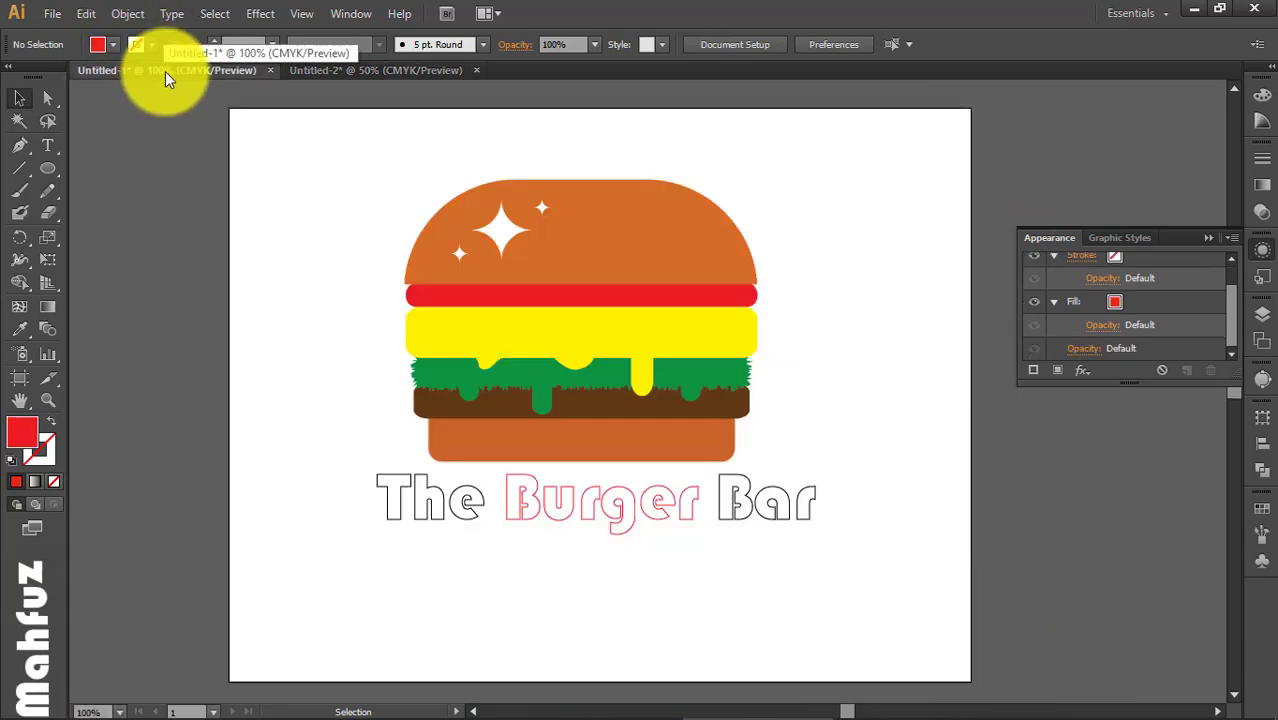
{"action": "left_click", "coordinate": [353, 71]}
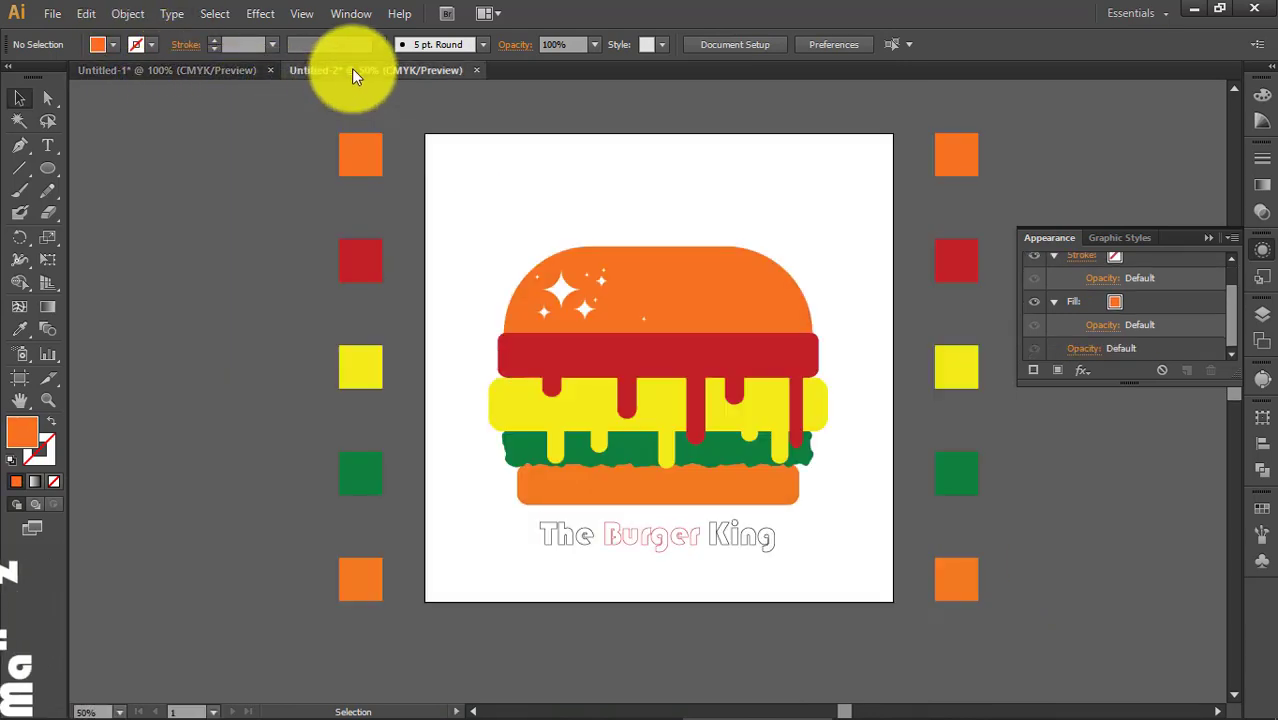
{"action": "left_click_drag", "start_coordinate": [647, 315], "coordinate": [478, 306]}
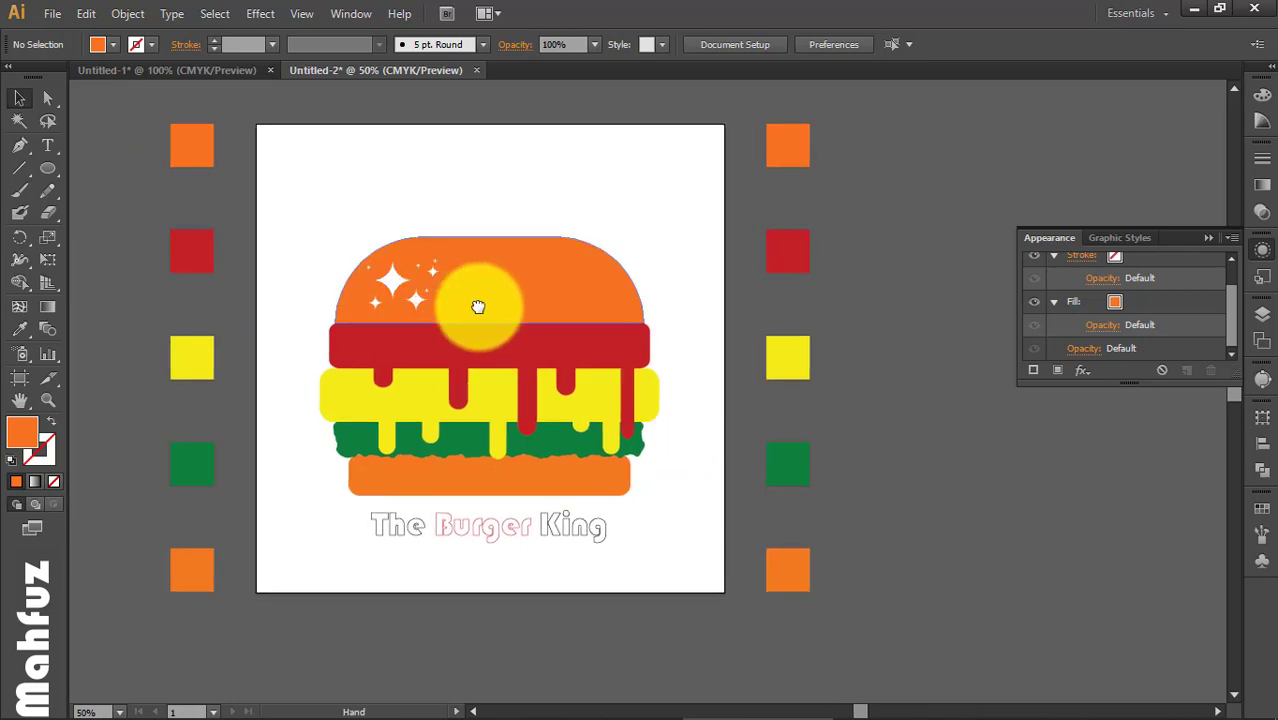